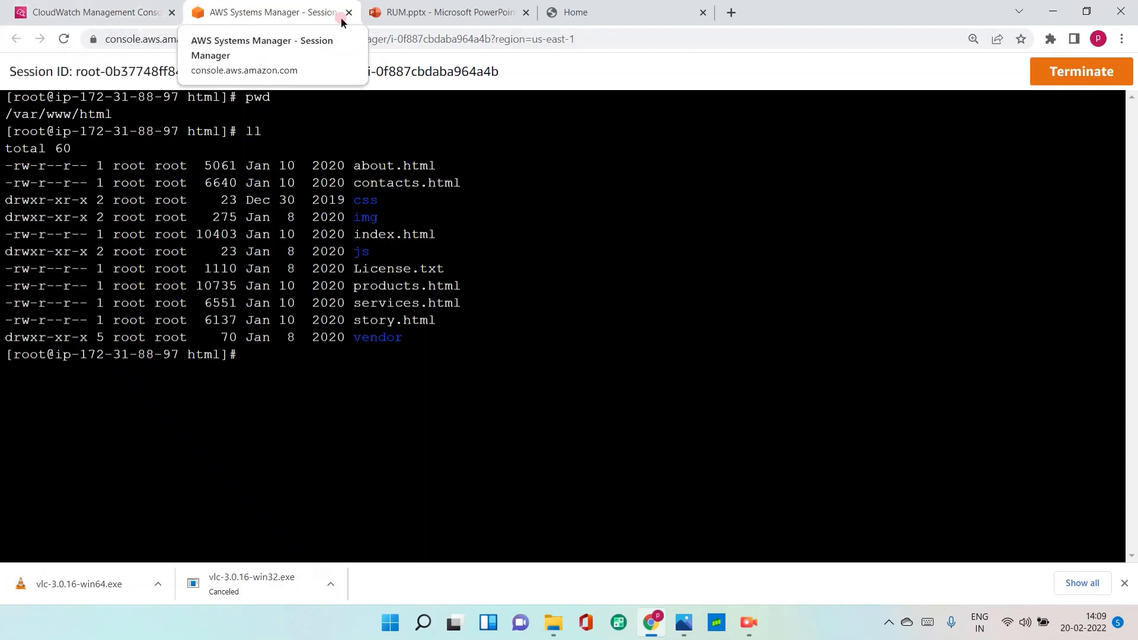
- Go to the EC2 service in the AWS console and open its load balancers list
{"action": "left_click", "coordinate": [65, 13]}
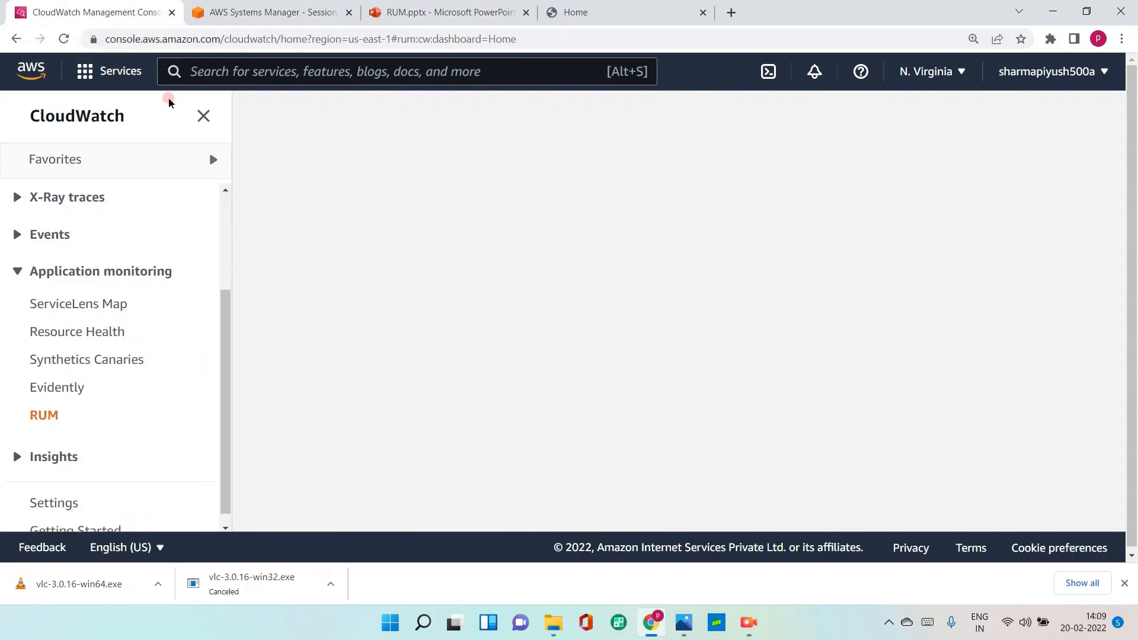
{"action": "left_click", "coordinate": [201, 69]}
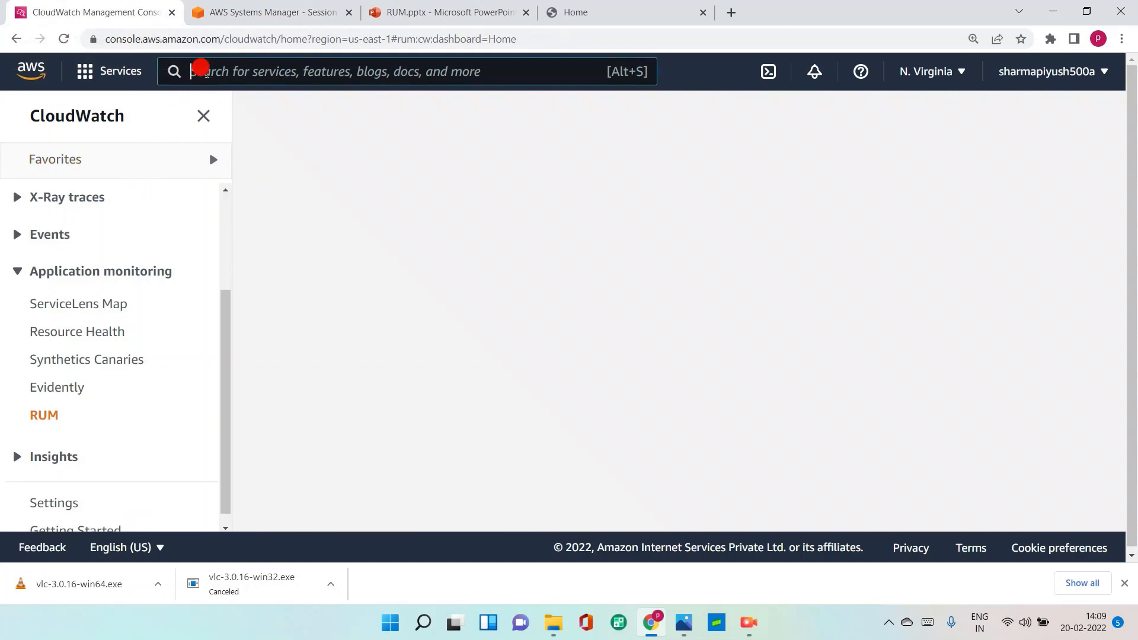
{"action": "type", "text": "ec2"}
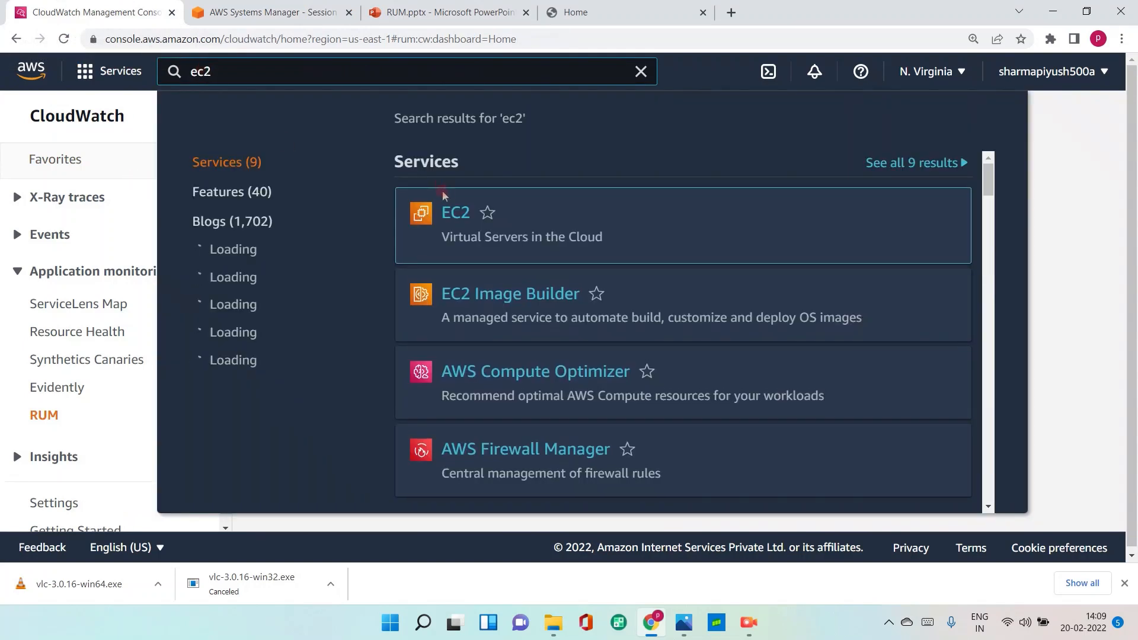
{"action": "left_click", "coordinate": [448, 217]}
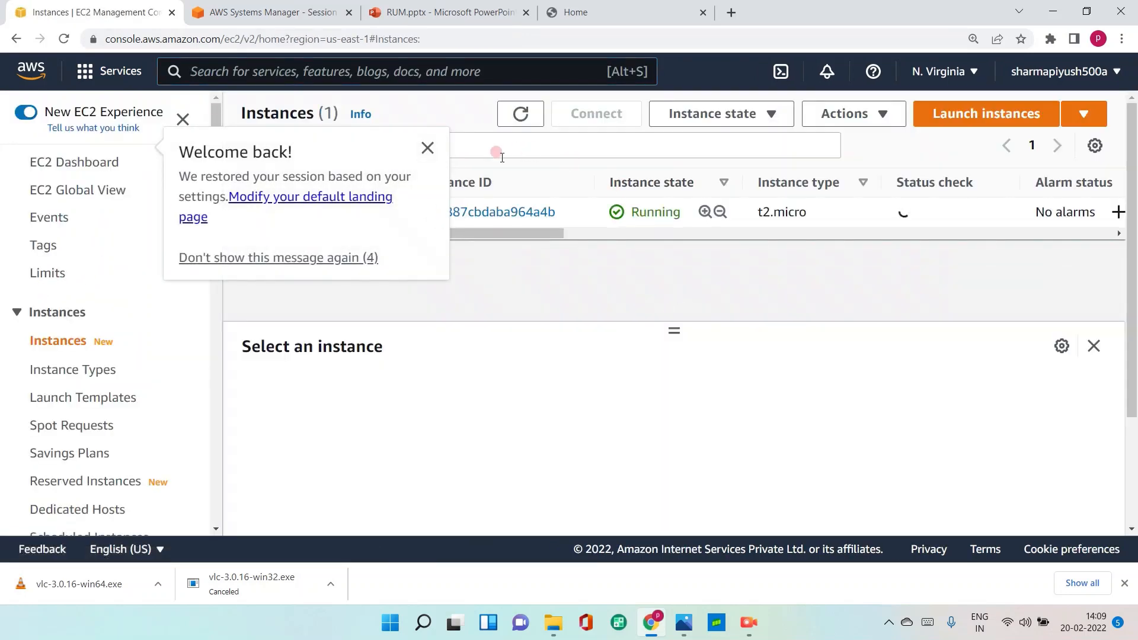
{"action": "left_click", "coordinate": [436, 160]}
{"action": "scroll", "coordinate": [11, 418], "scroll_direction": "down", "scroll_amount": 10}
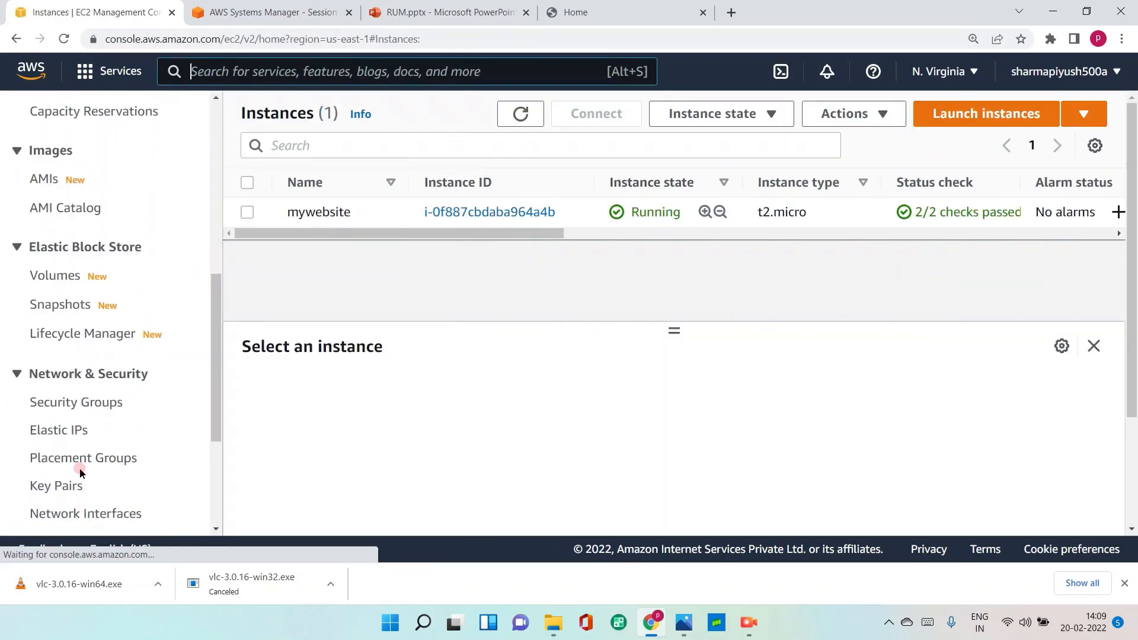
{"action": "left_click", "coordinate": [57, 369]}
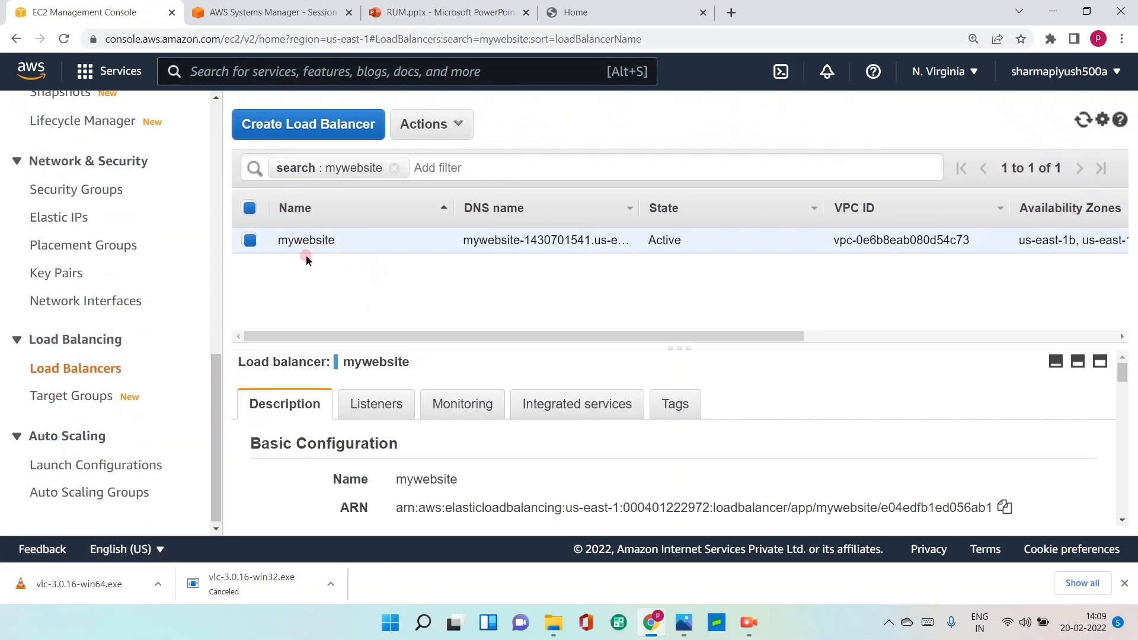
- Copy the DNS name of the mywebsite load balancer from its basic configuration
{"action": "scroll", "coordinate": [393, 363], "scroll_direction": "down", "scroll_amount": 3}
{"action": "scroll", "coordinate": [399, 401], "scroll_direction": "up", "scroll_amount": 2}
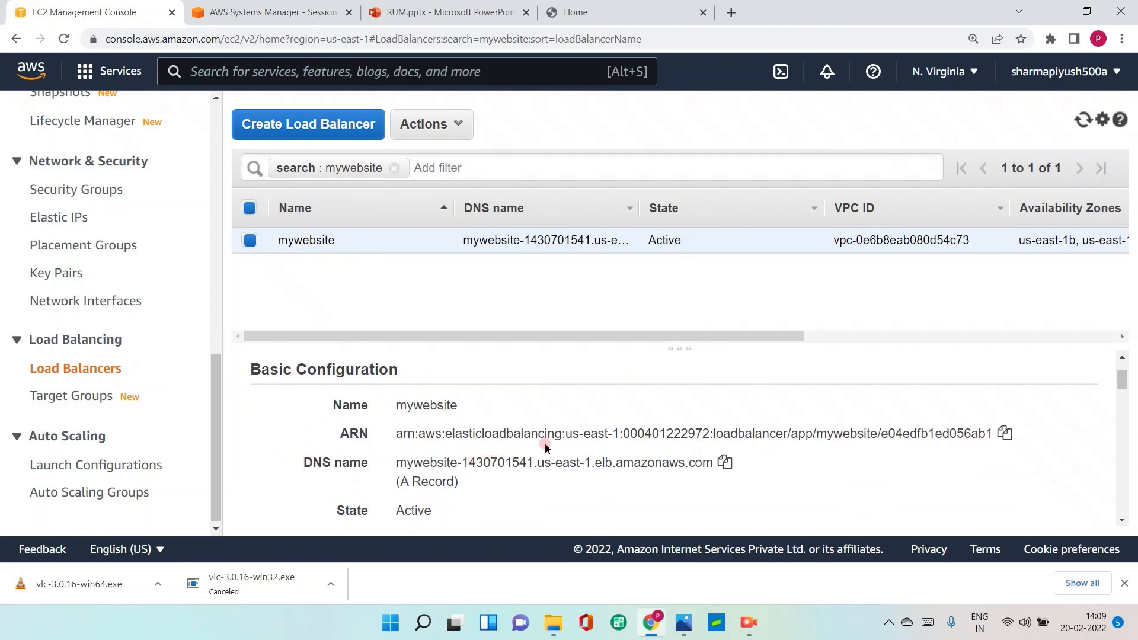
{"action": "scroll", "coordinate": [504, 455], "scroll_direction": "down", "scroll_amount": 1}
{"action": "left_click", "coordinate": [725, 389]}
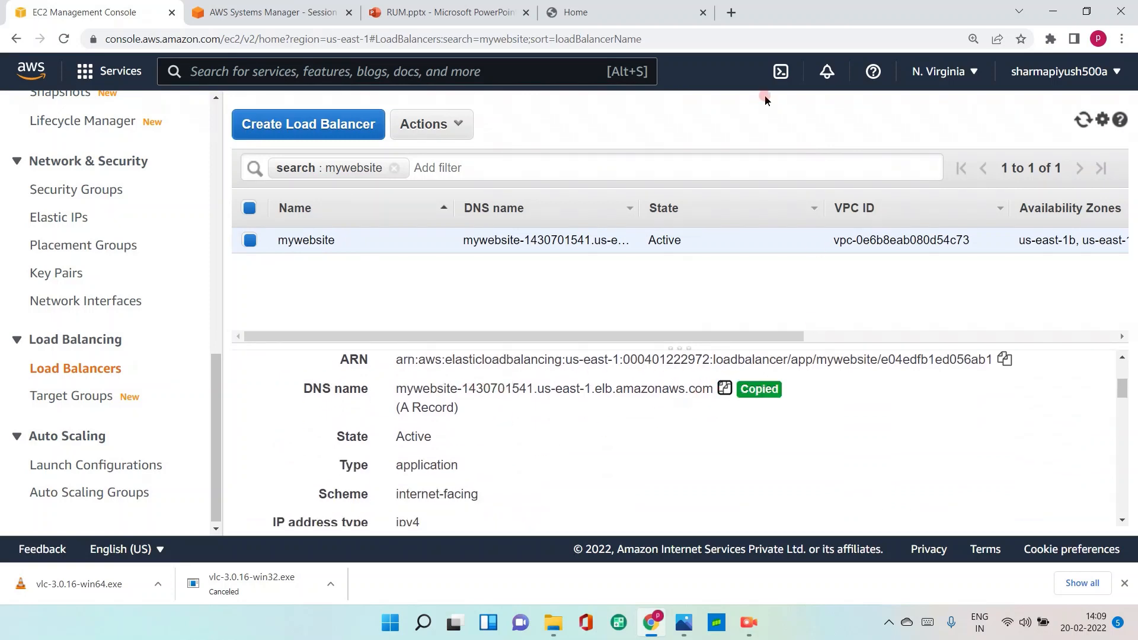
- Open the copied load balancer DNS name in a new browser tab and look through the website's home page
{"action": "left_click", "coordinate": [731, 13]}
{"action": "key", "text": "ctrl+v"}
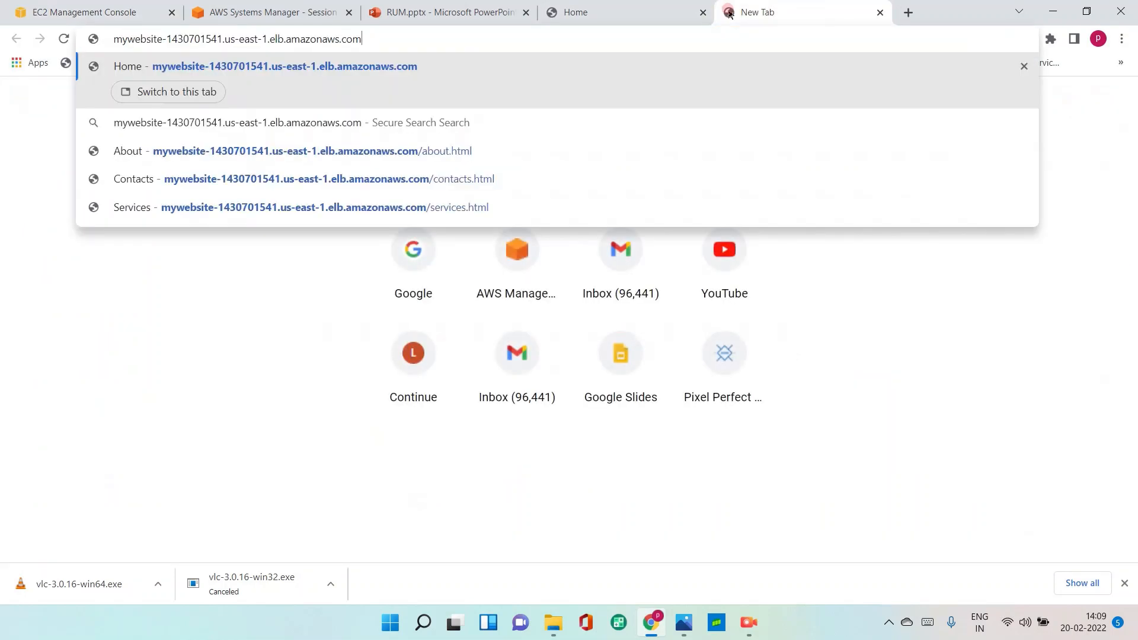
{"action": "key", "text": "Return"}
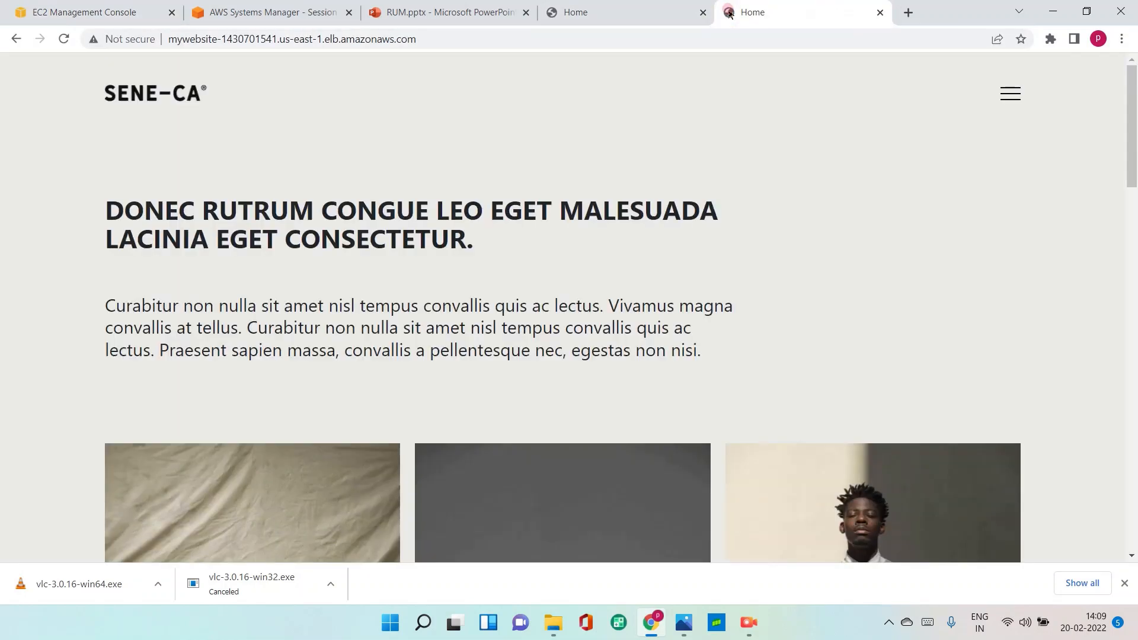
{"action": "scroll", "coordinate": [437, 243], "scroll_direction": "down", "scroll_amount": 8}
{"action": "scroll", "coordinate": [439, 253], "scroll_direction": "up", "scroll_amount": 10}
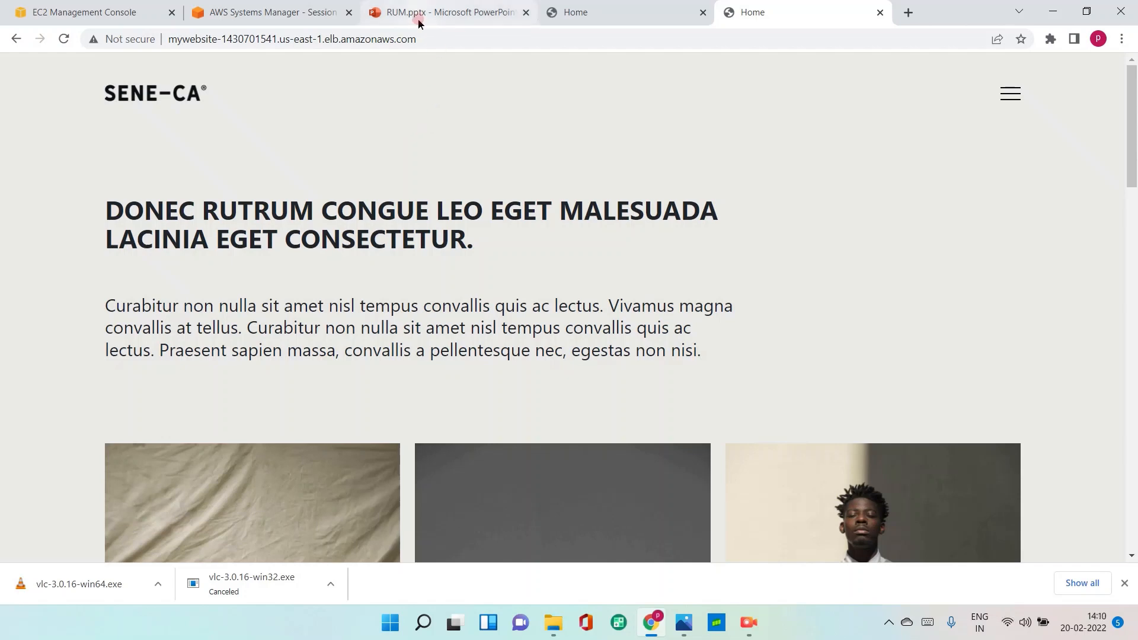
- Return to the AWS console and find and open the CloudWatch service
{"action": "left_click", "coordinate": [24, 9]}
{"action": "left_click", "coordinate": [228, 75]}
{"action": "type", "text": "cloud"}
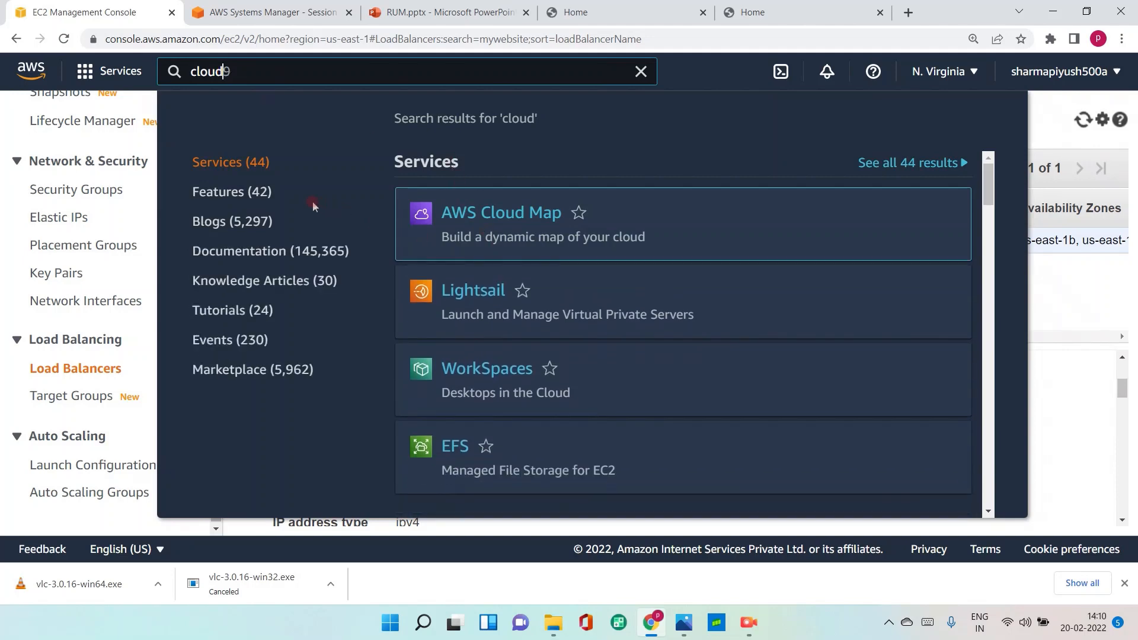
{"action": "type", "text": "wat"}
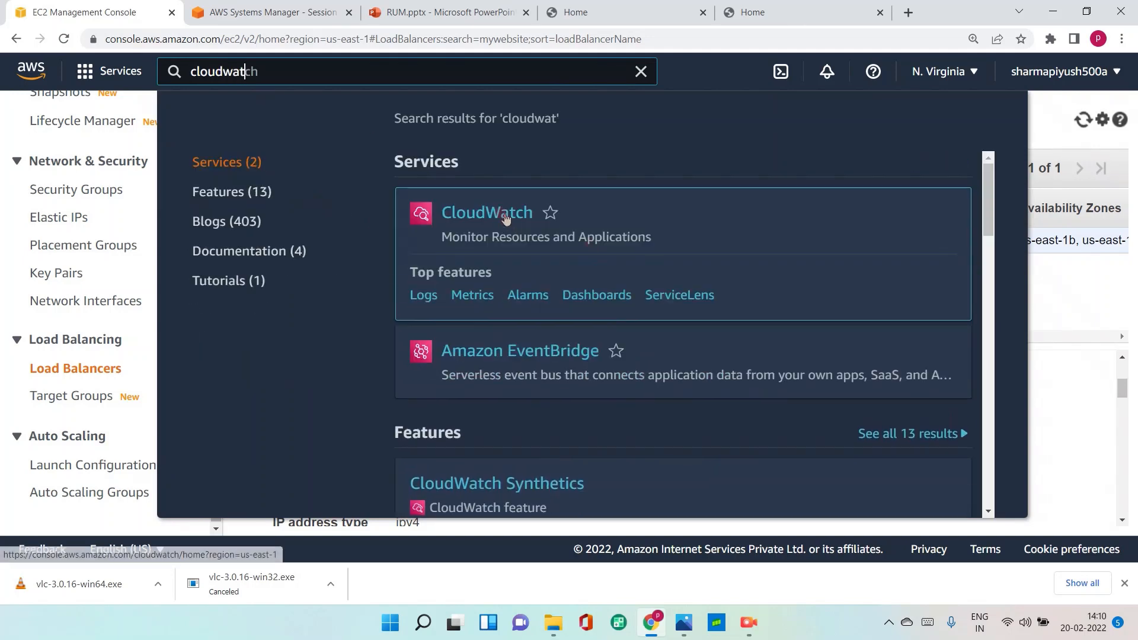
{"action": "left_click", "coordinate": [501, 215]}
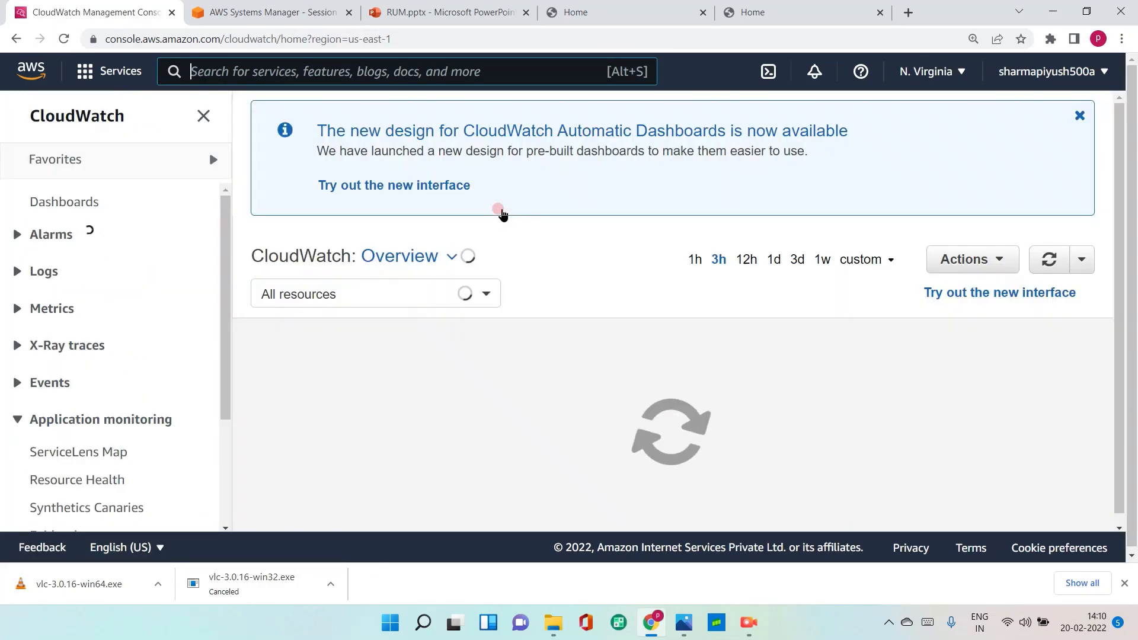
- Open the RUM overview under CloudWatch's application monitoring and look it over
{"action": "scroll", "coordinate": [86, 342], "scroll_direction": "down", "scroll_amount": 1}
{"action": "scroll", "coordinate": [87, 343], "scroll_direction": "down", "scroll_amount": 2}
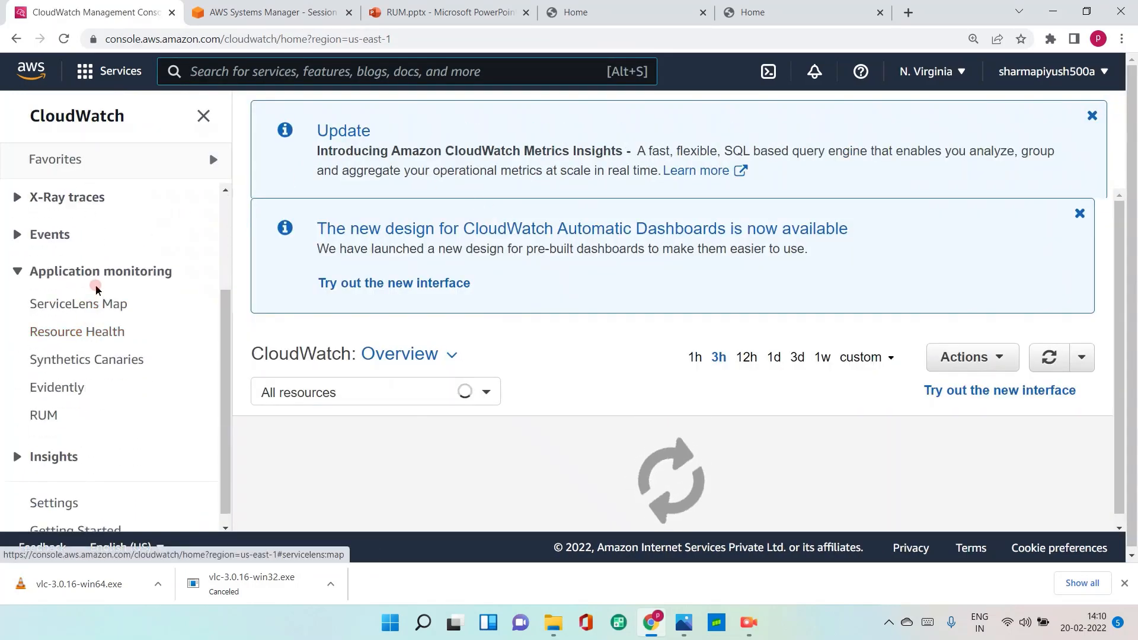
{"action": "left_click", "coordinate": [50, 418]}
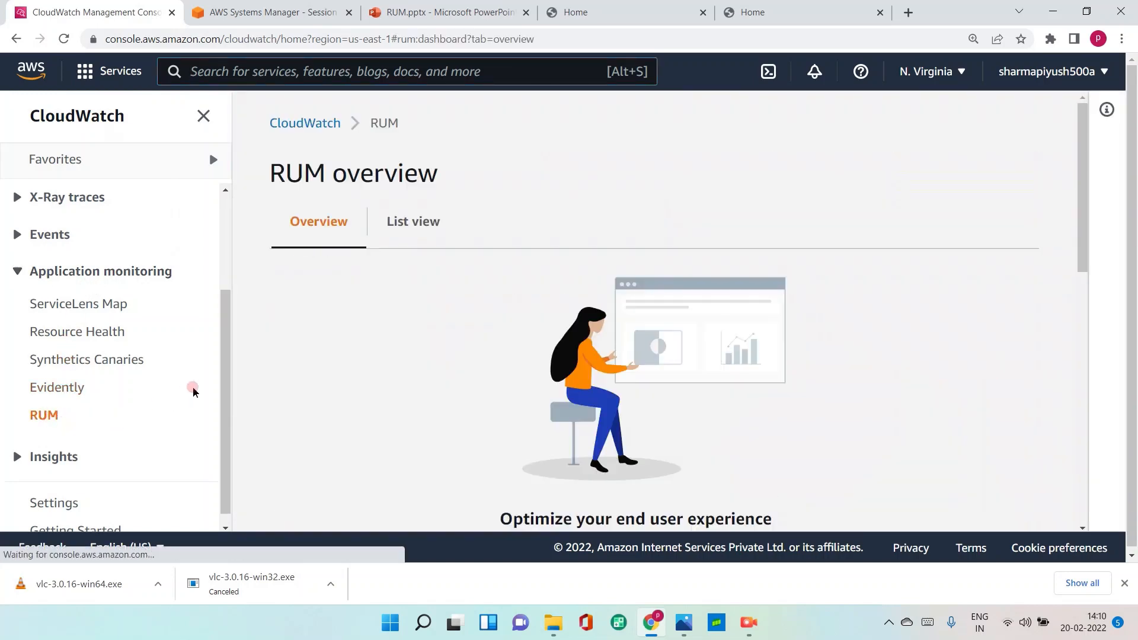
{"action": "scroll", "coordinate": [427, 231], "scroll_direction": "down", "scroll_amount": 2}
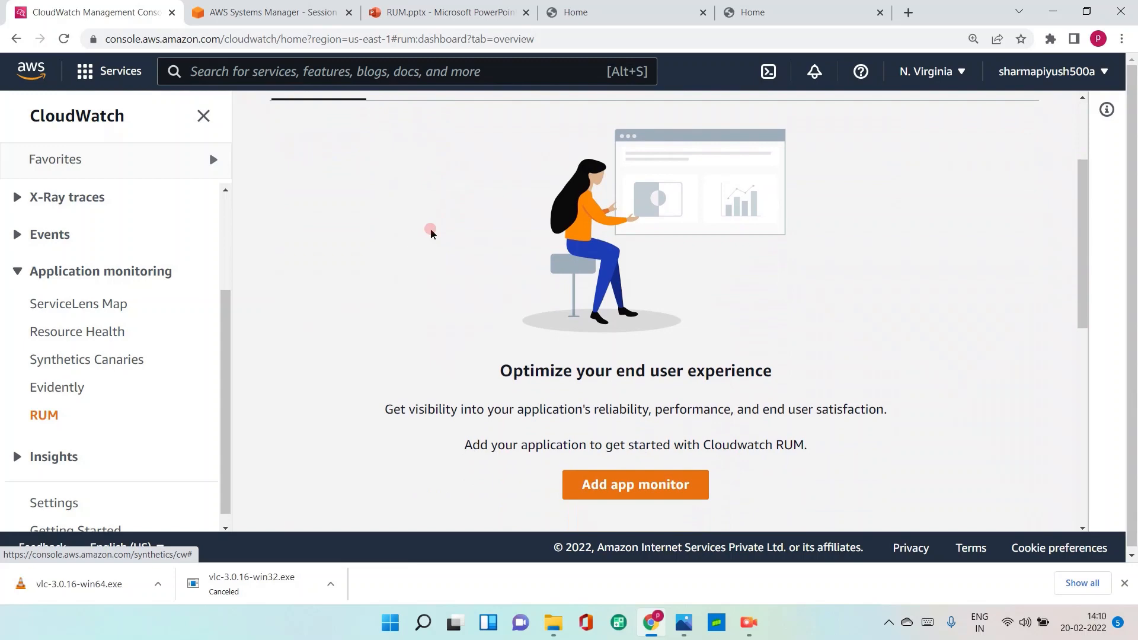
{"action": "scroll", "coordinate": [432, 234], "scroll_direction": "up", "scroll_amount": 2}
{"action": "scroll", "coordinate": [432, 234], "scroll_direction": "down", "scroll_amount": 1}
{"action": "scroll", "coordinate": [431, 233], "scroll_direction": "down", "scroll_amount": 2}
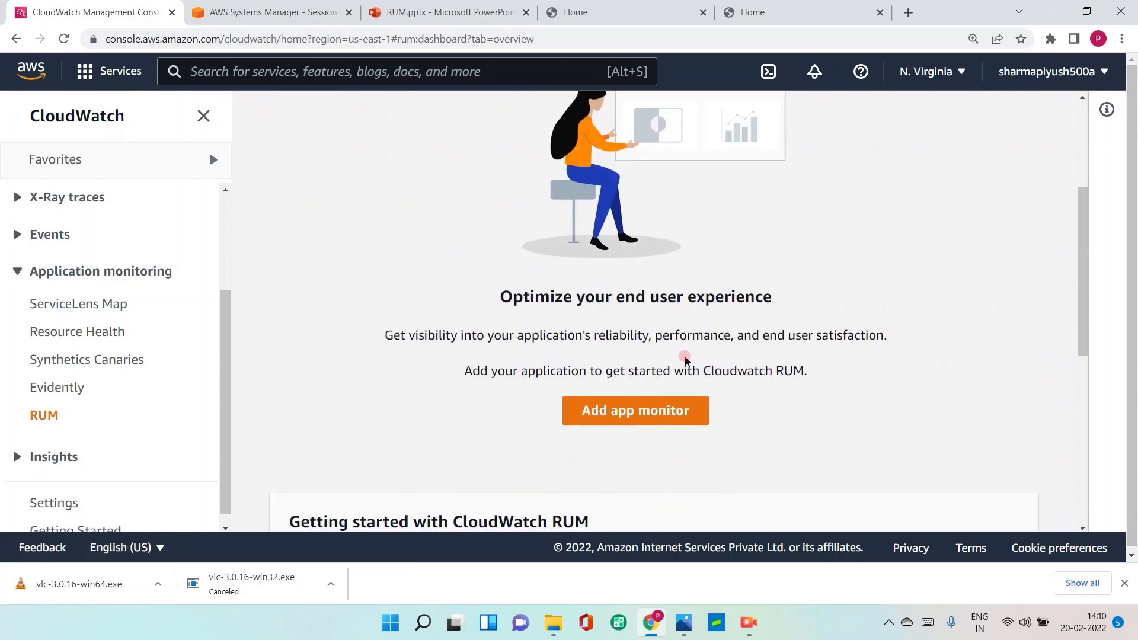
- Start adding a RUM app monitor and name it mysamplewebsite
{"action": "left_click", "coordinate": [644, 412]}
{"action": "scroll", "coordinate": [556, 358], "scroll_direction": "down", "scroll_amount": 2}
{"action": "scroll", "coordinate": [551, 345], "scroll_direction": "up", "scroll_amount": 2}
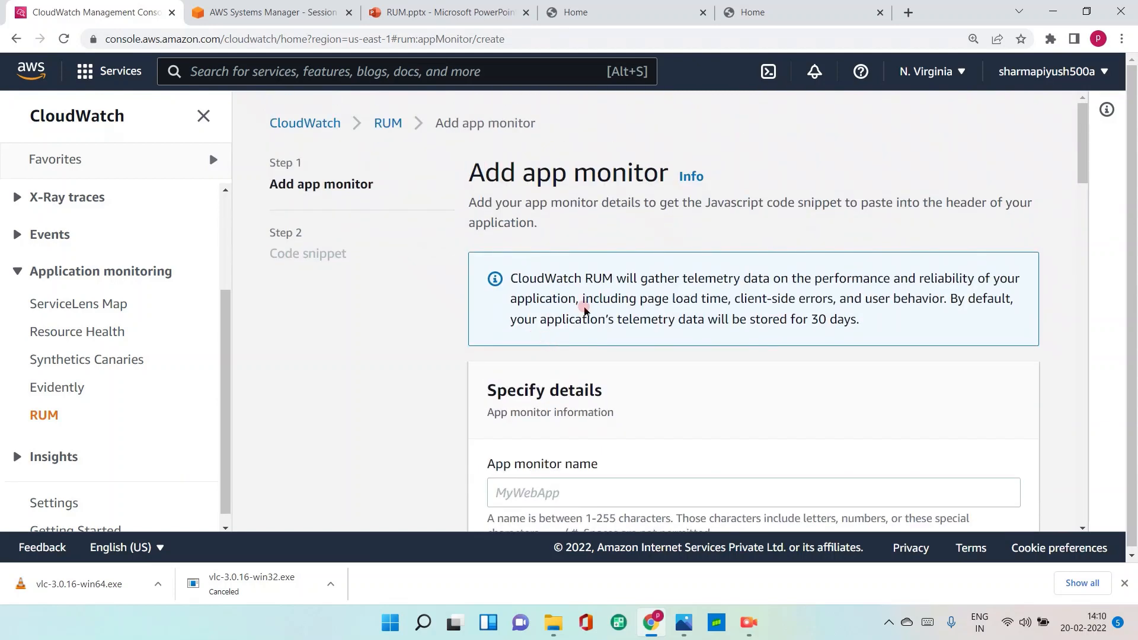
{"action": "scroll", "coordinate": [584, 309], "scroll_direction": "down", "scroll_amount": 2}
{"action": "left_click", "coordinate": [554, 341]}
{"action": "type", "text": "m"}
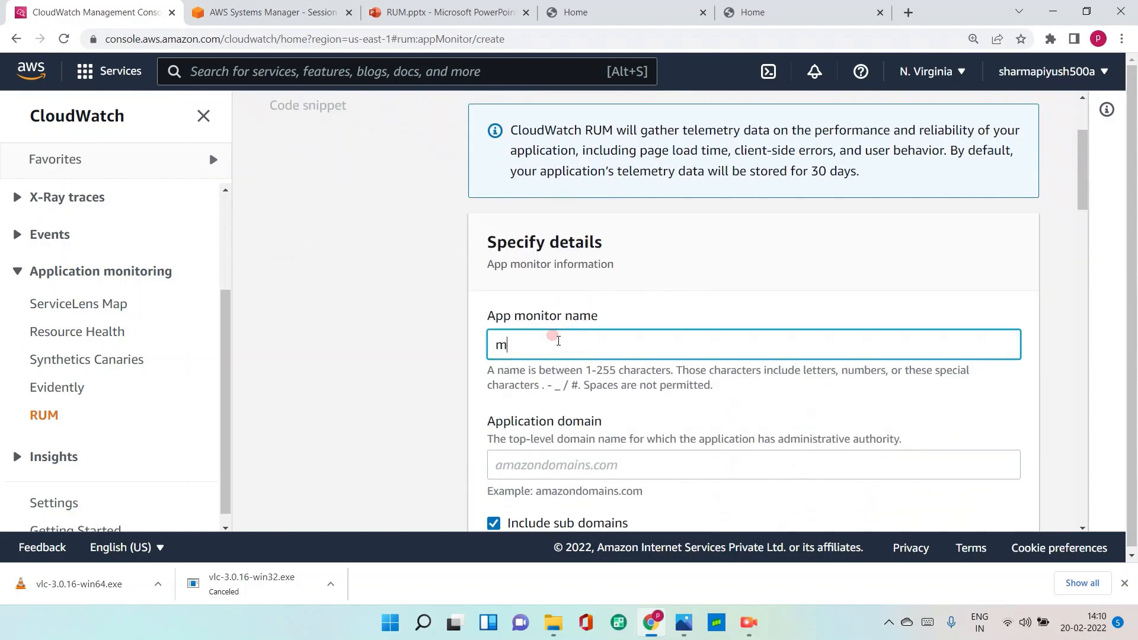
{"action": "type", "text": "ysamplewebsite"}
- Copy the website's address from its open browser tab and paste it as the app monitor's application domain
{"action": "scroll", "coordinate": [561, 323], "scroll_direction": "down", "scroll_amount": 2}
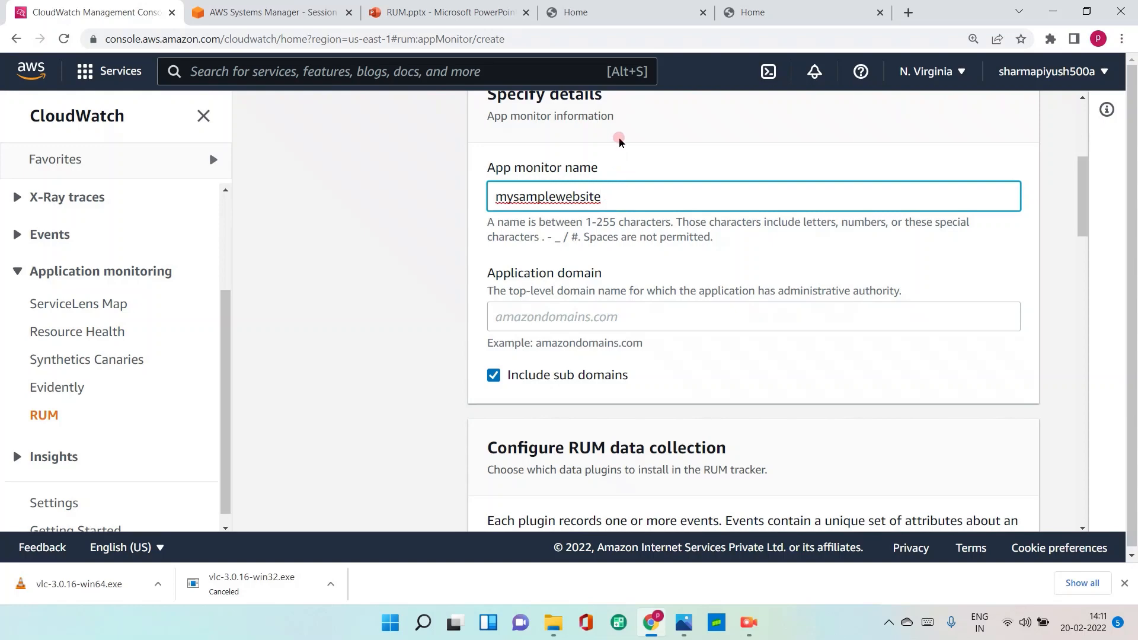
{"action": "left_click", "coordinate": [787, 13]}
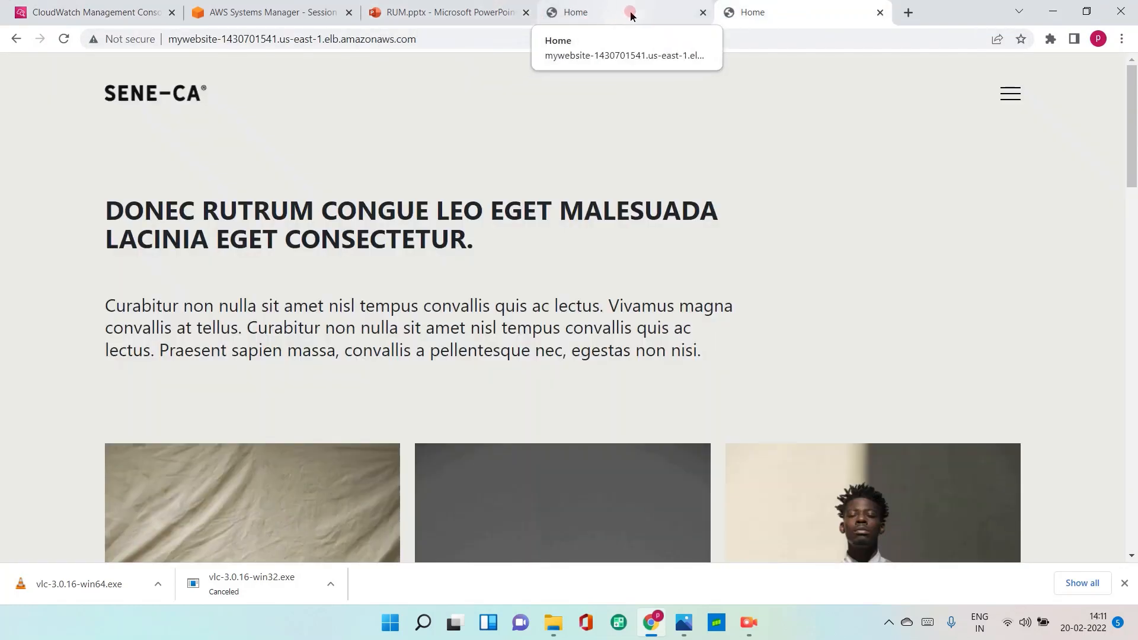
{"action": "left_click", "coordinate": [513, 34]}
{"action": "key", "text": "ctrl+c"}
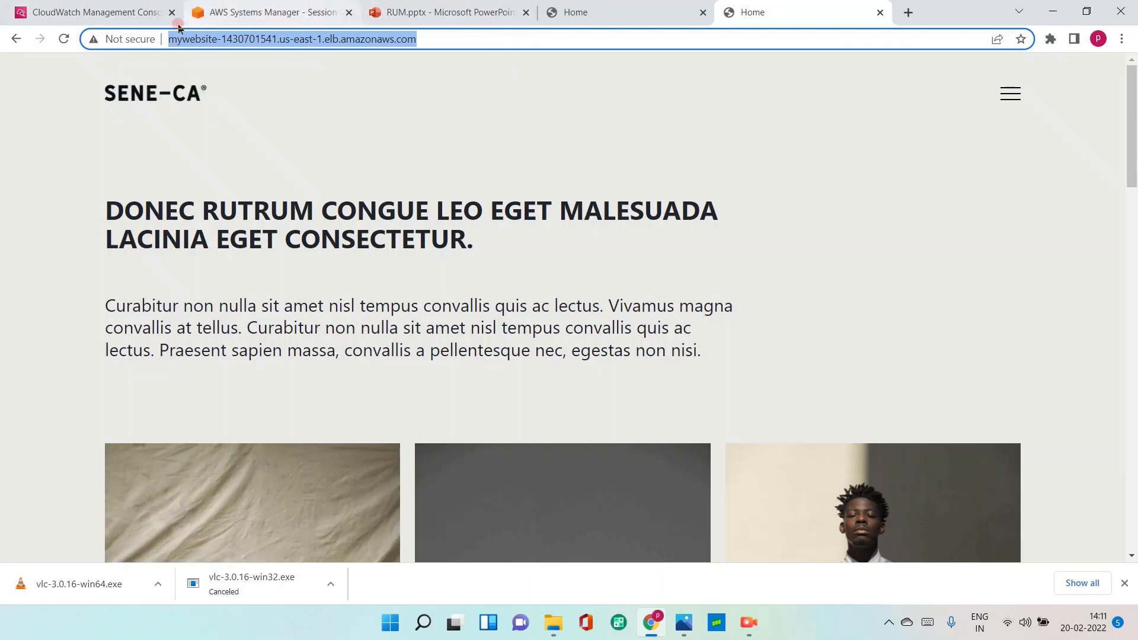
{"action": "left_click", "coordinate": [136, 13]}
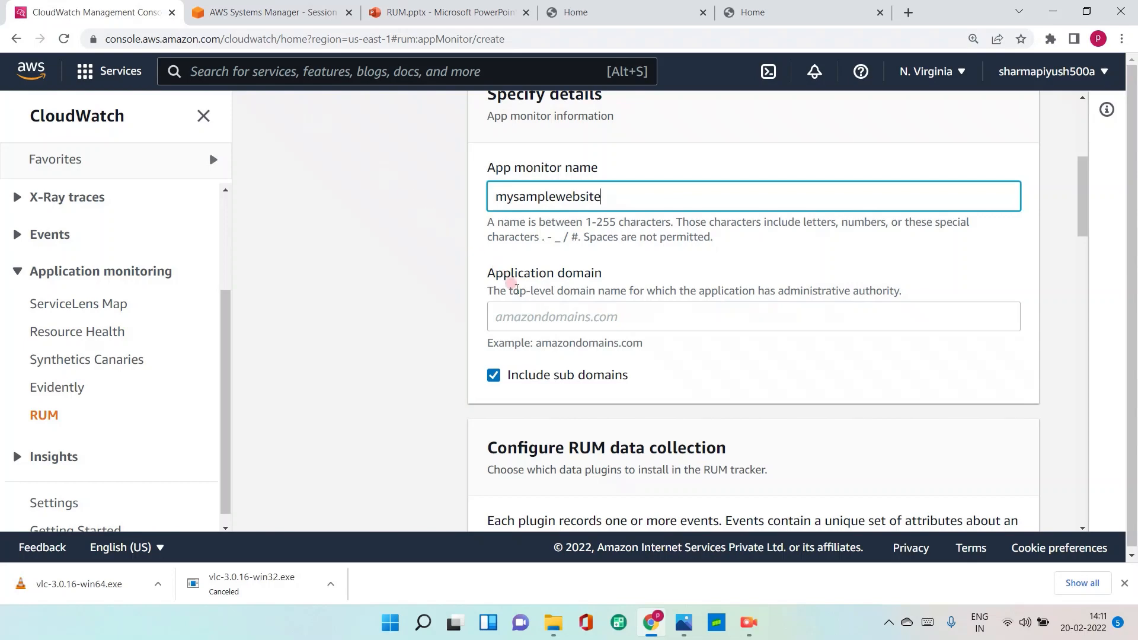
{"action": "left_click", "coordinate": [522, 317]}
{"action": "key", "text": "ctrl+v"}
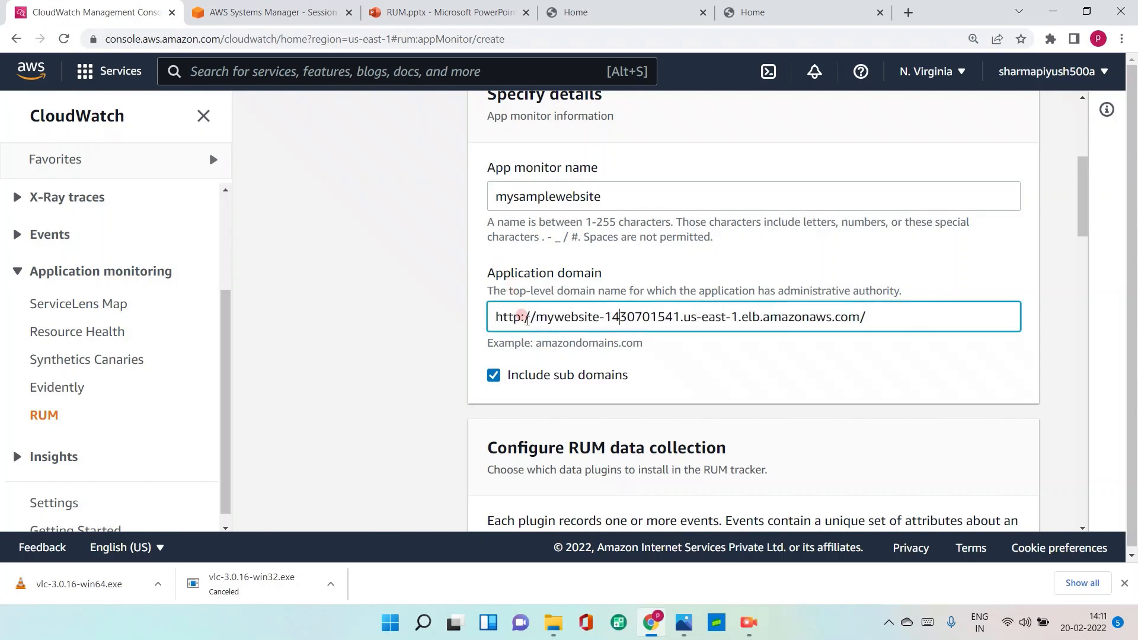
{"action": "key", "text": "BackSpace"}
{"action": "key", "text": "BackSpace"}
{"action": "key", "text": "BackSpace"}
{"action": "key", "text": "BackSpace"}
{"action": "key", "text": "BackSpace"}
{"action": "key", "text": "BackSpace"}
{"action": "key", "text": "BackSpace"}
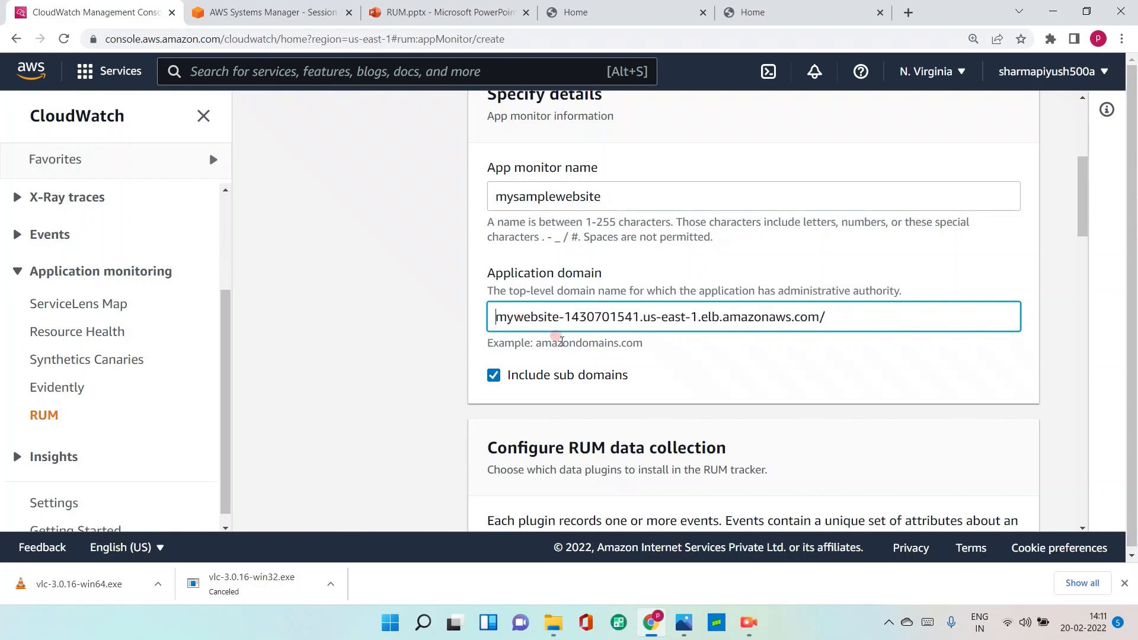
{"action": "key", "text": "BackSpace"}
- Review the app monitor's sub domain, data collection, cookie, session sample, data storage and authorization settings
{"action": "scroll", "coordinate": [516, 370], "scroll_direction": "down", "scroll_amount": 1}
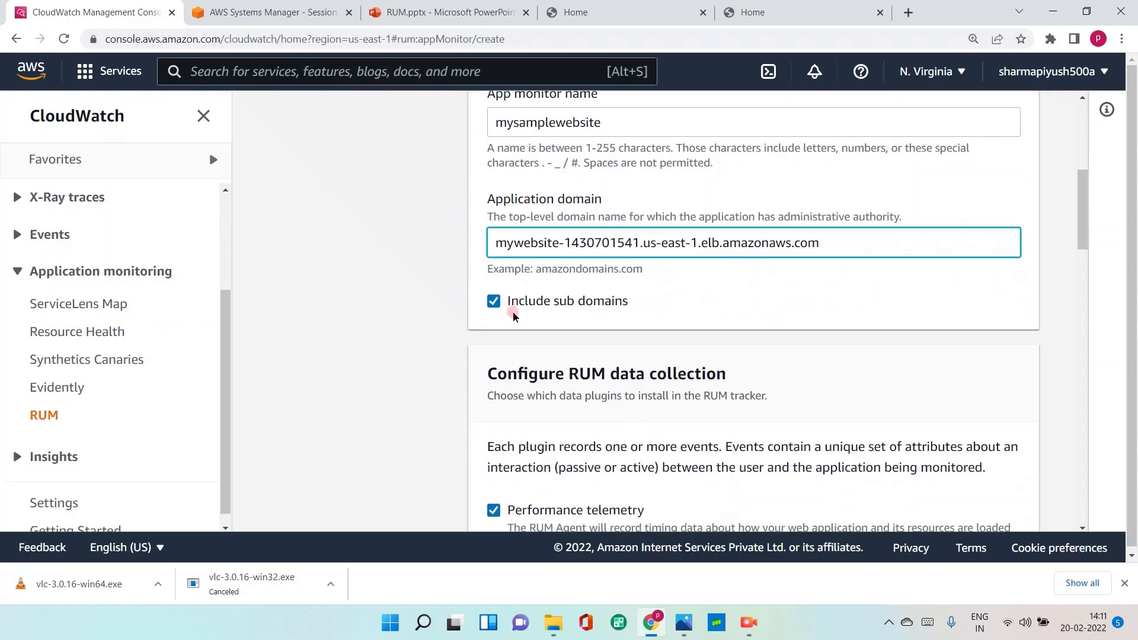
{"action": "scroll", "coordinate": [513, 316], "scroll_direction": "down", "scroll_amount": 3}
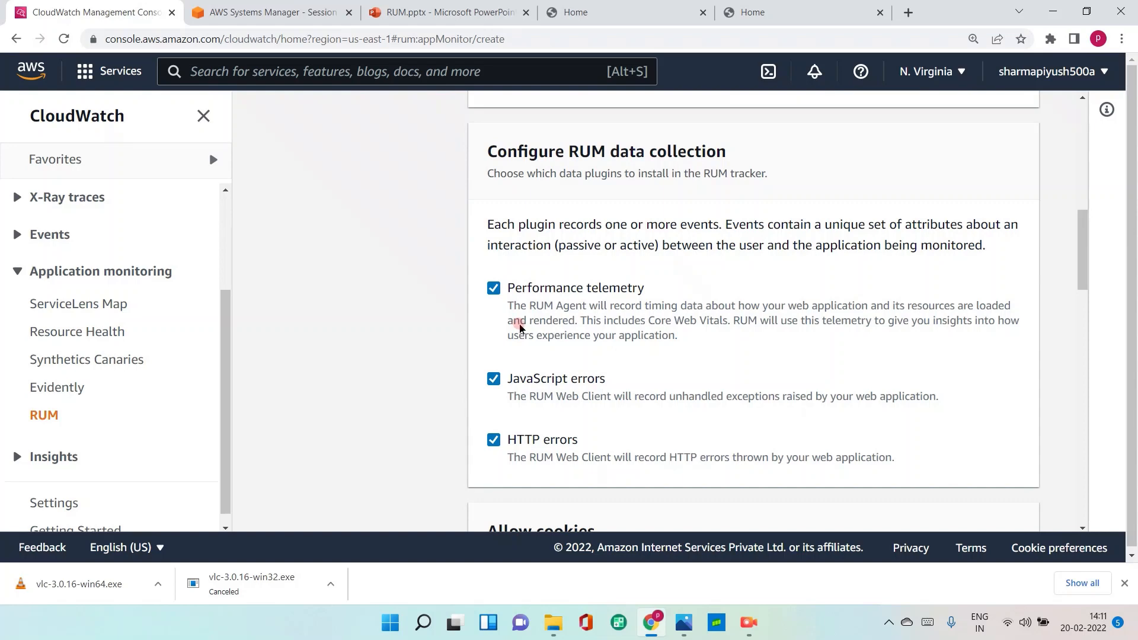
{"action": "scroll", "coordinate": [524, 332], "scroll_direction": "down", "scroll_amount": 1}
{"action": "scroll", "coordinate": [527, 333], "scroll_direction": "down", "scroll_amount": 2}
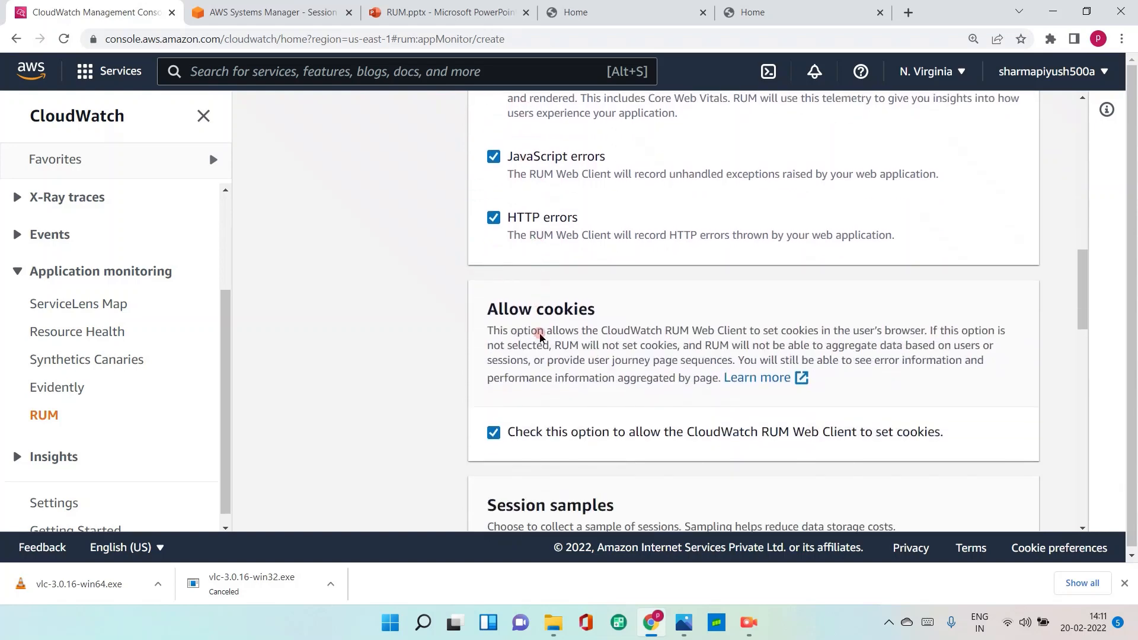
{"action": "scroll", "coordinate": [537, 333], "scroll_direction": "down", "scroll_amount": 1}
{"action": "scroll", "coordinate": [540, 335], "scroll_direction": "down", "scroll_amount": 1}
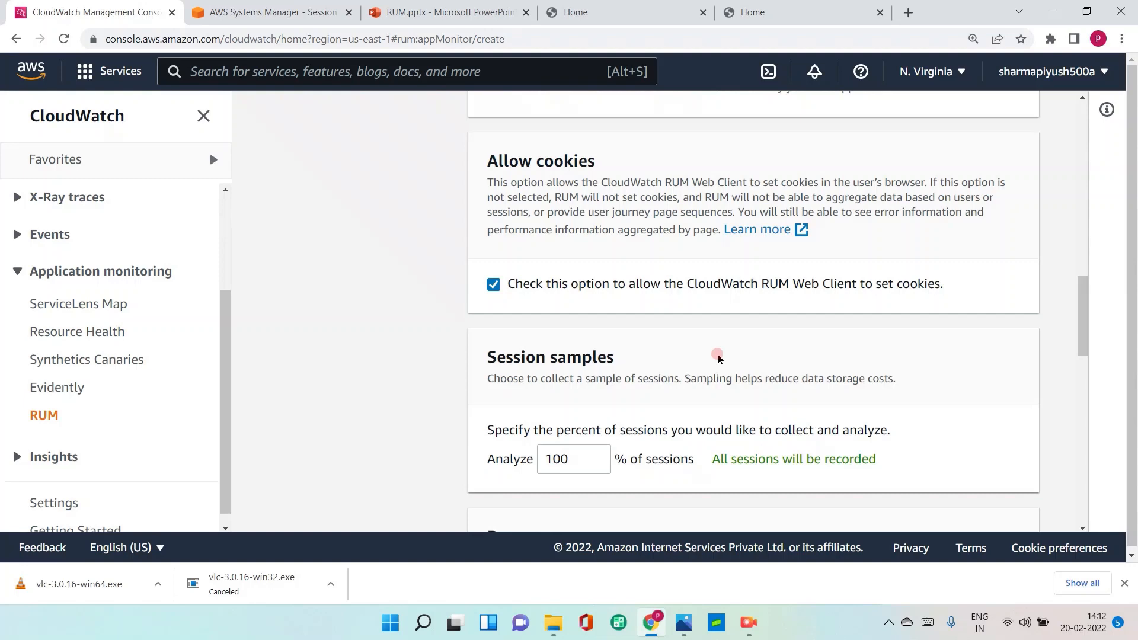
{"action": "scroll", "coordinate": [718, 357], "scroll_direction": "down", "scroll_amount": 3}
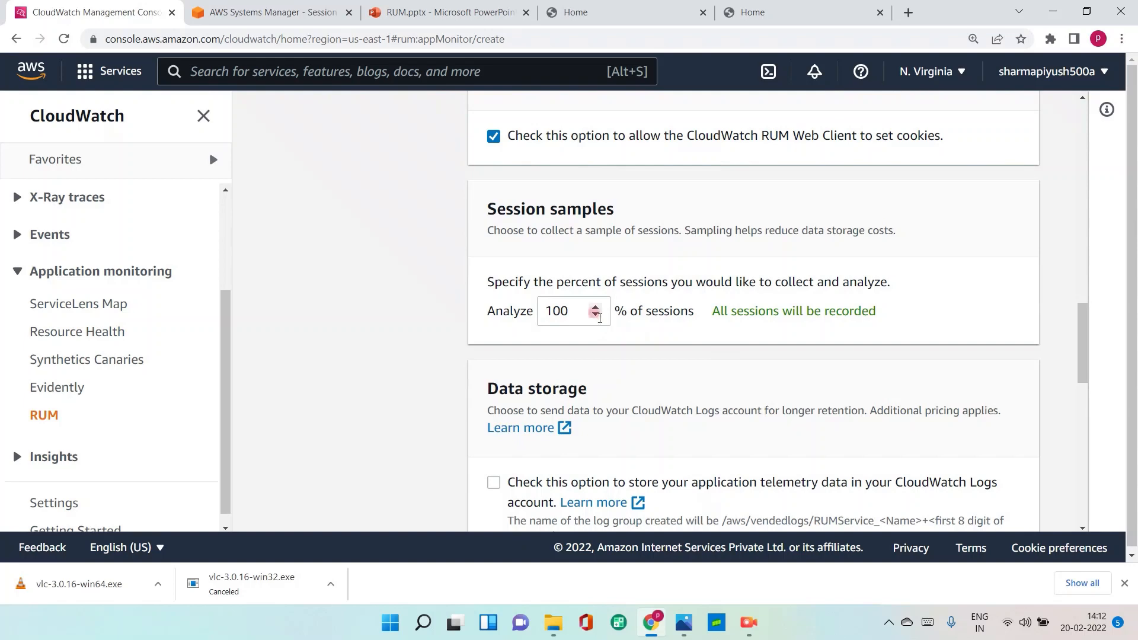
{"action": "scroll", "coordinate": [622, 356], "scroll_direction": "down", "scroll_amount": 1}
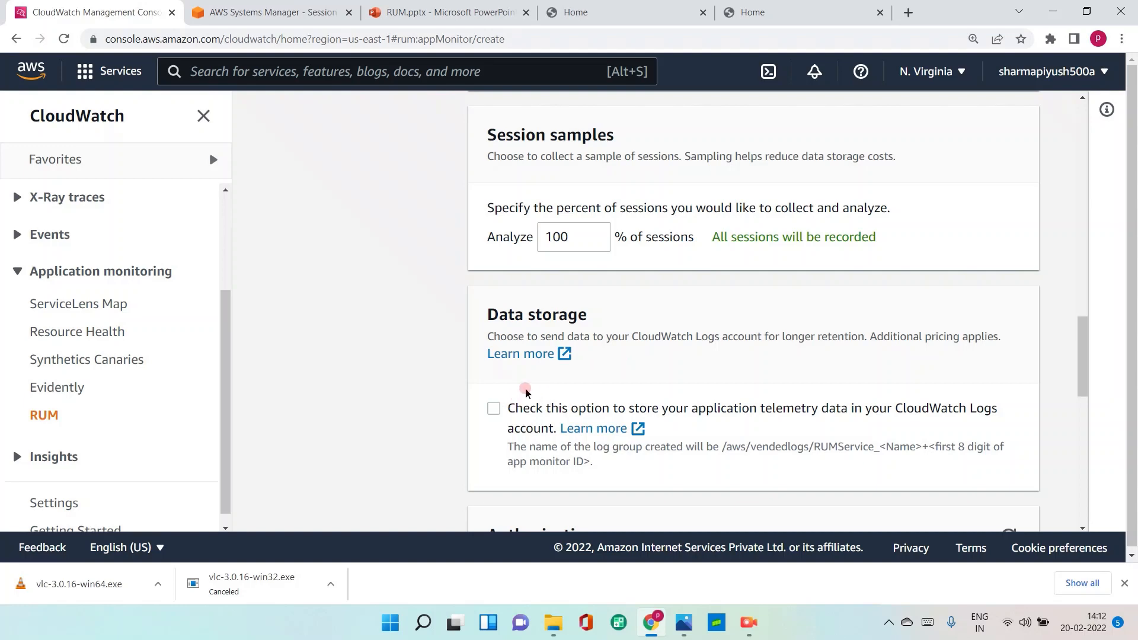
{"action": "scroll", "coordinate": [525, 391], "scroll_direction": "down", "scroll_amount": 1}
{"action": "scroll", "coordinate": [527, 391], "scroll_direction": "down", "scroll_amount": 2}
{"action": "scroll", "coordinate": [528, 391], "scroll_direction": "down", "scroll_amount": 3}
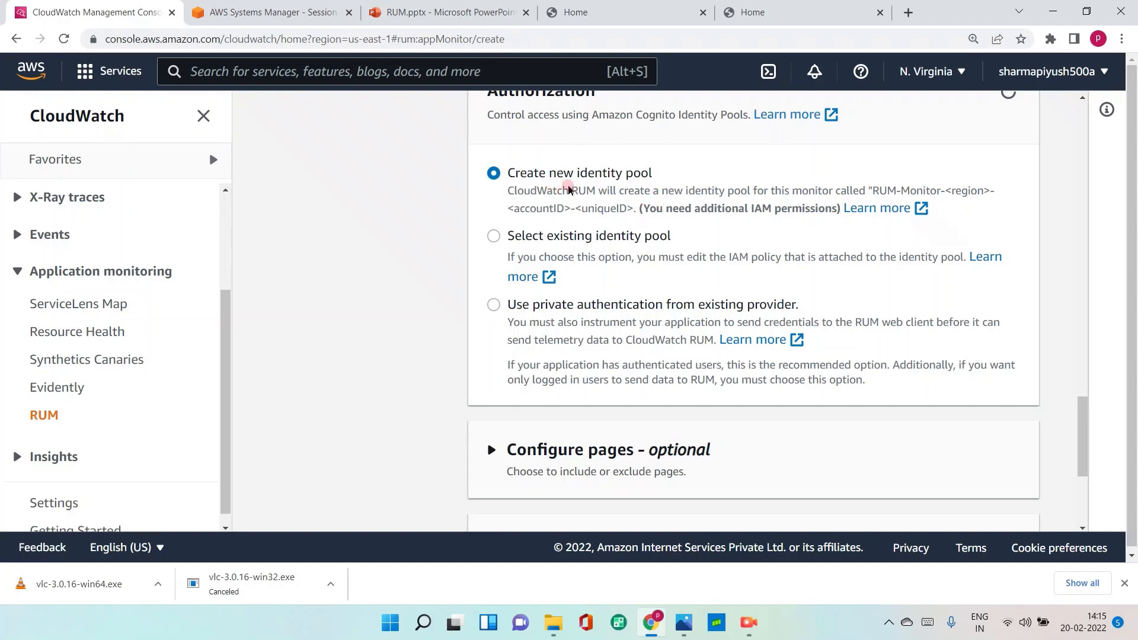
- Look over the authorization options and expand the optional Configure pages settings
{"action": "scroll", "coordinate": [568, 188], "scroll_direction": "up", "scroll_amount": 2}
{"action": "scroll", "coordinate": [567, 184], "scroll_direction": "down", "scroll_amount": 4}
{"action": "scroll", "coordinate": [568, 143], "scroll_direction": "up", "scroll_amount": 1}
{"action": "scroll", "coordinate": [617, 180], "scroll_direction": "down", "scroll_amount": 5}
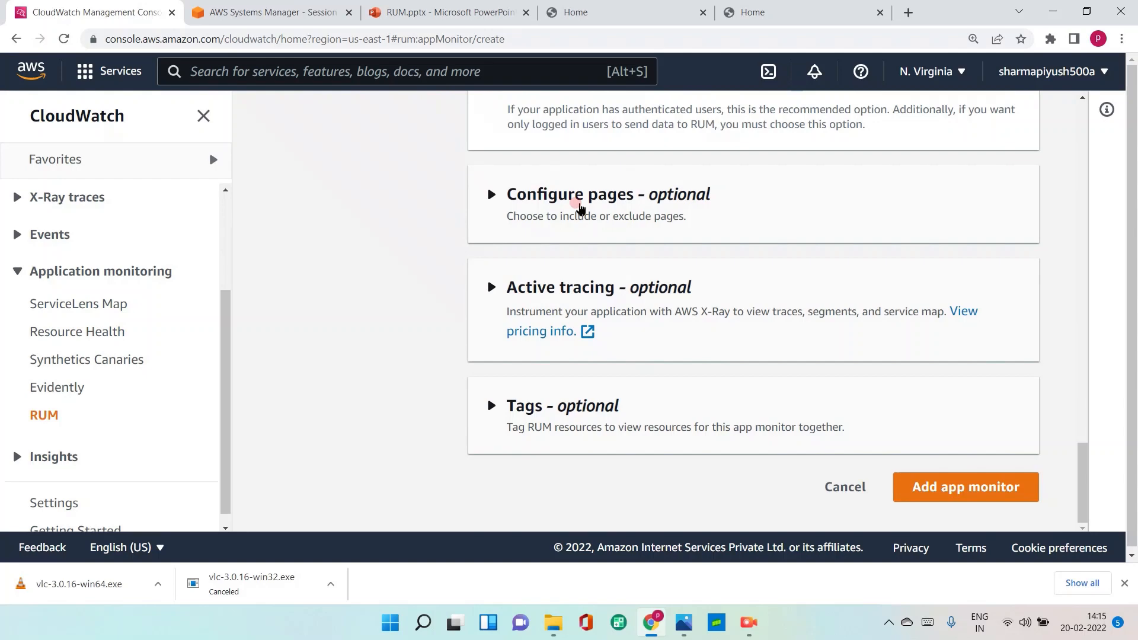
{"action": "left_click", "coordinate": [580, 208]}
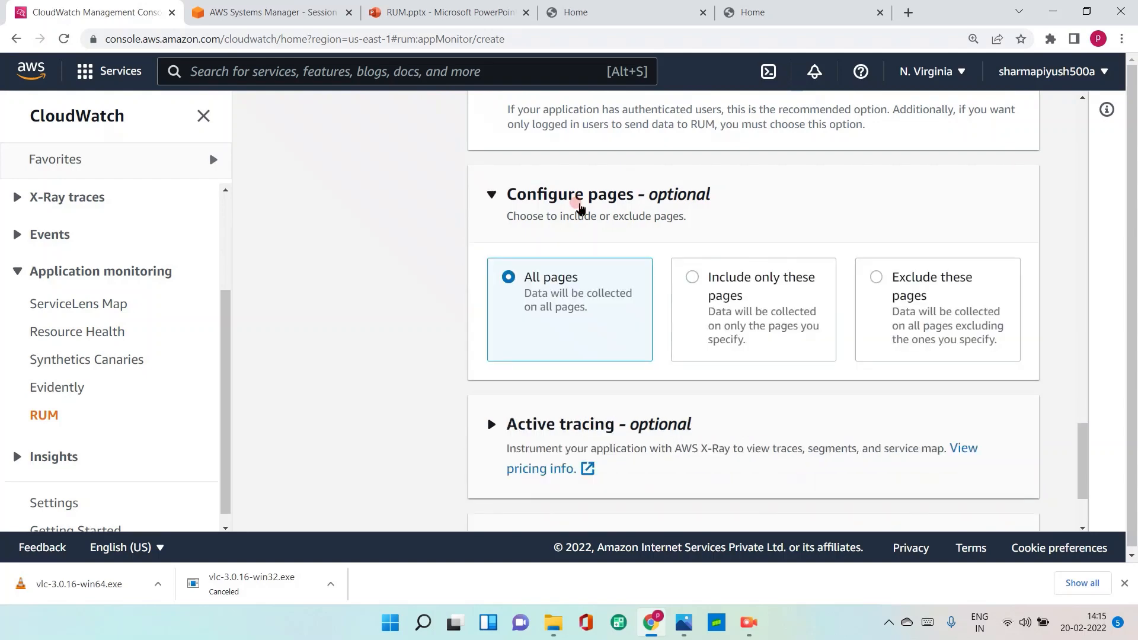
- Collapse the Configure pages settings without changes and add the app monitor
{"action": "left_click", "coordinate": [487, 194]}
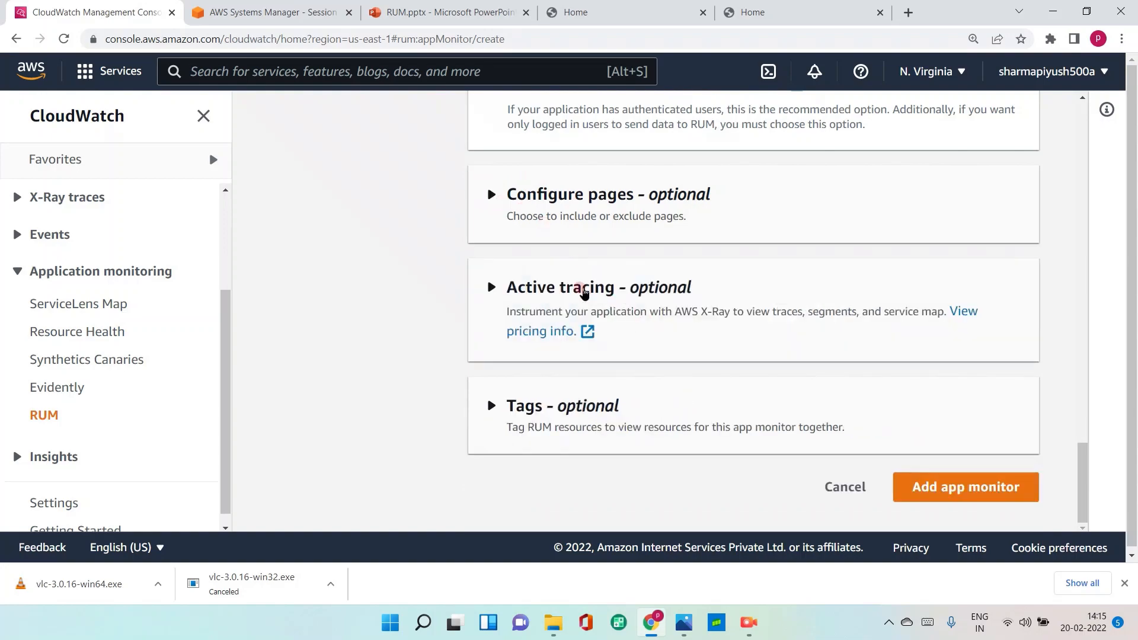
{"action": "scroll", "coordinate": [574, 251], "scroll_direction": "up", "scroll_amount": 3}
{"action": "scroll", "coordinate": [575, 254], "scroll_direction": "down", "scroll_amount": 3}
{"action": "scroll", "coordinate": [574, 253], "scroll_direction": "up", "scroll_amount": 5}
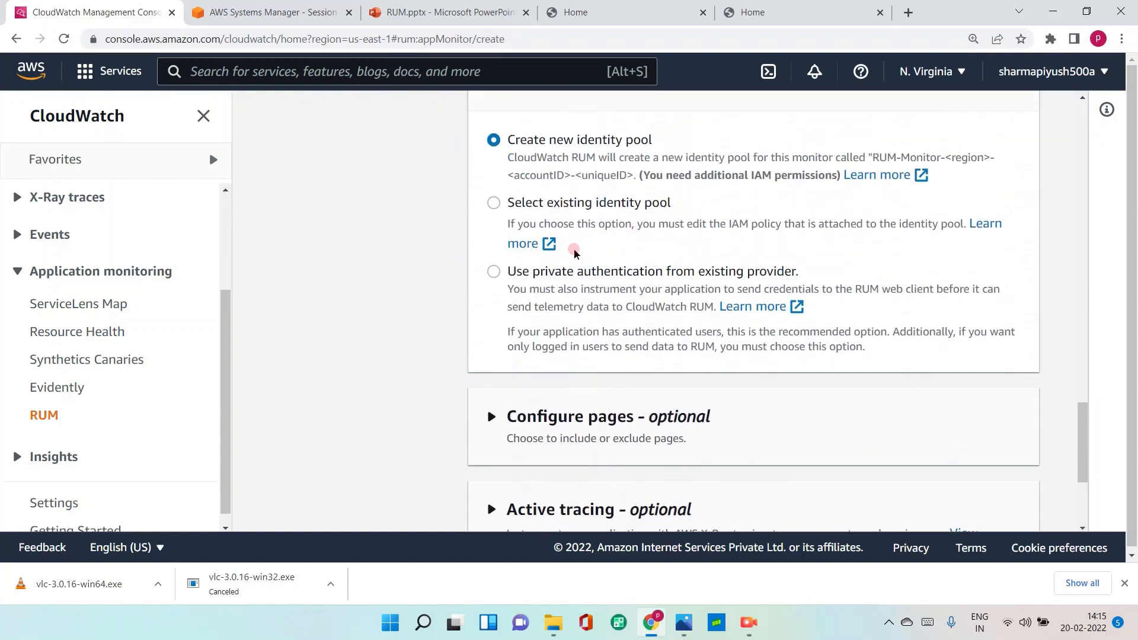
{"action": "scroll", "coordinate": [573, 253], "scroll_direction": "down", "scroll_amount": 5}
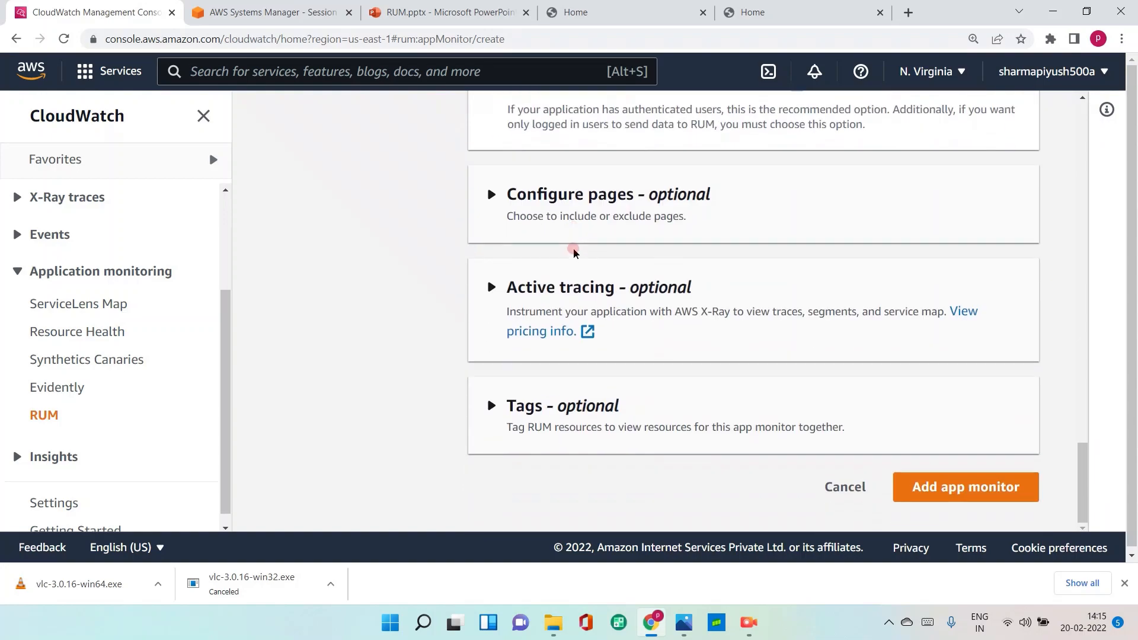
{"action": "left_click", "coordinate": [965, 487]}
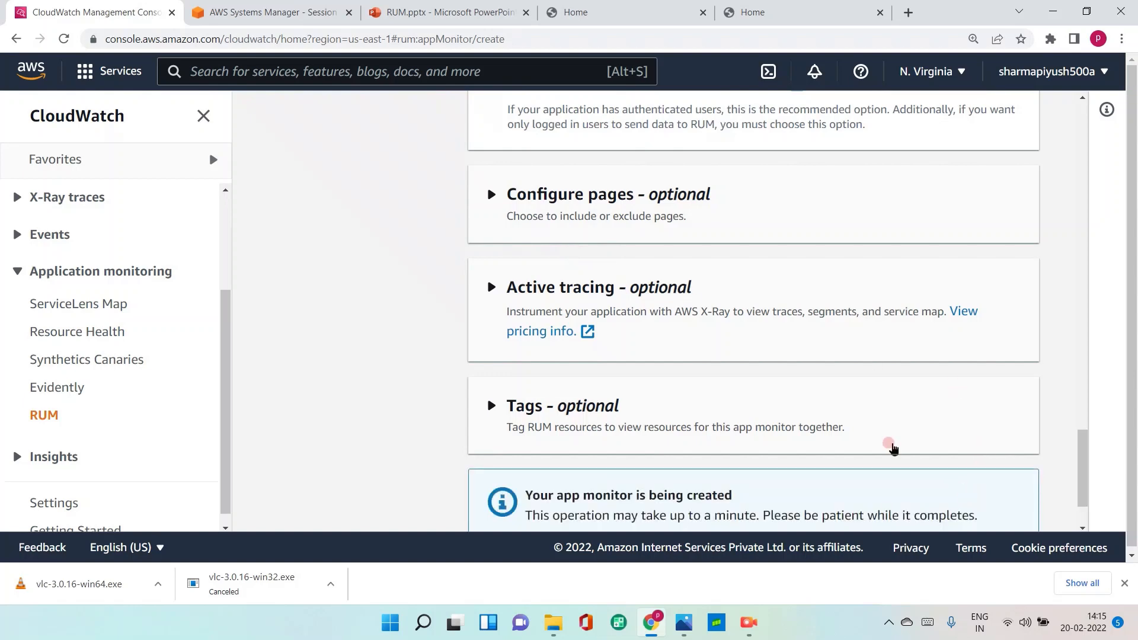
{"action": "scroll", "coordinate": [828, 377], "scroll_direction": "down", "scroll_amount": 2}
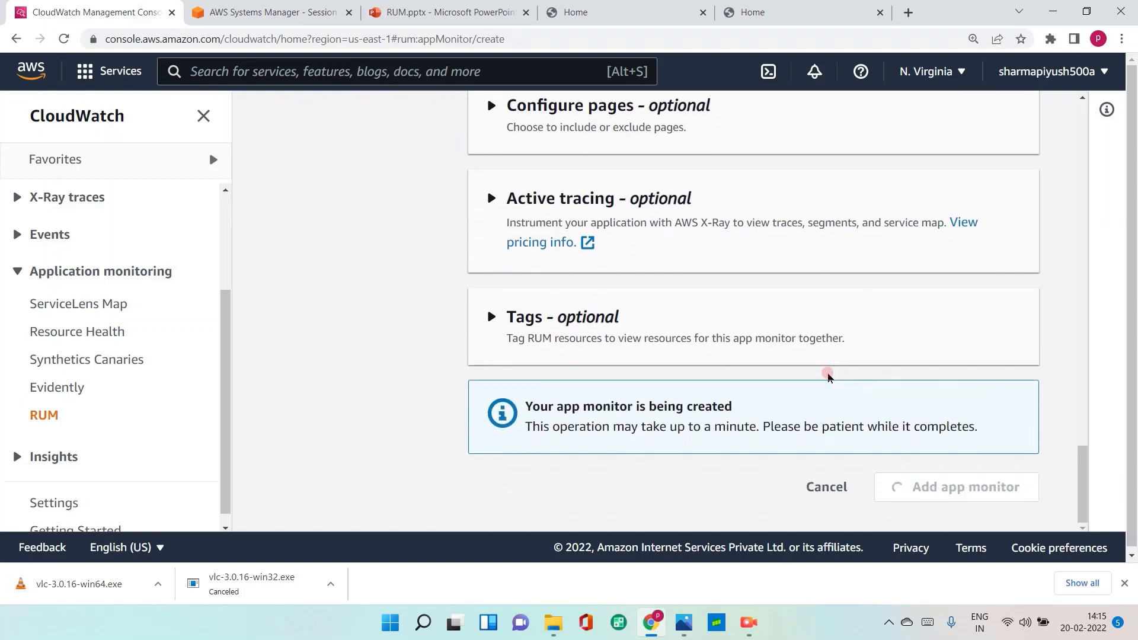
- Read through the app monitor's JavaScript code snippet and its placement instructions, and copy the snippet to the clipboard
{"action": "scroll", "coordinate": [826, 374], "scroll_direction": "down", "scroll_amount": 4}
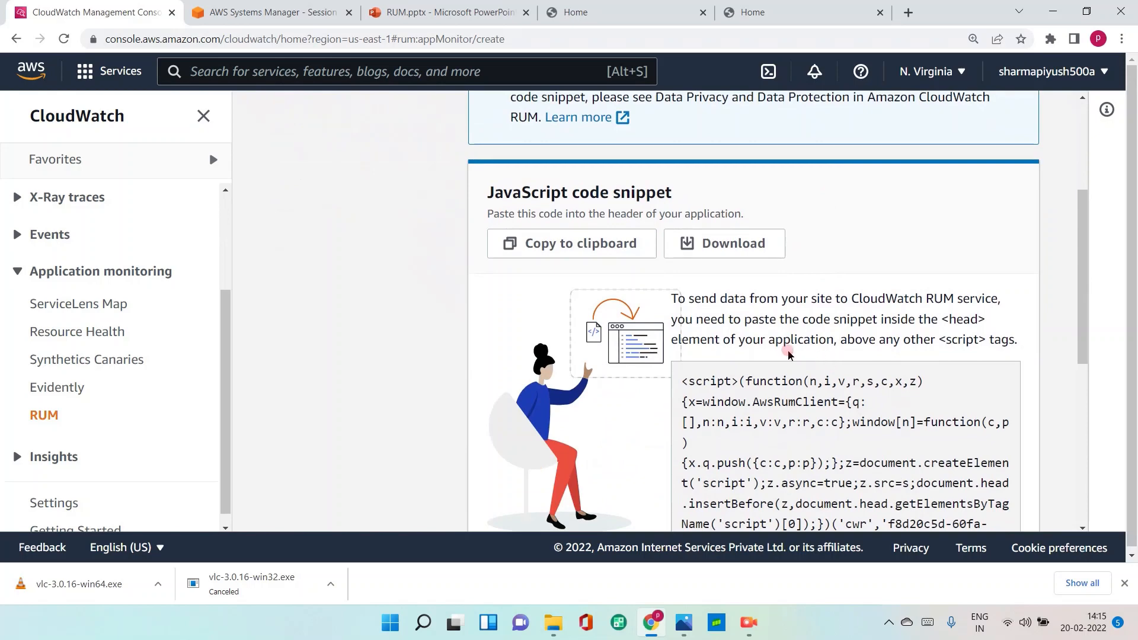
{"action": "scroll", "coordinate": [600, 201], "scroll_direction": "up", "scroll_amount": 3}
{"action": "scroll", "coordinate": [602, 206], "scroll_direction": "up", "scroll_amount": 1}
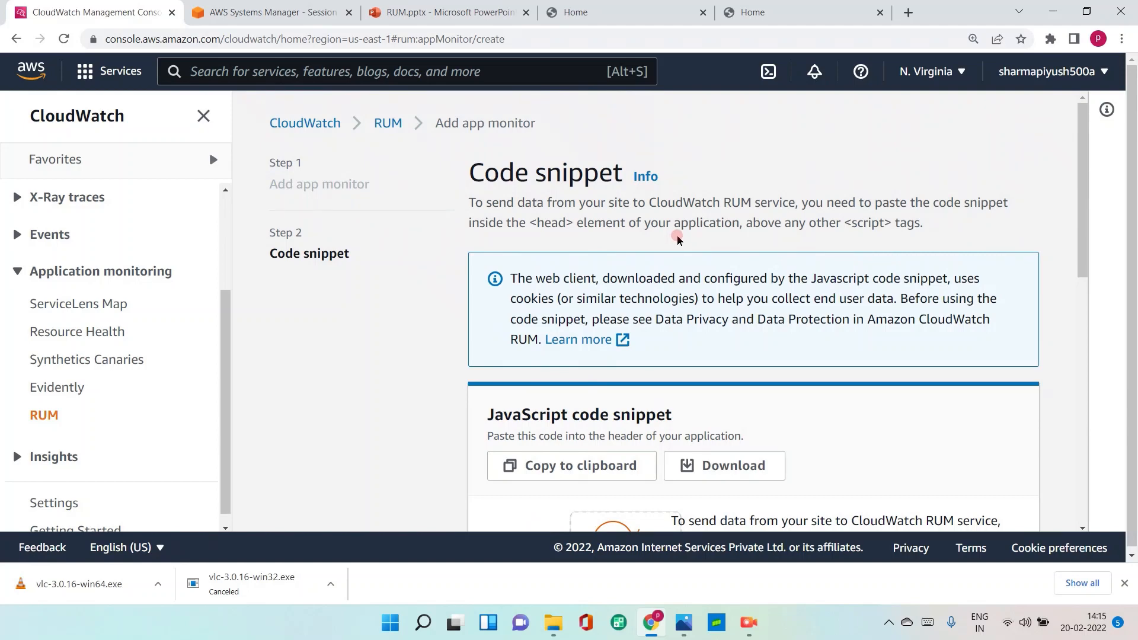
{"action": "scroll", "coordinate": [678, 238], "scroll_direction": "down", "scroll_amount": 6}
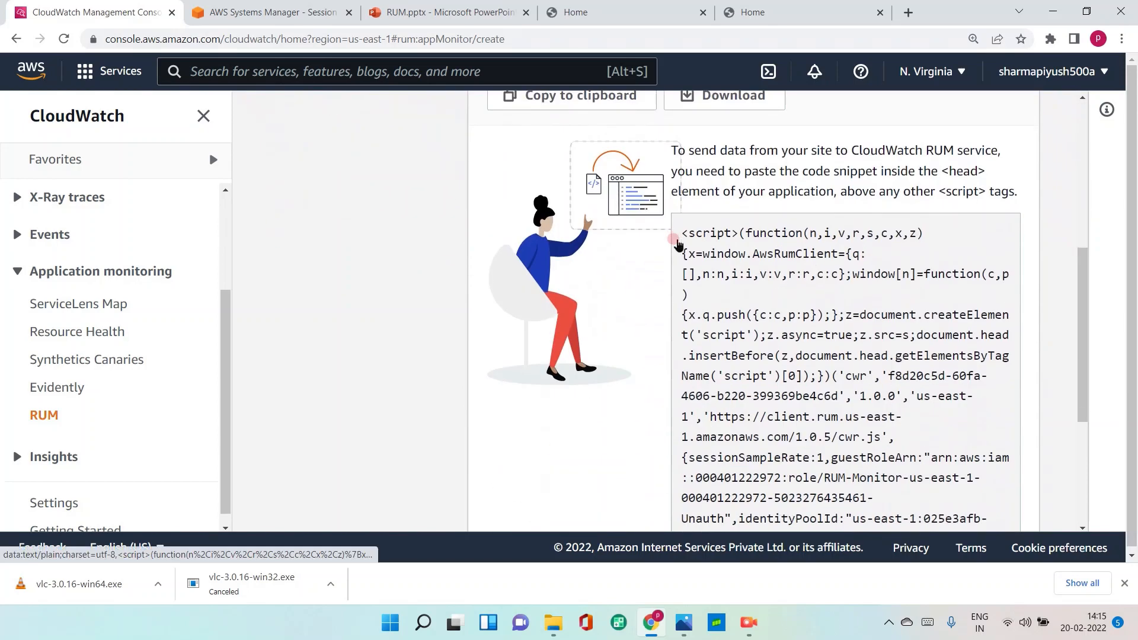
{"action": "scroll", "coordinate": [776, 256], "scroll_direction": "down", "scroll_amount": 4}
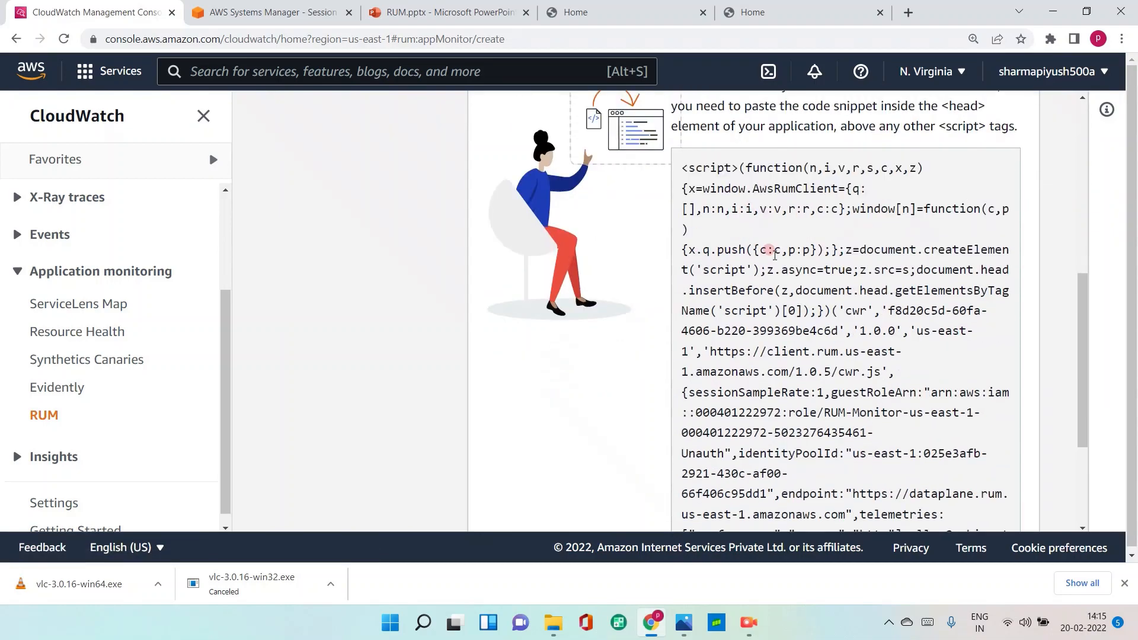
{"action": "scroll", "coordinate": [775, 255], "scroll_direction": "up", "scroll_amount": 3}
{"action": "scroll", "coordinate": [775, 255], "scroll_direction": "up", "scroll_amount": 3}
{"action": "scroll", "coordinate": [774, 255], "scroll_direction": "down", "scroll_amount": 10}
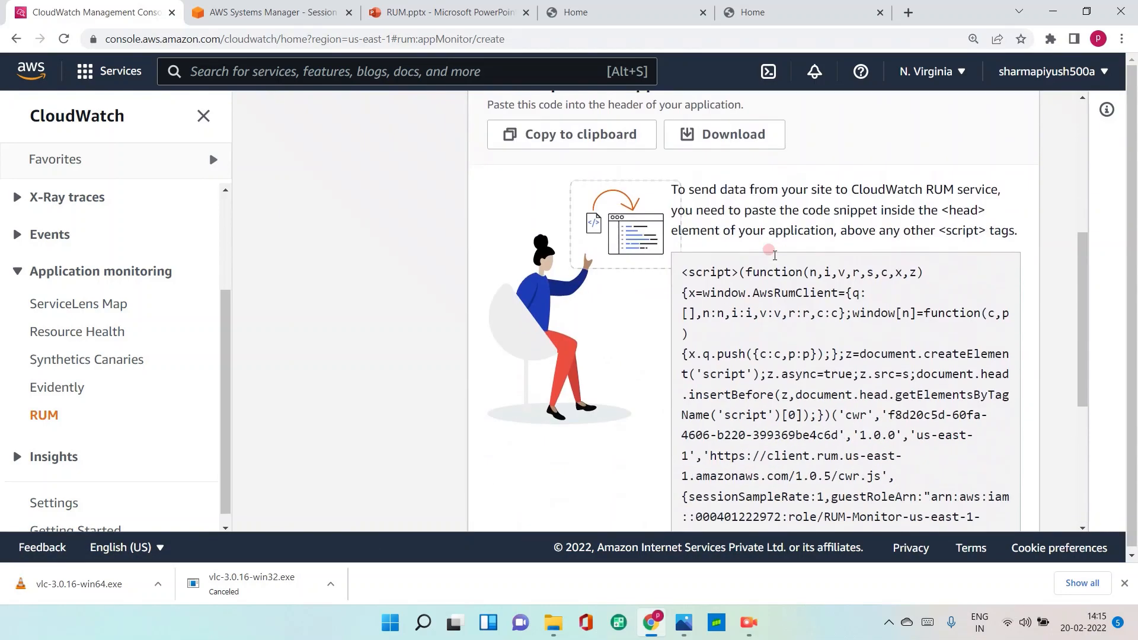
{"action": "scroll", "coordinate": [774, 254], "scroll_direction": "up", "scroll_amount": 4}
{"action": "scroll", "coordinate": [755, 249], "scroll_direction": "down", "scroll_amount": 6}
{"action": "scroll", "coordinate": [828, 289], "scroll_direction": "up", "scroll_amount": 8}
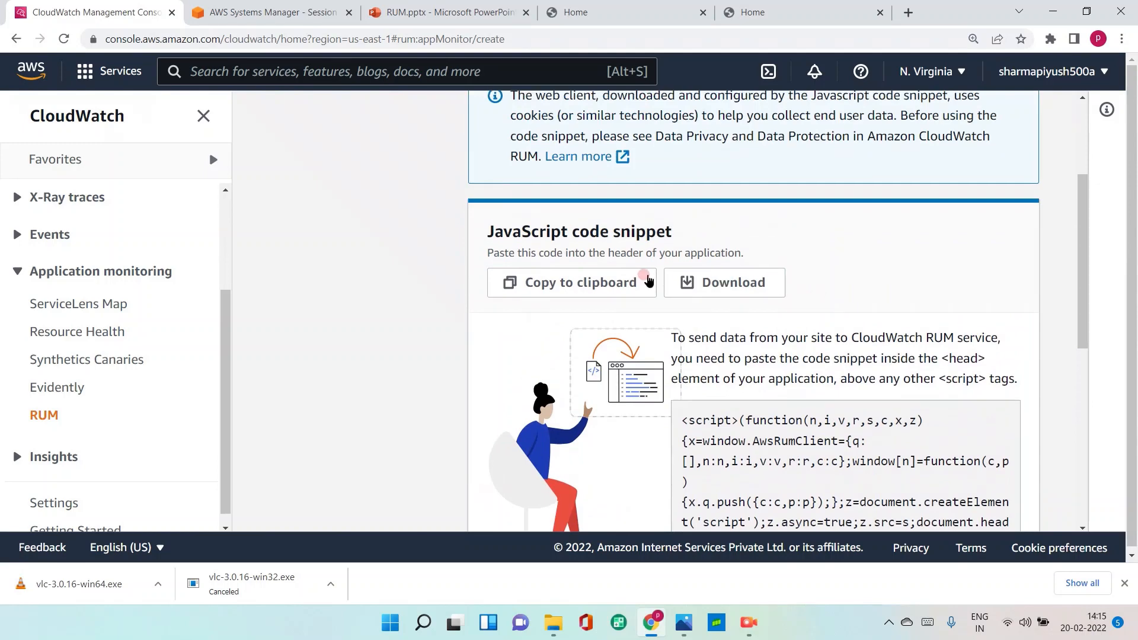
{"action": "left_click", "coordinate": [600, 289]}
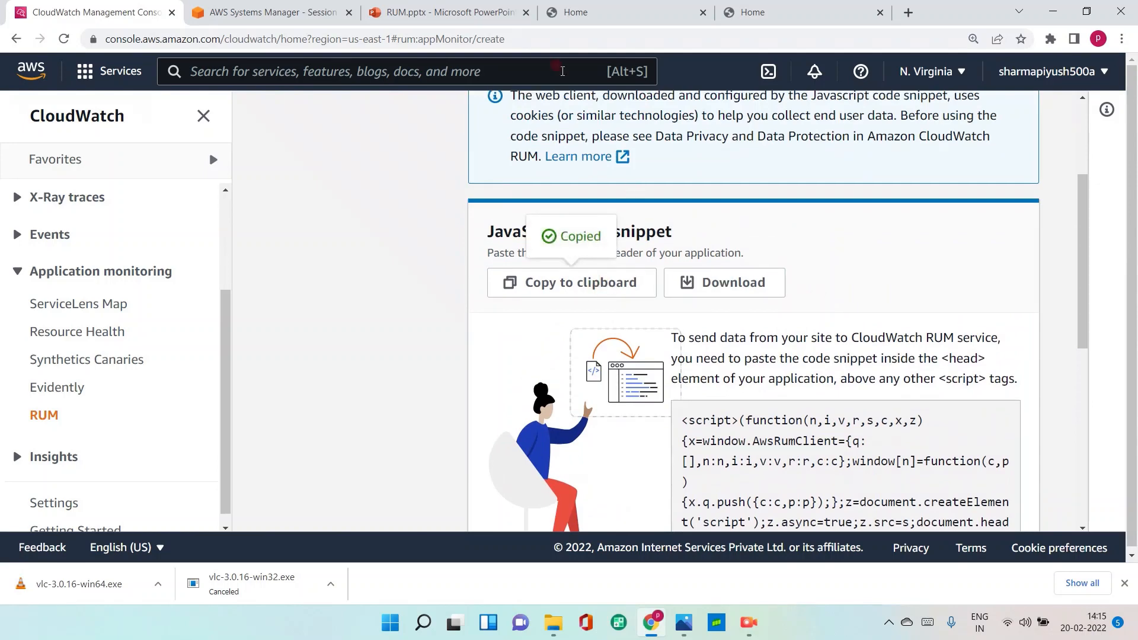
- Switch to the open Session Manager terminal and open about.html in vim
{"action": "left_click", "coordinate": [300, 16]}
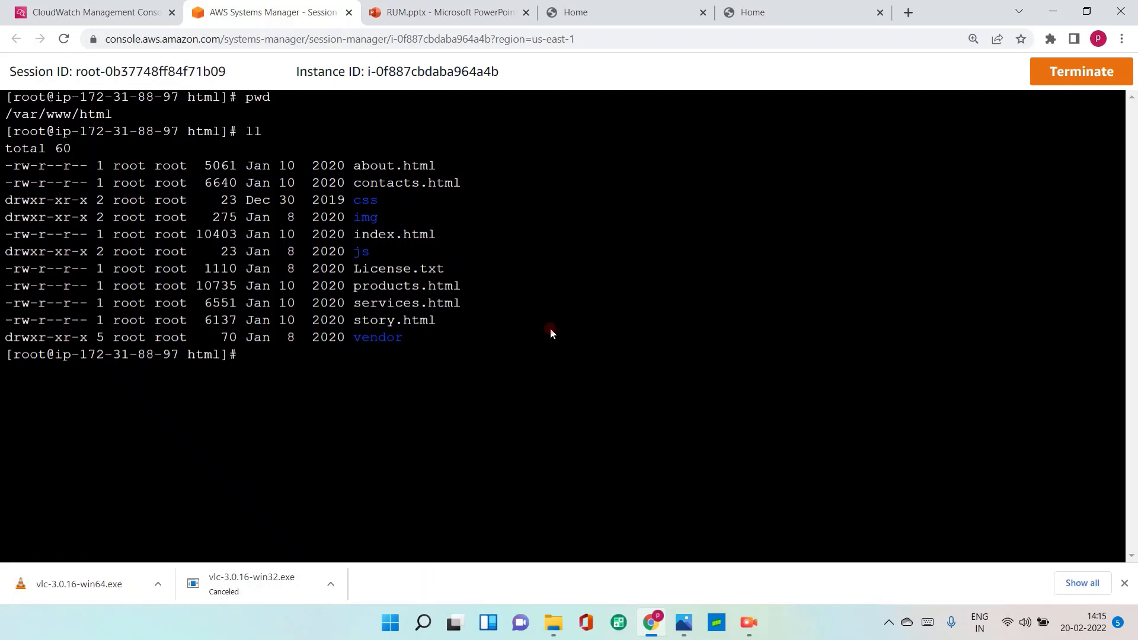
{"action": "type", "text": "vi m about.html"}
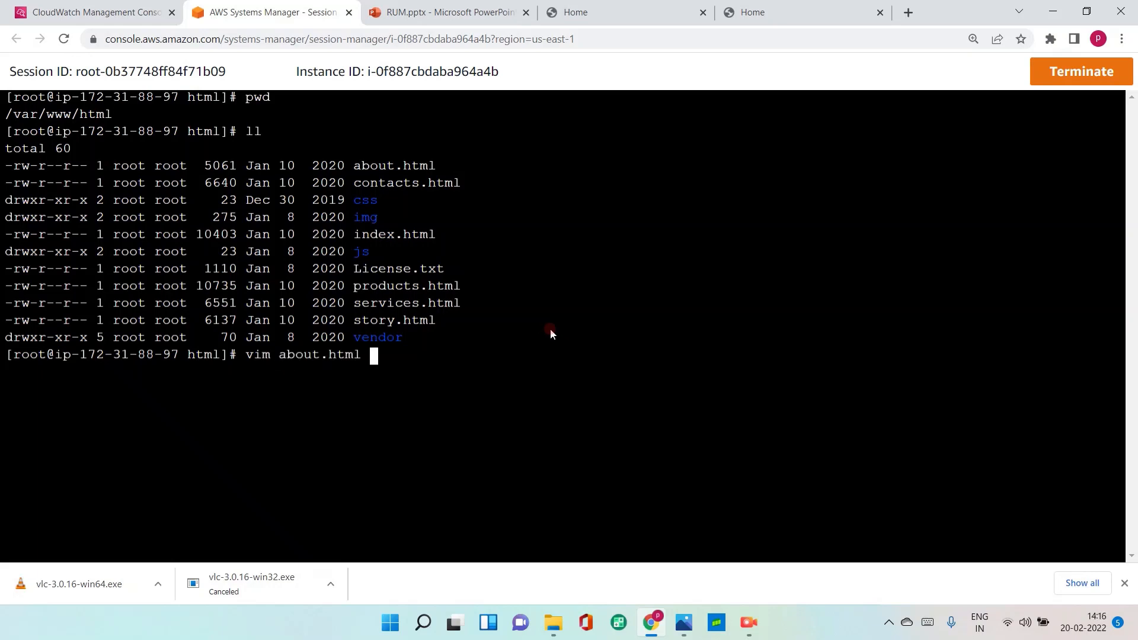
{"action": "key", "text": "Return"}
{"action": "key", "text": "Down"}
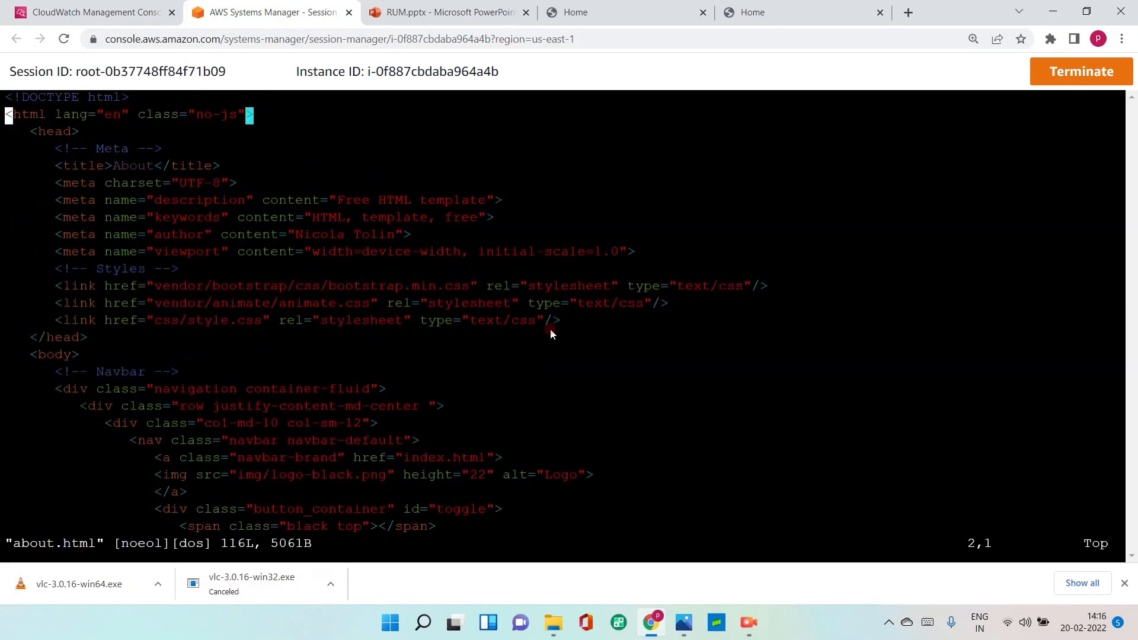
- Insert an empty line directly below the opening <head> tag of about.html
{"action": "key", "text": "i"}
{"action": "key", "text": "Right"}
{"action": "key", "text": "Right"}
{"action": "key", "text": "Right"}
{"action": "key", "text": "Right"}
{"action": "key", "text": "Right"}
{"action": "key", "text": "Right"}
{"action": "key", "text": "Right"}
{"action": "key", "text": "Right"}
{"action": "key", "text": "Right"}
{"action": "key", "text": "Right"}
{"action": "key", "text": "Right"}
{"action": "key", "text": "Right"}
{"action": "key", "text": "Right"}
{"action": "key", "text": "Right"}
{"action": "key", "text": "Right"}
{"action": "key", "text": "Right"}
{"action": "key", "text": "Right"}
{"action": "key", "text": "Right"}
{"action": "key", "text": "Right"}
{"action": "key", "text": "Right"}
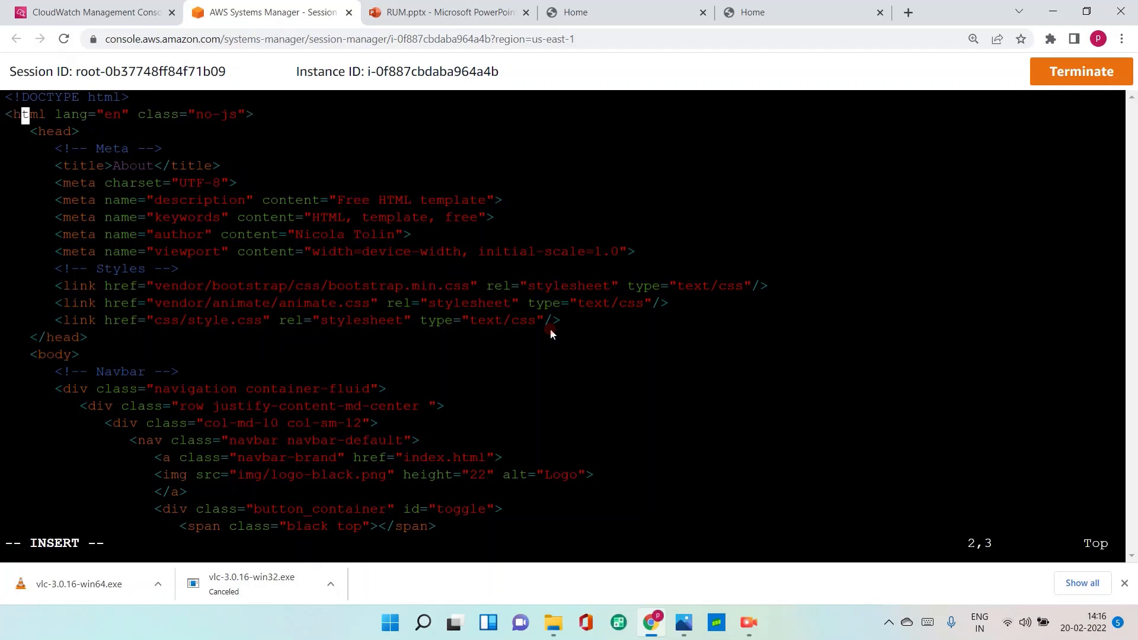
{"action": "key", "text": "End"}
{"action": "key", "text": "Down"}
{"action": "key", "text": "Return"}
{"action": "key", "text": "BackSpace"}
{"action": "key", "text": "BackSpace"}
{"action": "key", "text": "BackSpace"}
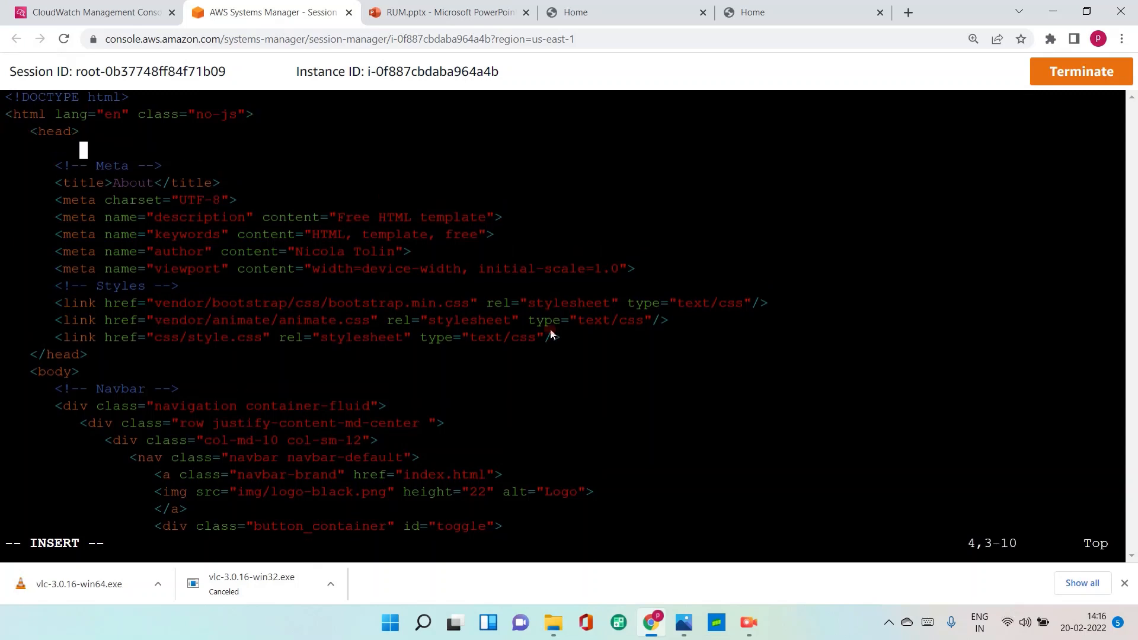
- Paste the copied RUM snippet on the empty line in about.html, and save and close the file with :wq!
{"action": "right_click", "coordinate": [605, 191]}
{"action": "left_click", "coordinate": [659, 315]}
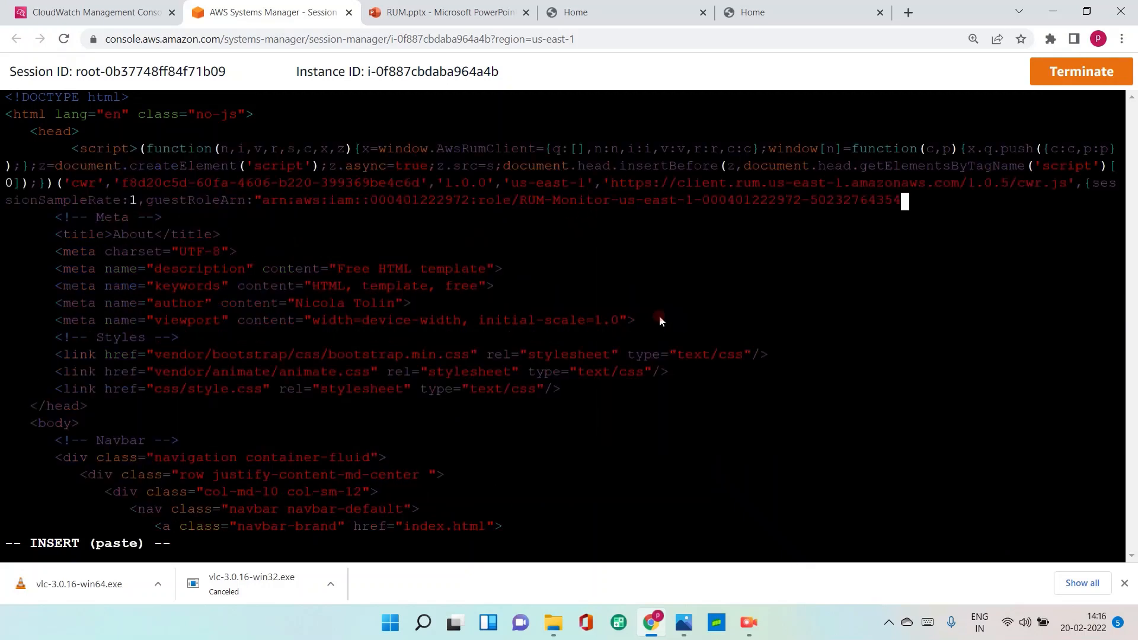
{"action": "key", "text": "Escape"}
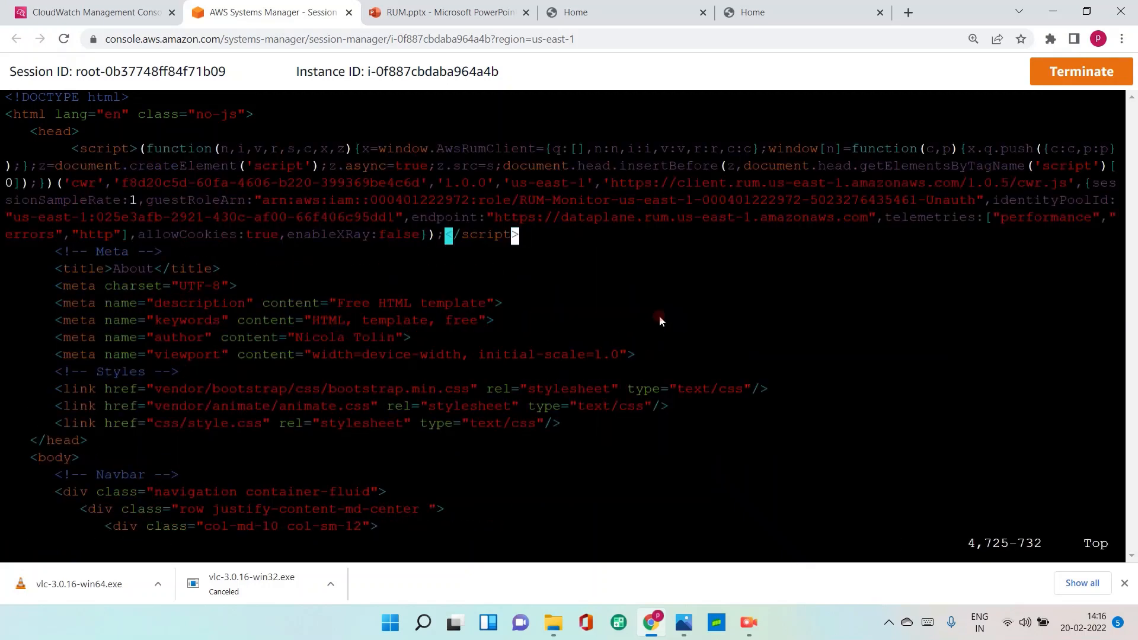
{"action": "type", "text": ":wq!"}
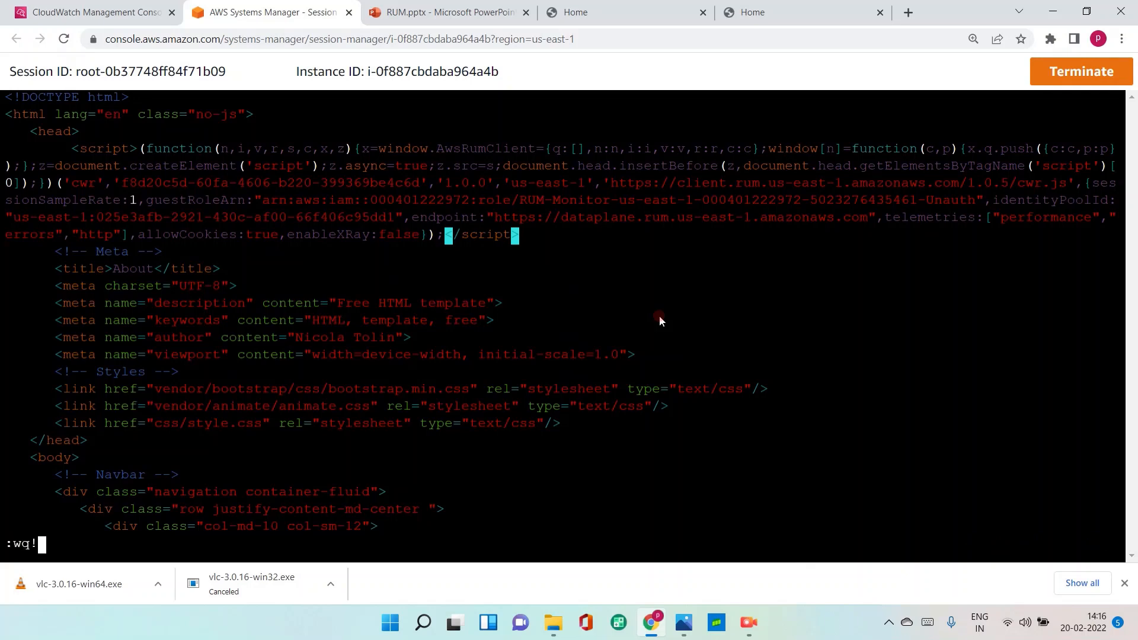
{"action": "key", "text": "Return"}
- Open contacts.html in vim and insert an empty line directly below its opening <head> tag
{"action": "type", "text": "vim contacts.html"}
{"action": "key", "text": "Tab"}
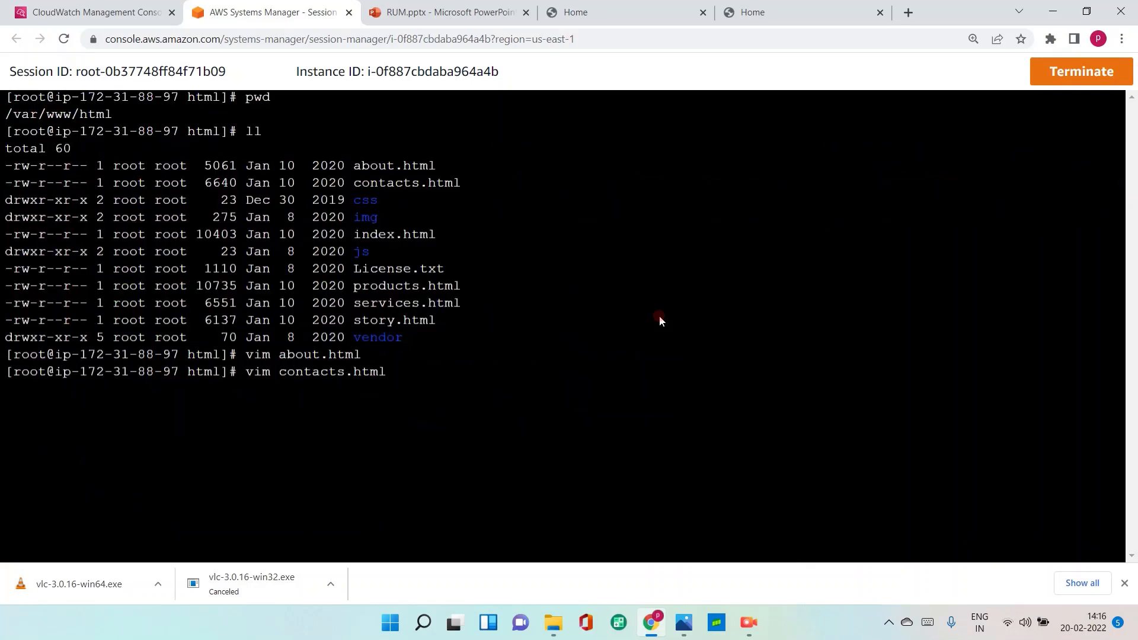
{"action": "key", "text": "Return"}
{"action": "key", "text": "Down"}
{"action": "key", "text": "Down"}
{"action": "key", "text": "Right"}
{"action": "key", "text": "Right"}
{"action": "key", "text": "Right"}
{"action": "key", "text": "Right"}
{"action": "key", "text": "Right"}
{"action": "key", "text": "Right"}
{"action": "key", "text": "Right"}
{"action": "key", "text": "Right"}
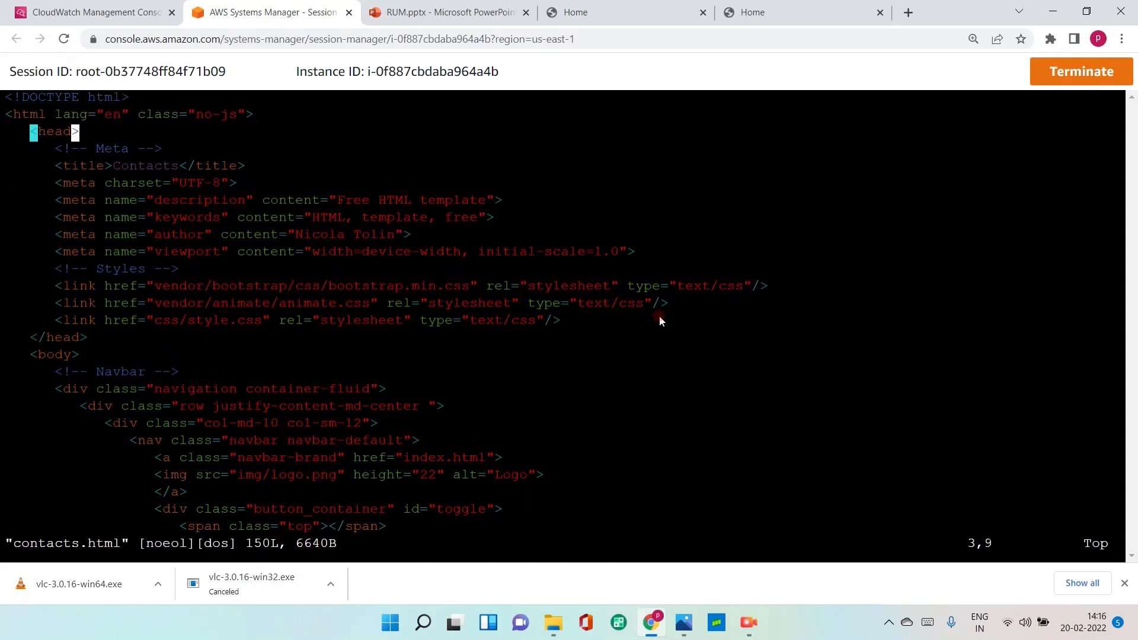
{"action": "key", "text": "a"}
{"action": "key", "text": "Return"}
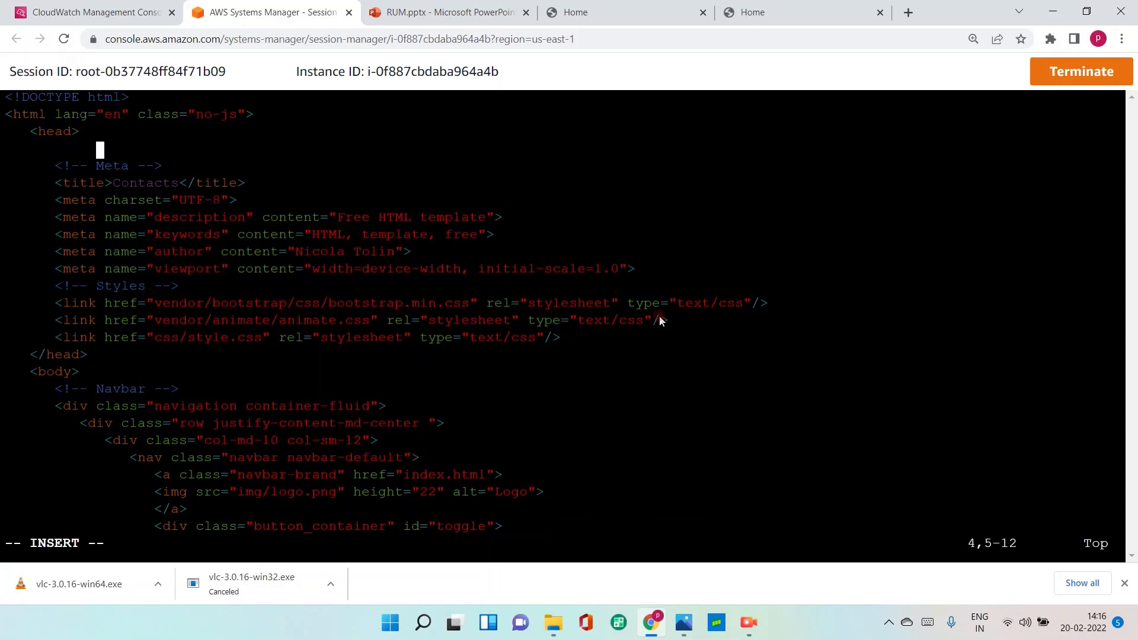
- Paste the copied RUM snippet on the empty line in contacts.html, and save and close the file with :wq!
{"action": "right_click", "coordinate": [691, 183]}
{"action": "left_click", "coordinate": [740, 314]}
{"action": "key", "text": "Escape"}
{"action": "type", "text": ":wq!"}
{"action": "key", "text": "Return"}
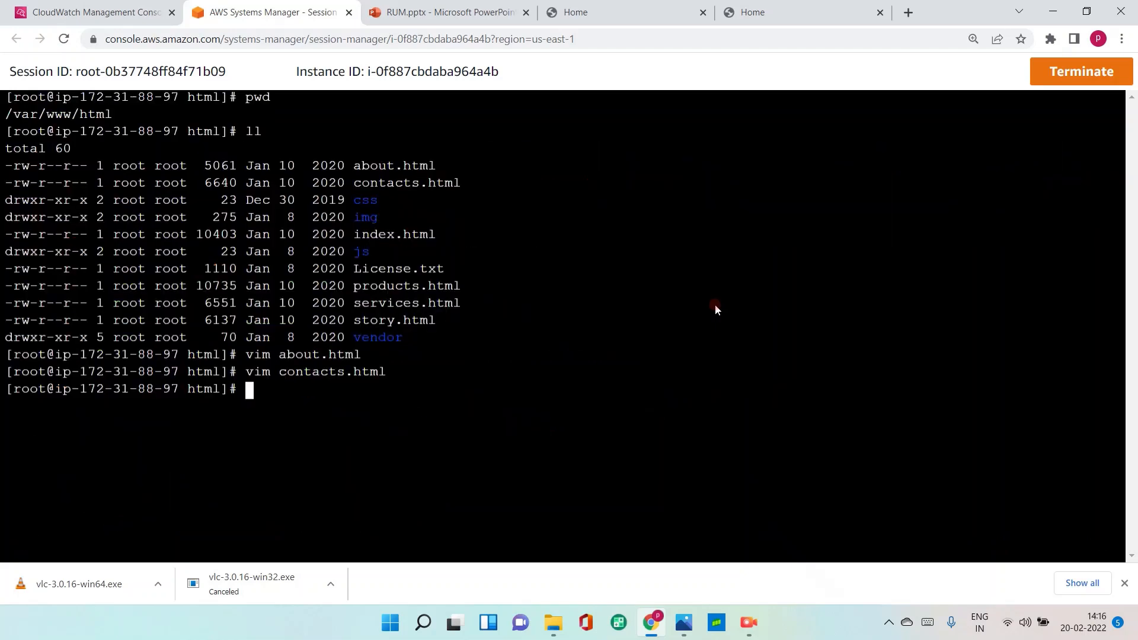
- Open index.html in vim and insert an empty line directly below its opening <head> tag
{"action": "type", "text": "vim index.html"}
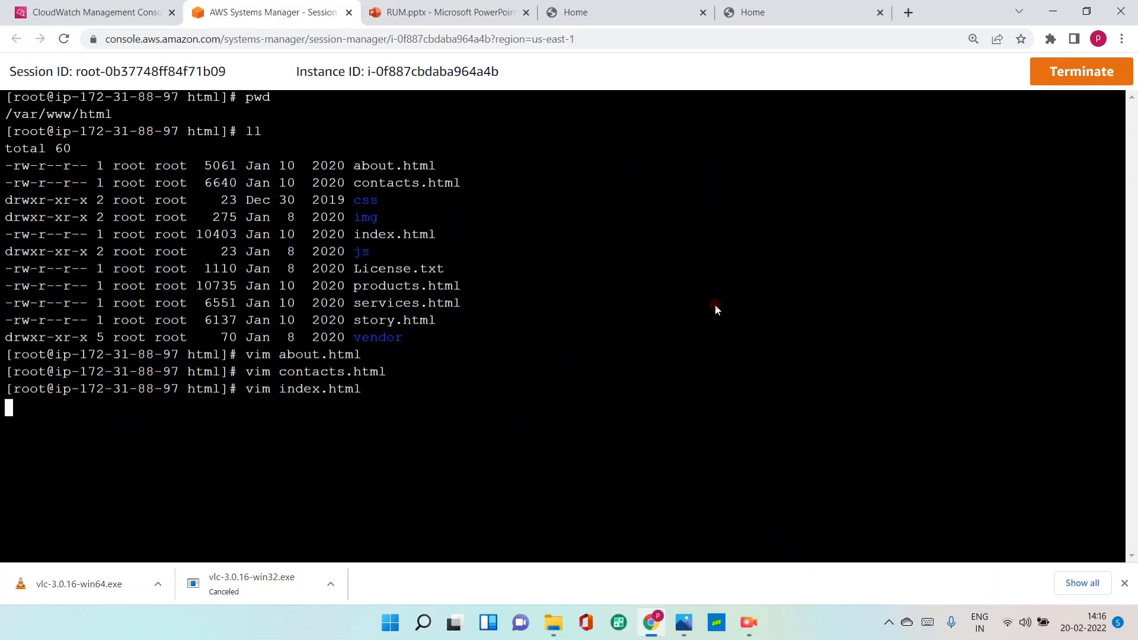
{"action": "key", "text": "Return"}
{"action": "key", "text": "Down"}
{"action": "key", "text": "Down"}
{"action": "key", "text": "Right"}
{"action": "key", "text": "Right"}
{"action": "key", "text": "Right"}
{"action": "key", "text": "Right"}
{"action": "key", "text": "Right"}
{"action": "key", "text": "Right"}
{"action": "key", "text": "Right"}
{"action": "key", "text": "Right"}
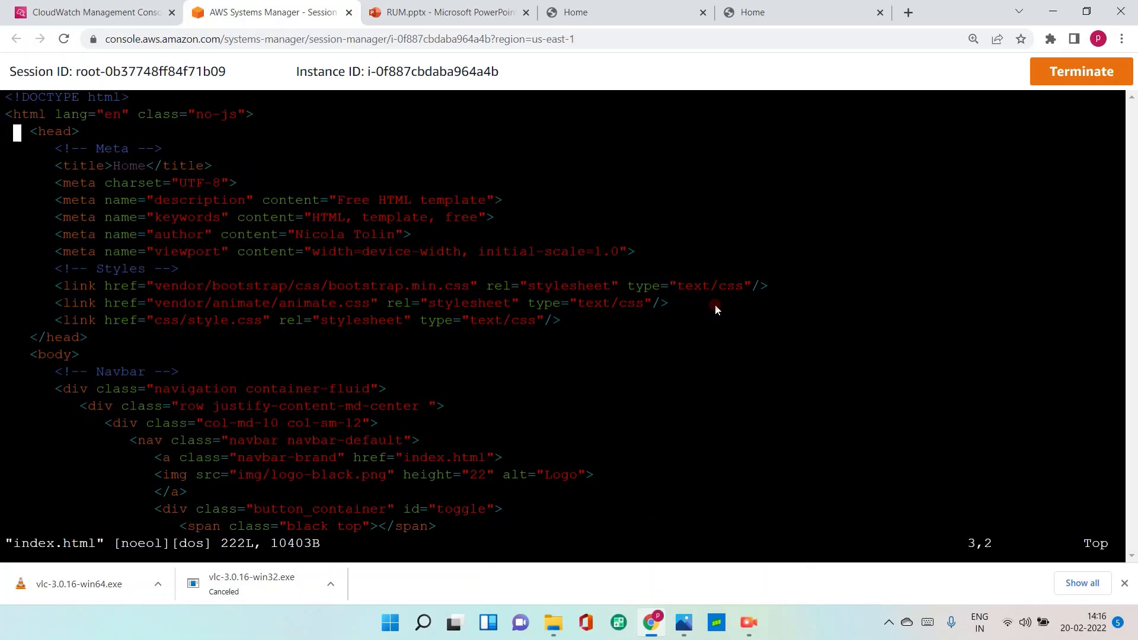
{"action": "key", "text": "a"}
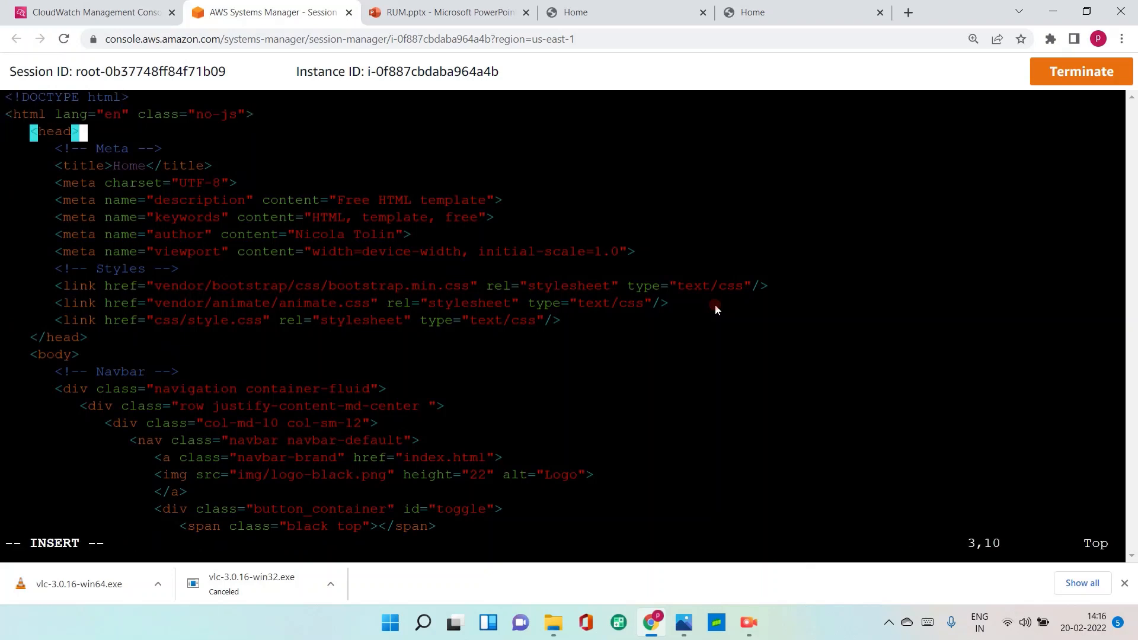
{"action": "key", "text": "Return"}
- Paste the copied RUM snippet on the empty line in index.html, and save and close the file with :wq!
{"action": "right_click", "coordinate": [567, 177]}
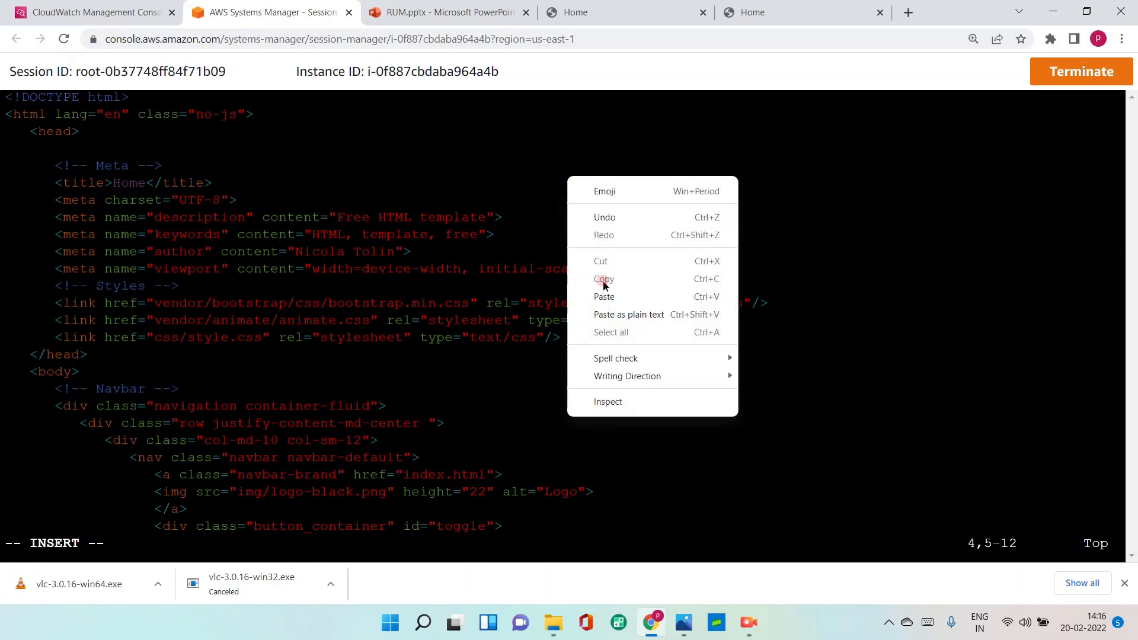
{"action": "left_click", "coordinate": [368, 160]}
{"action": "right_click", "coordinate": [366, 134]}
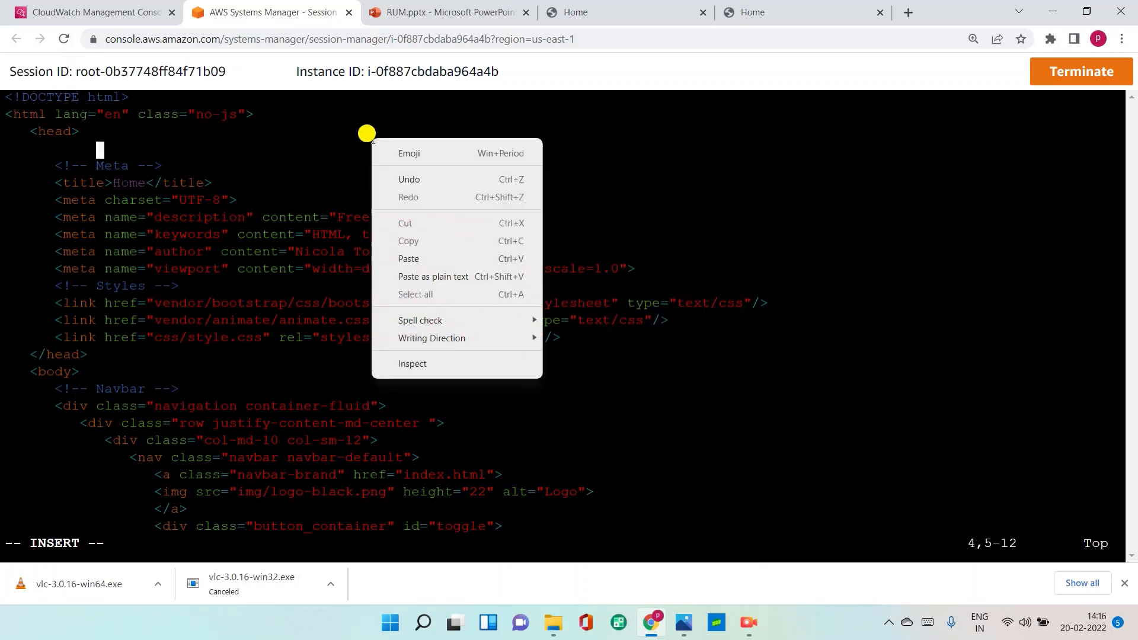
{"action": "left_click", "coordinate": [413, 258]}
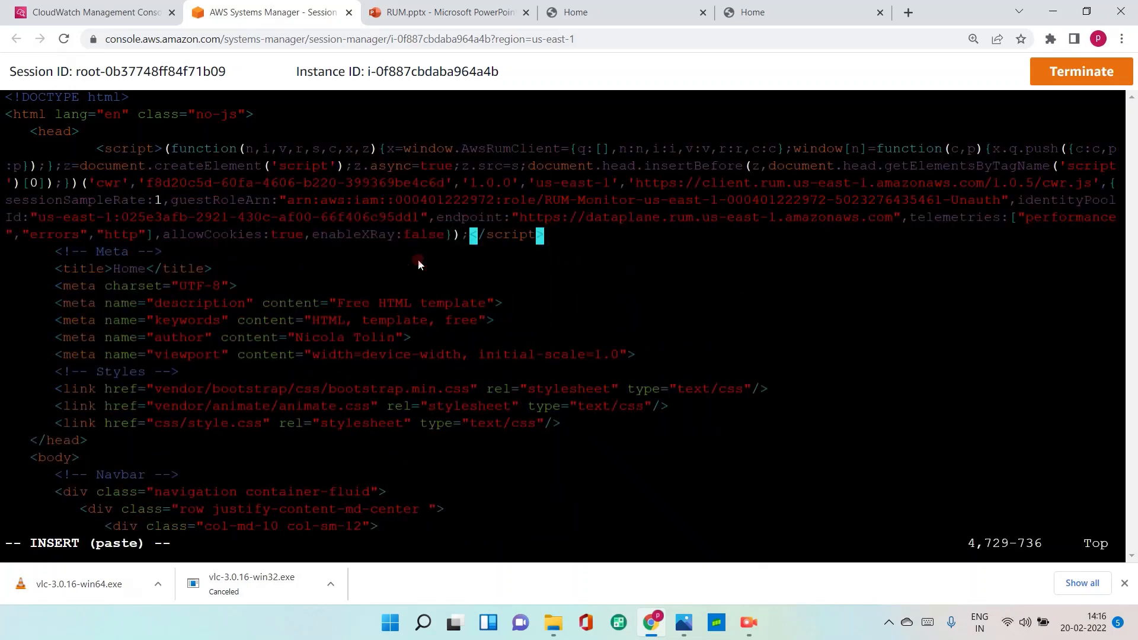
{"action": "key", "text": "Escape"}
{"action": "type", "text": ":wq!"}
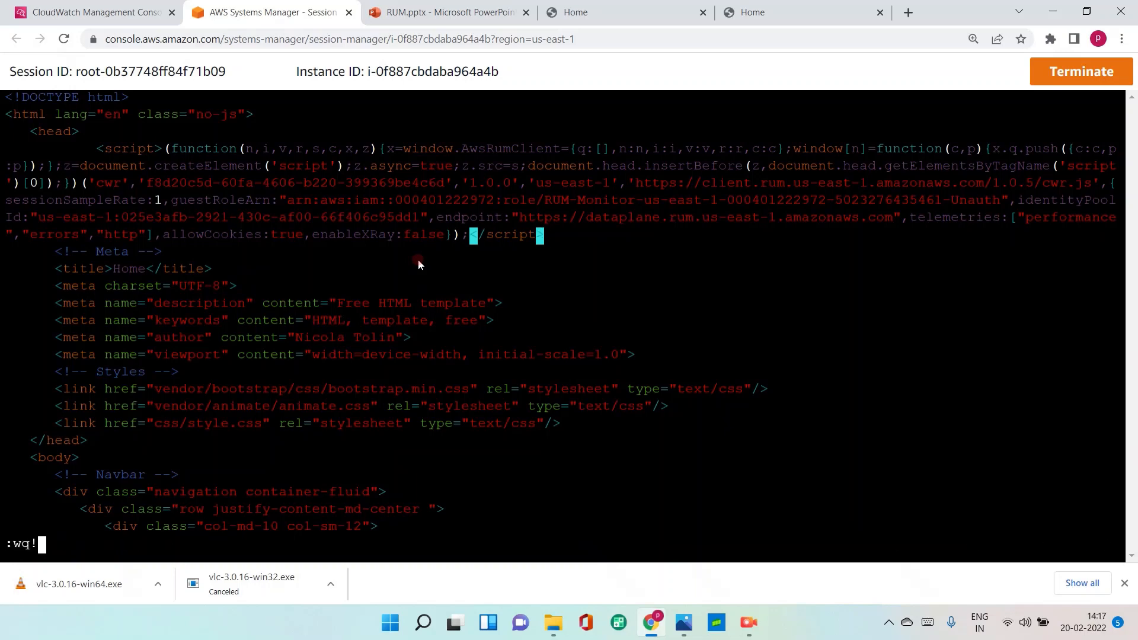
{"action": "key", "text": "Return"}
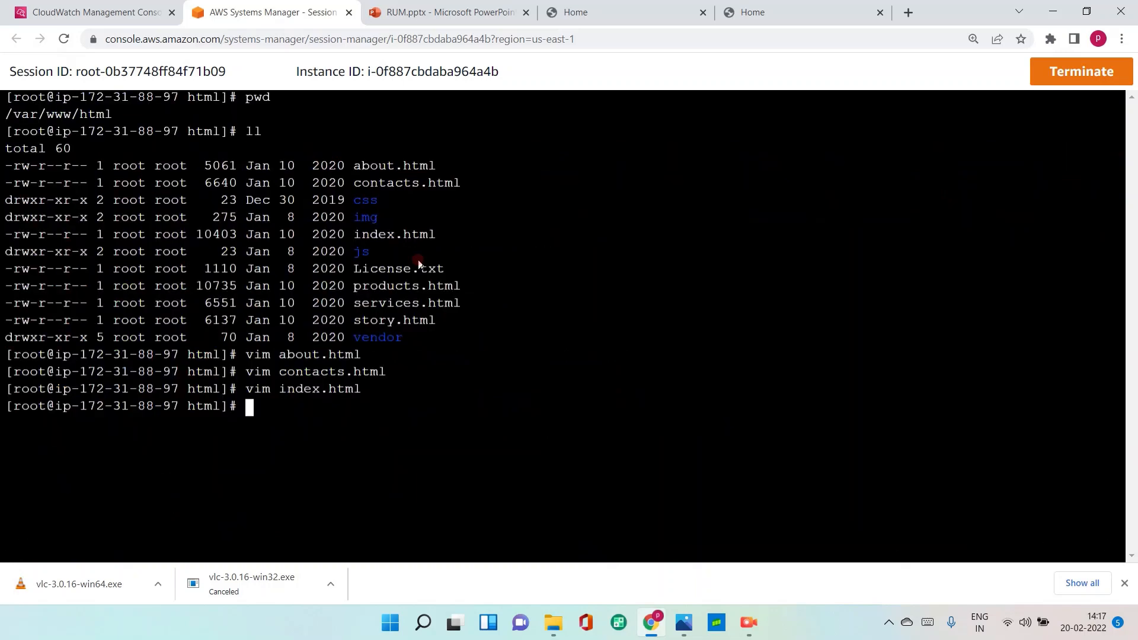
{"action": "type", "text": "vim o"}
{"action": "key", "text": "BackSpace"}
{"action": "type", "text": "products.html"}
{"action": "key", "text": "Return"}
{"action": "key", "text": "Down"}
{"action": "key", "text": "Down"}
{"action": "key", "text": "Right"}
{"action": "key", "text": "Right"}
{"action": "key", "text": "Right"}
{"action": "key", "text": "Right"}
{"action": "key", "text": "Right"}
{"action": "key", "text": "Right"}
{"action": "key", "text": "Right"}
{"action": "key", "text": "Right"}
{"action": "key", "text": "i"}
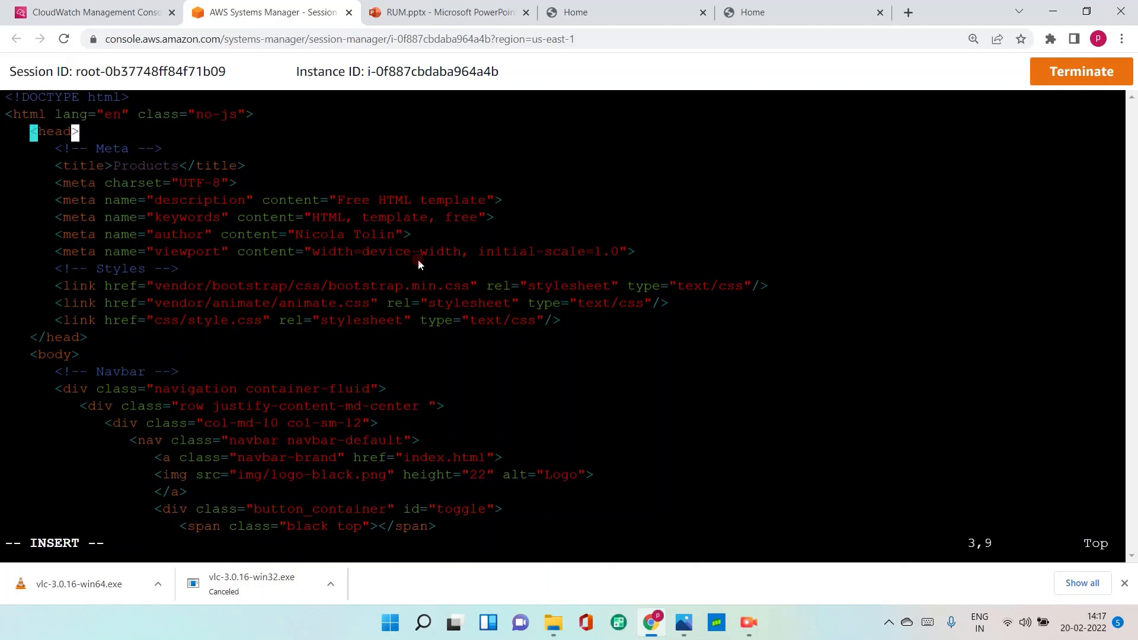
{"action": "key", "text": "Return"}
{"action": "key", "text": "BackSpace"}
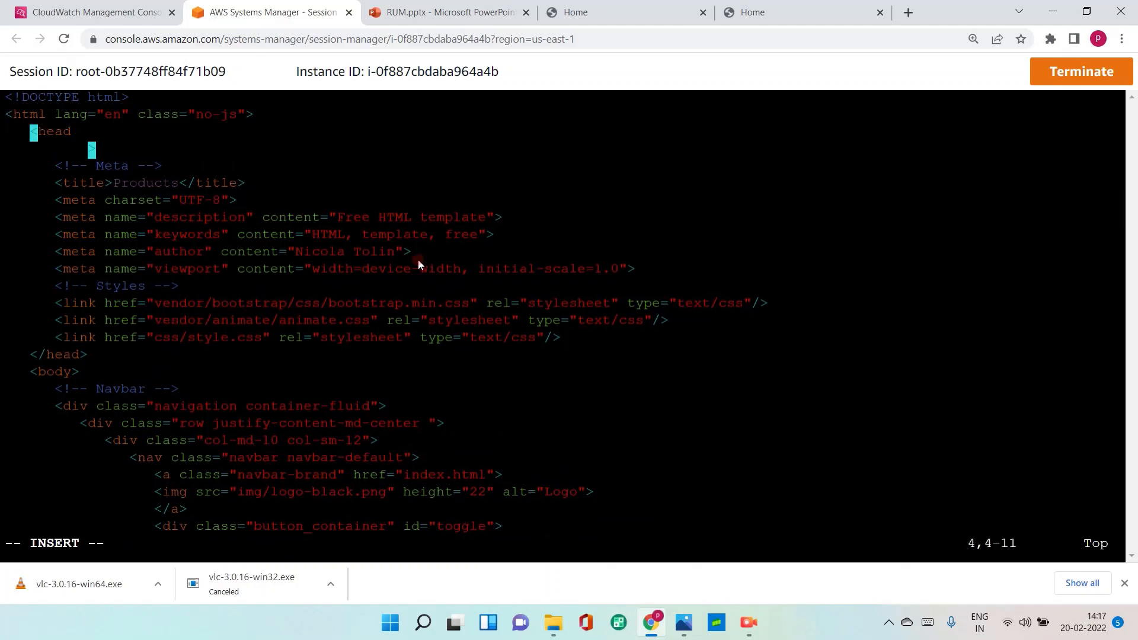
{"action": "key", "text": "BackSpace"}
{"action": "key", "text": "Escape"}
{"action": "type", "text": ":q!"}
{"action": "key", "text": "Return"}
- Reopen products.html in vim, discarding the misplaced line break, and insert an empty line directly below its opening <head> tag
{"action": "key", "text": "Up"}
{"action": "key", "text": "Return"}
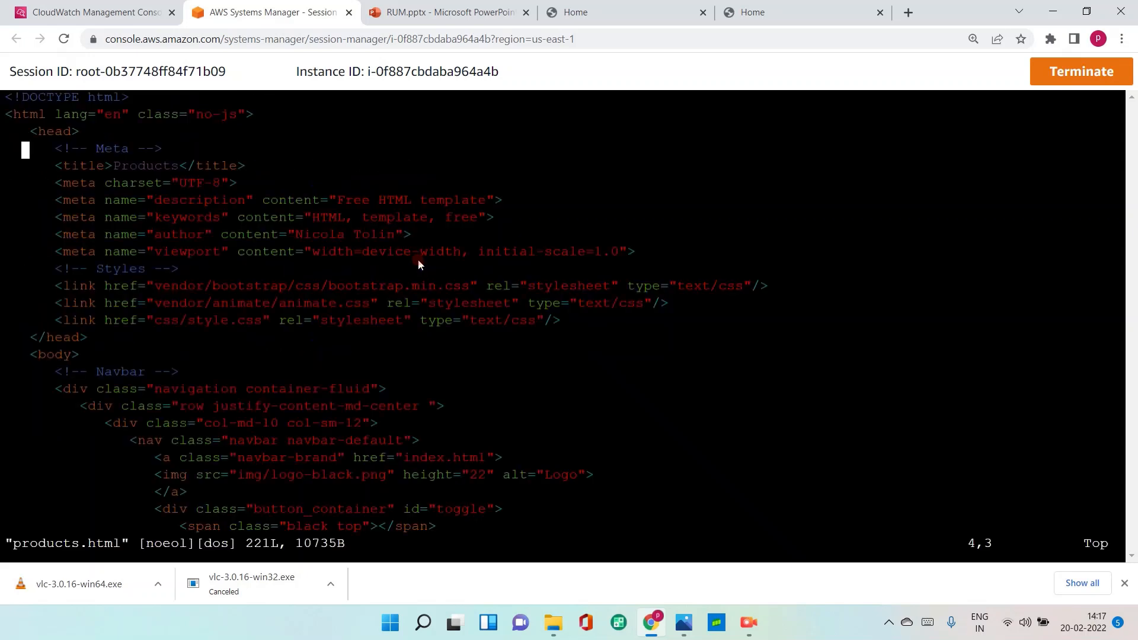
{"action": "key", "text": "i"}
{"action": "key", "text": "Up"}
{"action": "key", "text": "Right"}
{"action": "key", "text": "Right"}
{"action": "key", "text": "Right"}
{"action": "key", "text": "Right"}
{"action": "key", "text": "Right"}
{"action": "key", "text": "Right"}
{"action": "key", "text": "Right"}
{"action": "key", "text": "Return"}
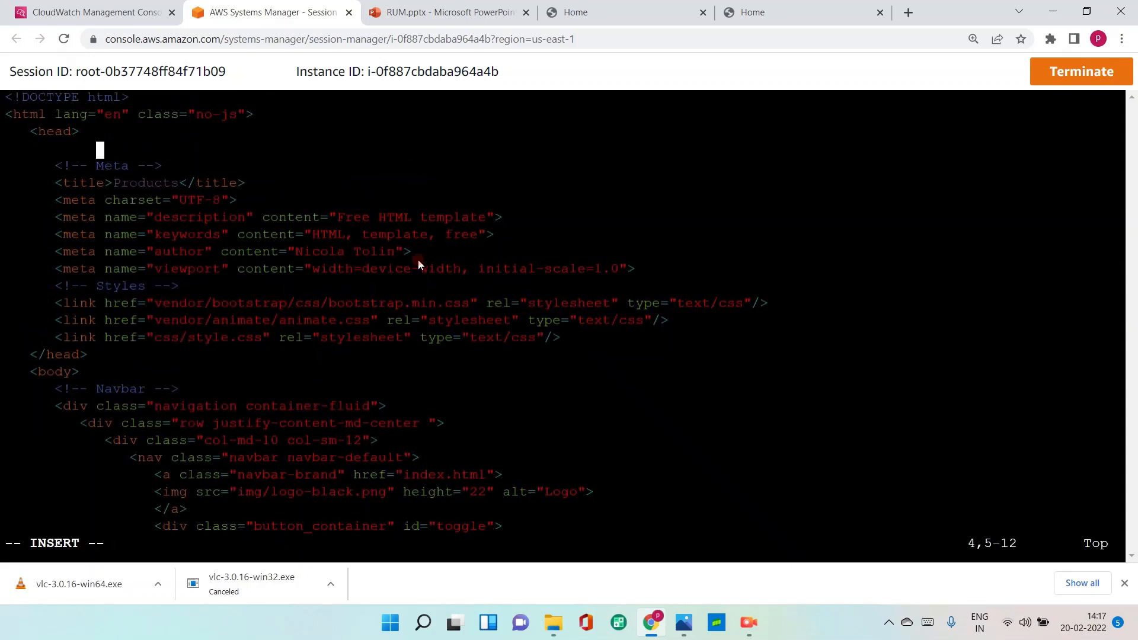
- Paste the copied RUM snippet on the empty line in products.html, and save and close the file with :wq!
{"action": "right_click", "coordinate": [358, 133]}
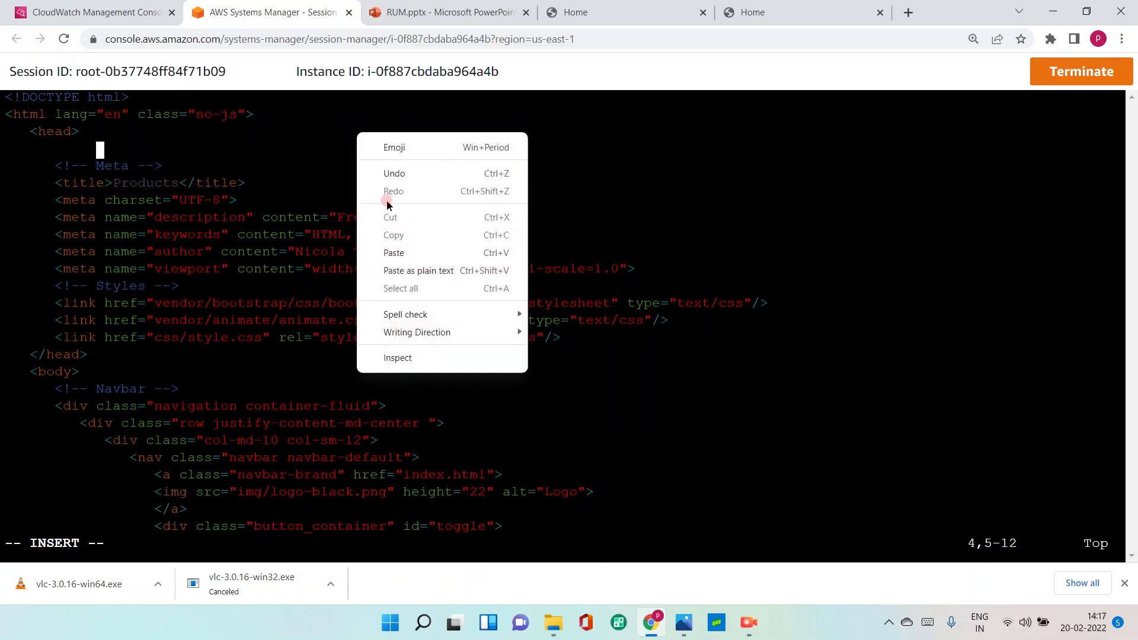
{"action": "left_click", "coordinate": [411, 259]}
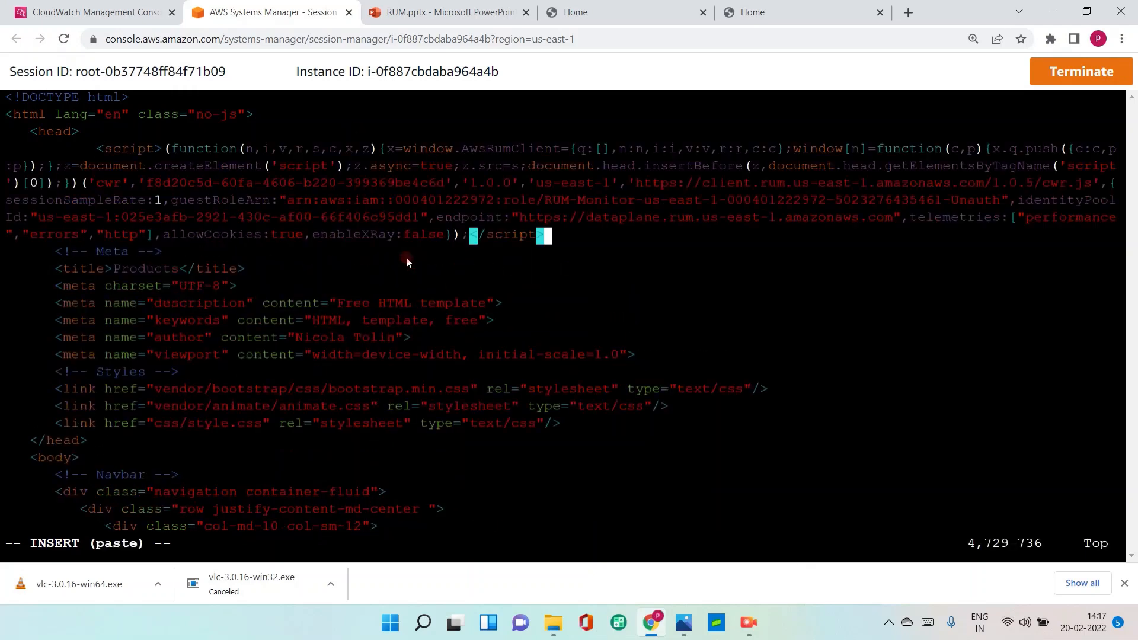
{"action": "type", "text": ":wq!"}
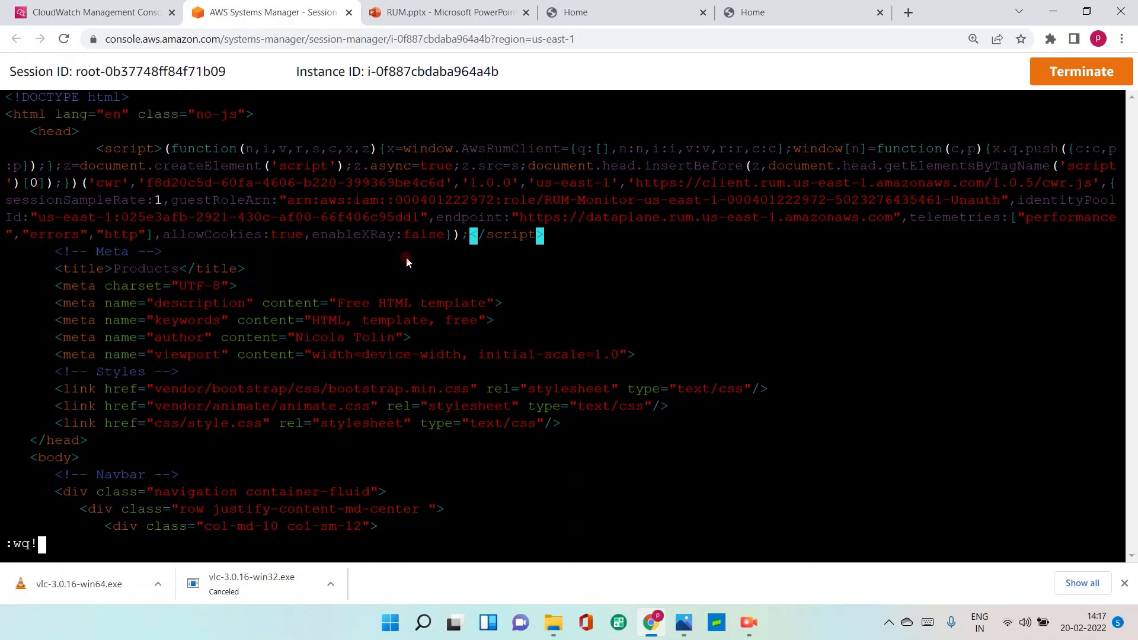
{"action": "key", "text": "Return"}
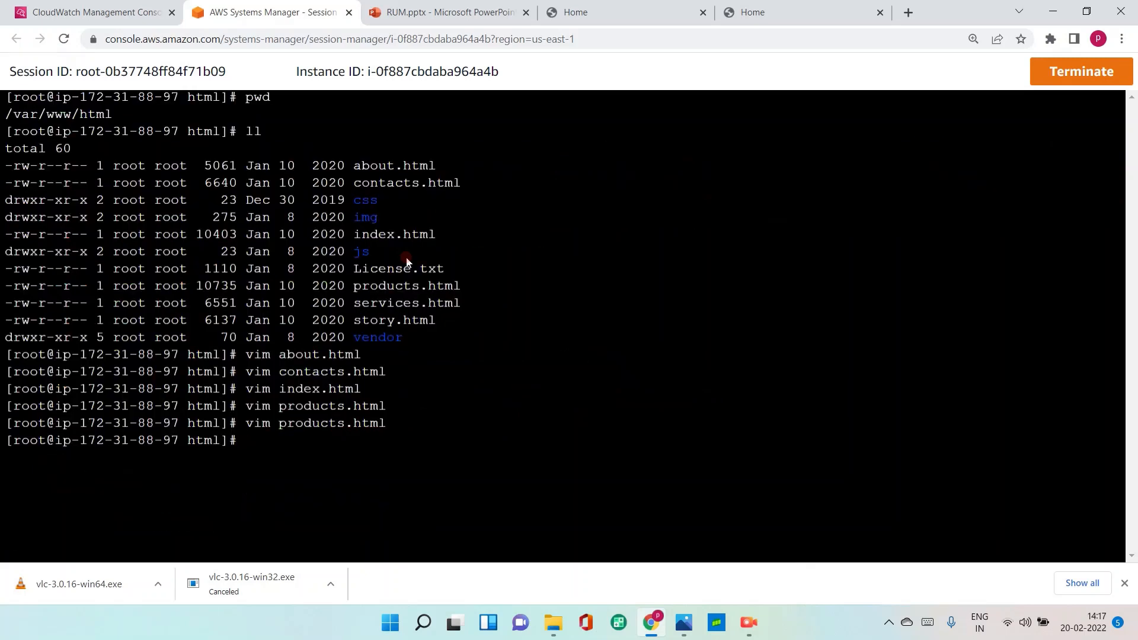
- Open services.html in vim and insert an empty line directly below its opening <head> tag
{"action": "type", "text": "vim se"}
{"action": "key", "text": "Tab"}
{"action": "key", "text": "Return"}
{"action": "key", "text": "Down"}
{"action": "key", "text": "Down"}
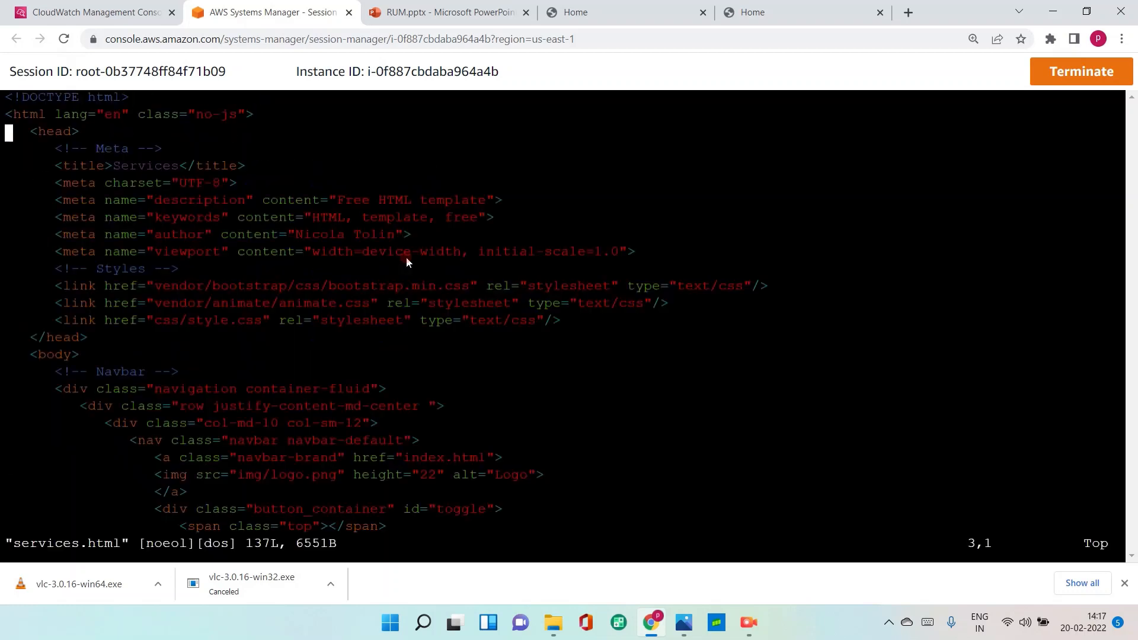
{"action": "key", "text": "Right"}
{"action": "key", "text": "Right"}
{"action": "key", "text": "Right"}
{"action": "key", "text": "Right"}
{"action": "key", "text": "Right"}
{"action": "key", "text": "Right"}
{"action": "key", "text": "Right"}
{"action": "key", "text": "Right"}
{"action": "key", "text": "a"}
{"action": "key", "text": "Return"}
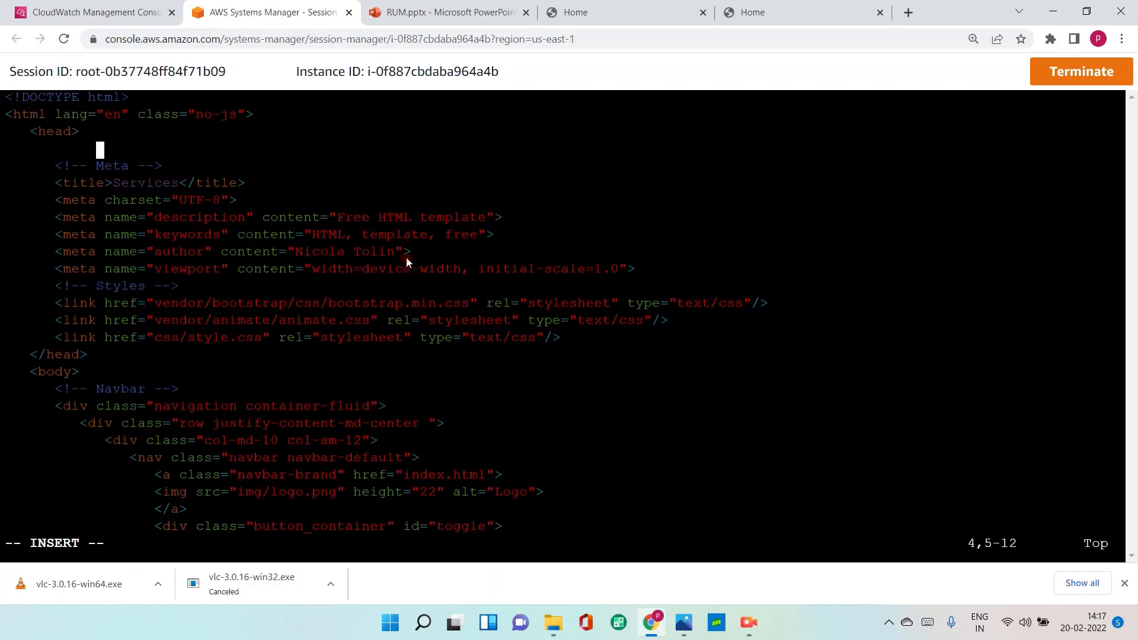
- Paste the copied RUM snippet on the empty line in services.html, and save and close the file with :wq!
{"action": "key", "text": "BackSpace"}
{"action": "right_click", "coordinate": [456, 205]}
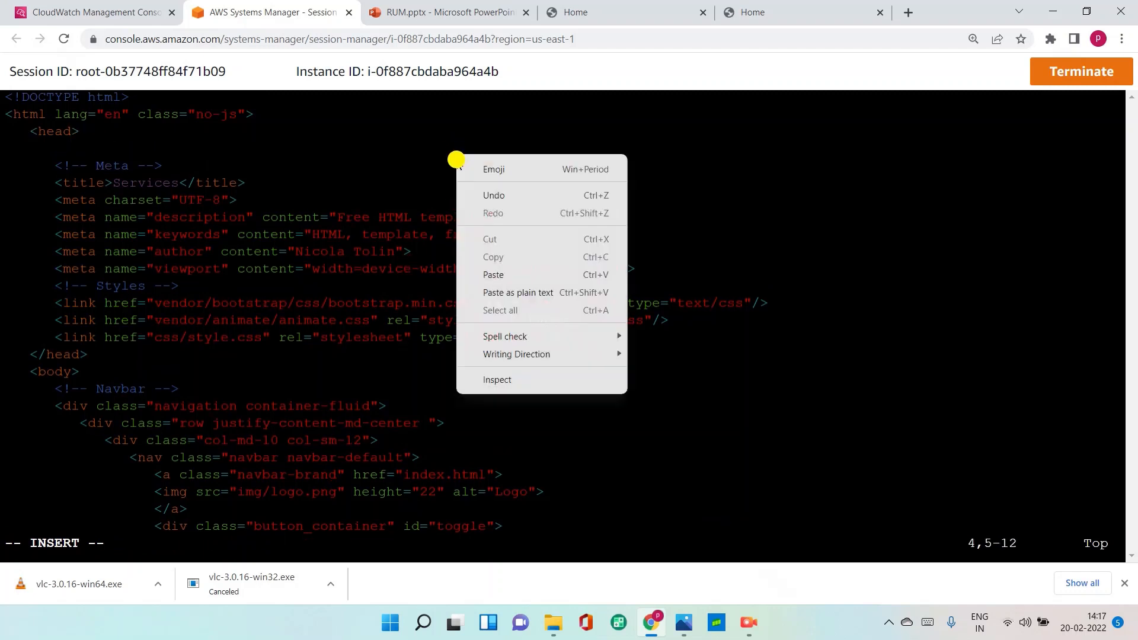
{"action": "left_click", "coordinate": [502, 274]}
{"action": "key", "text": "Escape"}
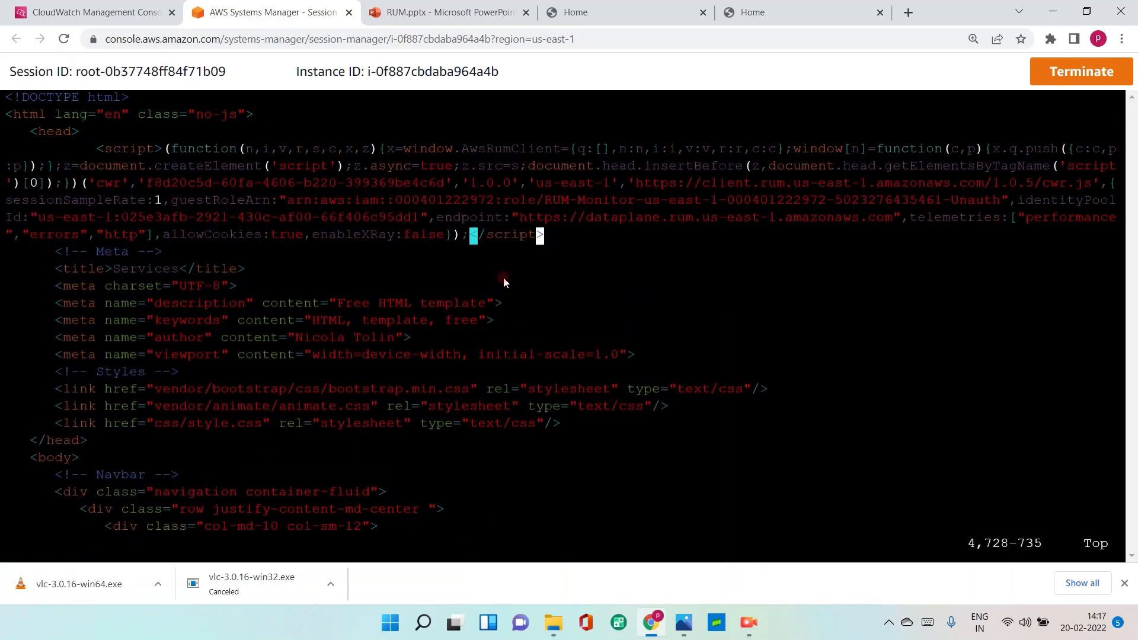
{"action": "type", "text": ":wq!"}
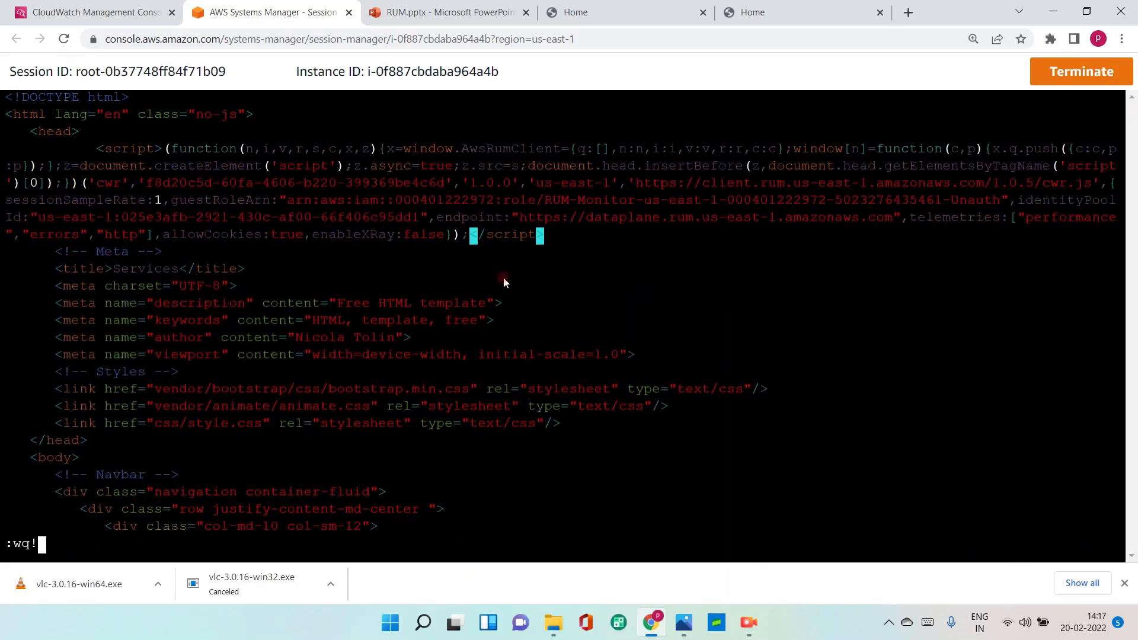
{"action": "key", "text": "Return"}
- Open story.html in vim and insert an empty line directly below its opening <head> tag
{"action": "type", "text": "vim "}
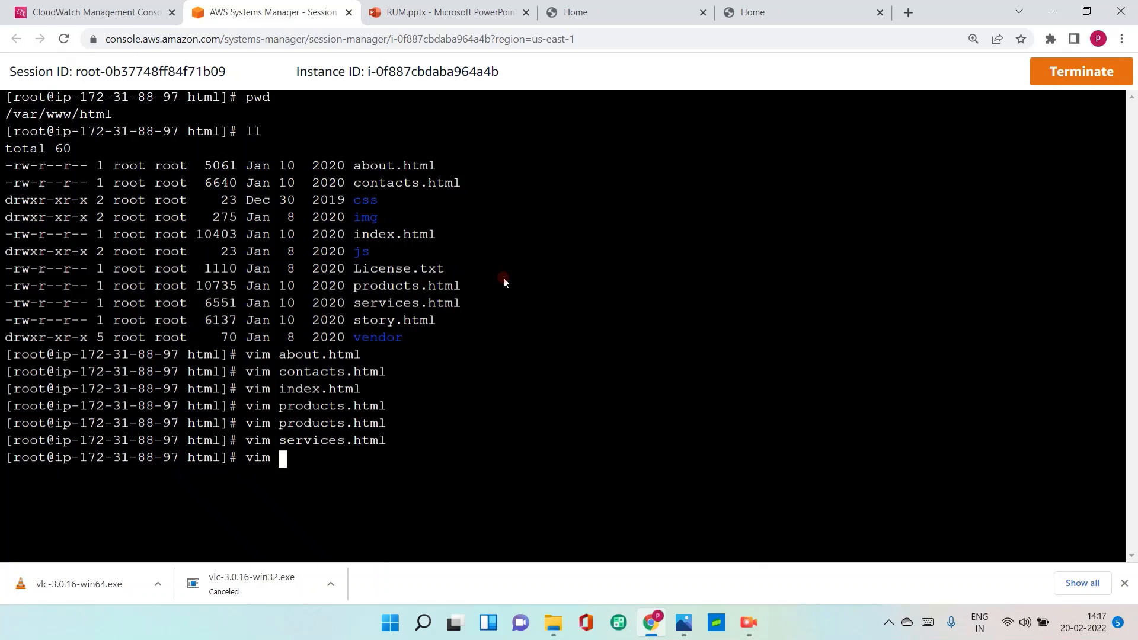
{"action": "type", "text": "st"}
{"action": "key", "text": "Tab"}
{"action": "key", "text": "Return"}
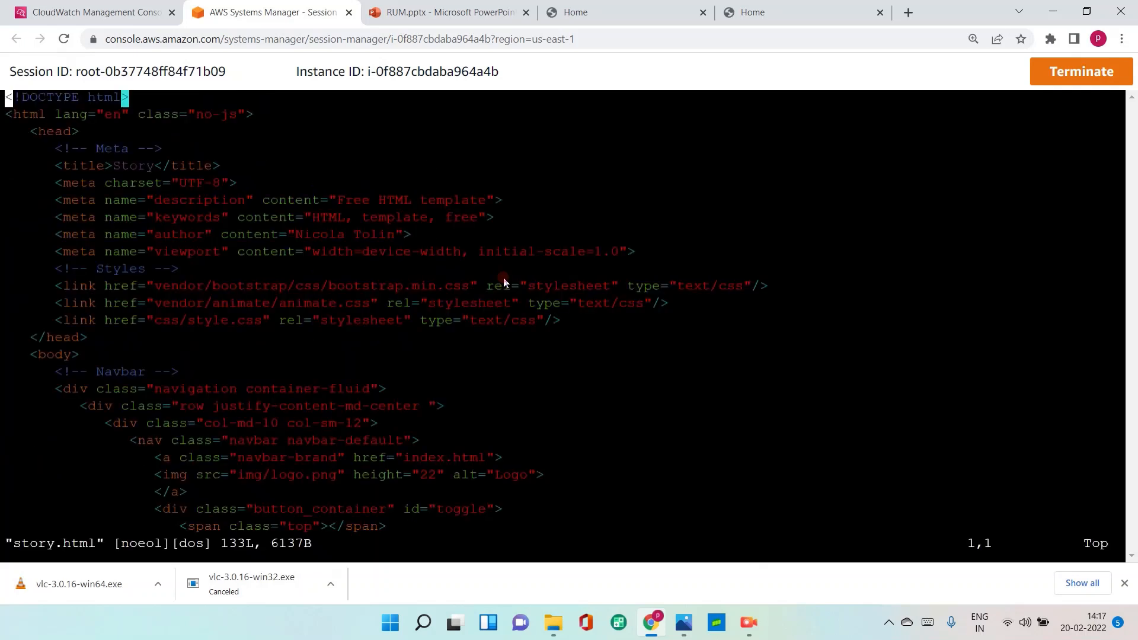
{"action": "key", "text": "i"}
{"action": "key", "text": "Down"}
{"action": "key", "text": "Down"}
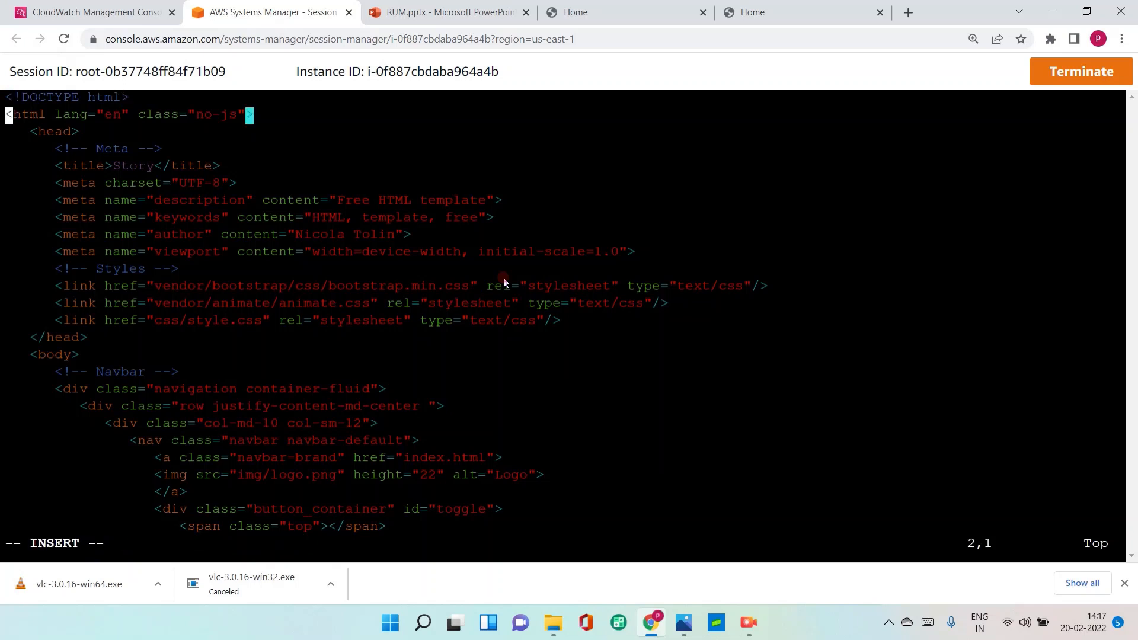
{"action": "key", "text": "Right"}
{"action": "key", "text": "Right"}
{"action": "key", "text": "Right"}
{"action": "key", "text": "Right"}
{"action": "key", "text": "Right"}
{"action": "key", "text": "Right"}
{"action": "key", "text": "Right"}
{"action": "key", "text": "Right"}
{"action": "key", "text": "Right"}
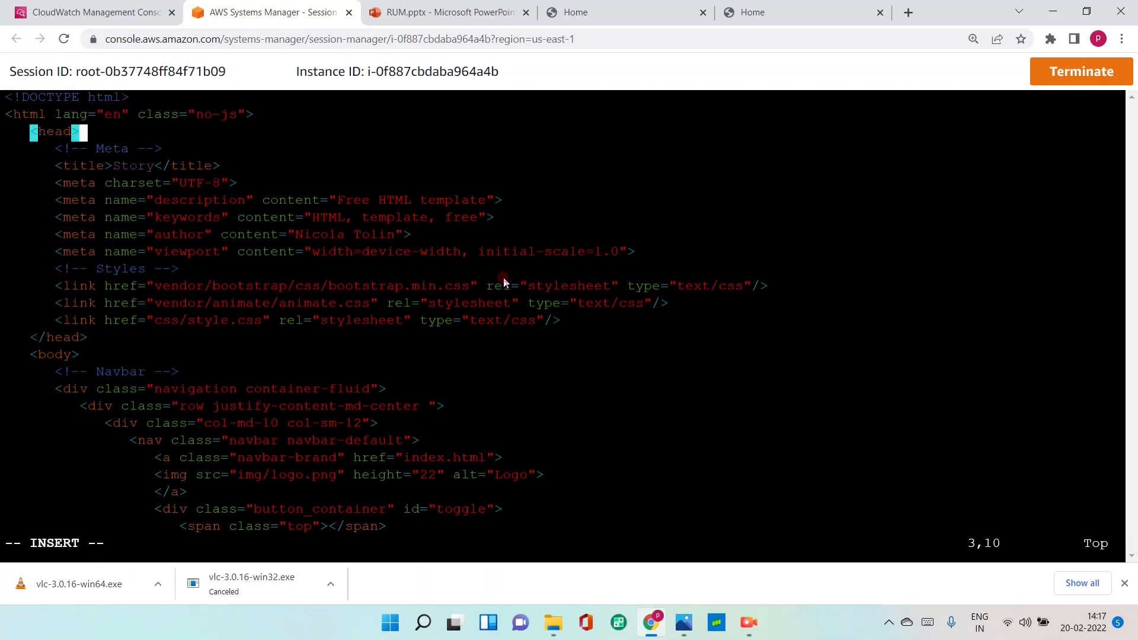
{"action": "key", "text": "Return"}
- Paste the copied RUM snippet on the empty line in story.html, and save and close the file with :wq!
{"action": "right_click", "coordinate": [778, 226]}
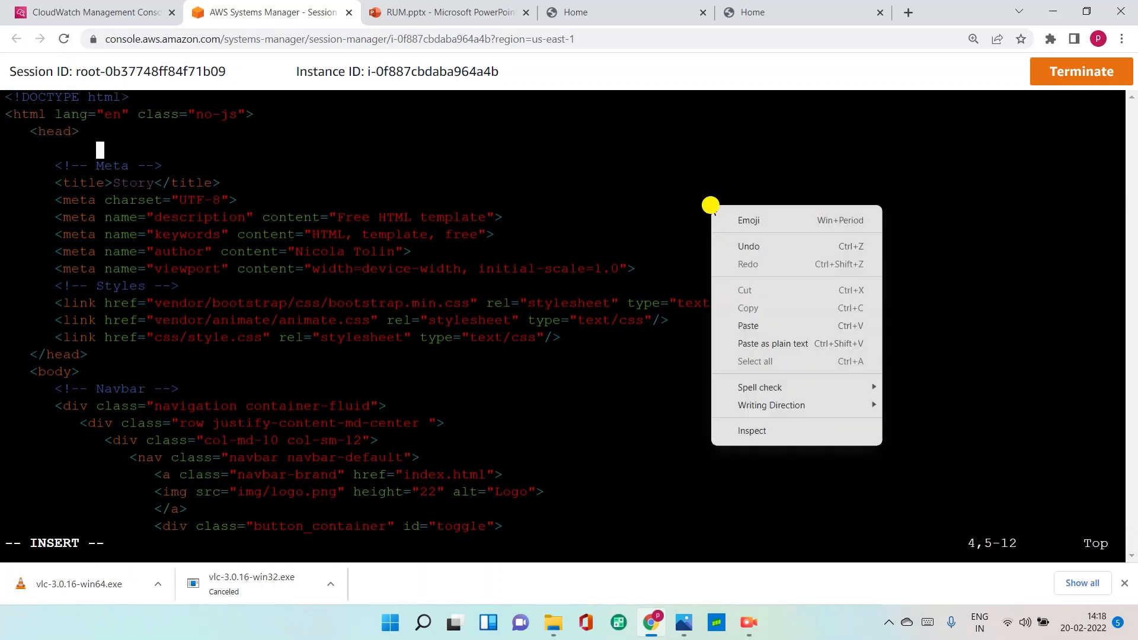
{"action": "left_click", "coordinate": [764, 325]}
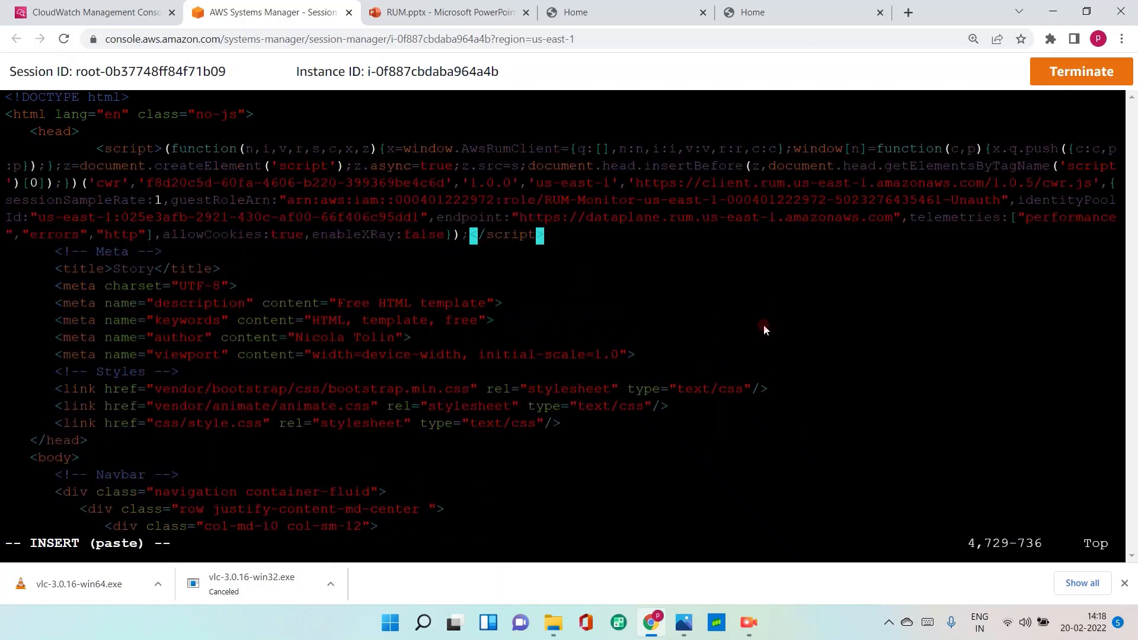
{"action": "key", "text": "Escape"}
{"action": "type", "text": ":wq!"}
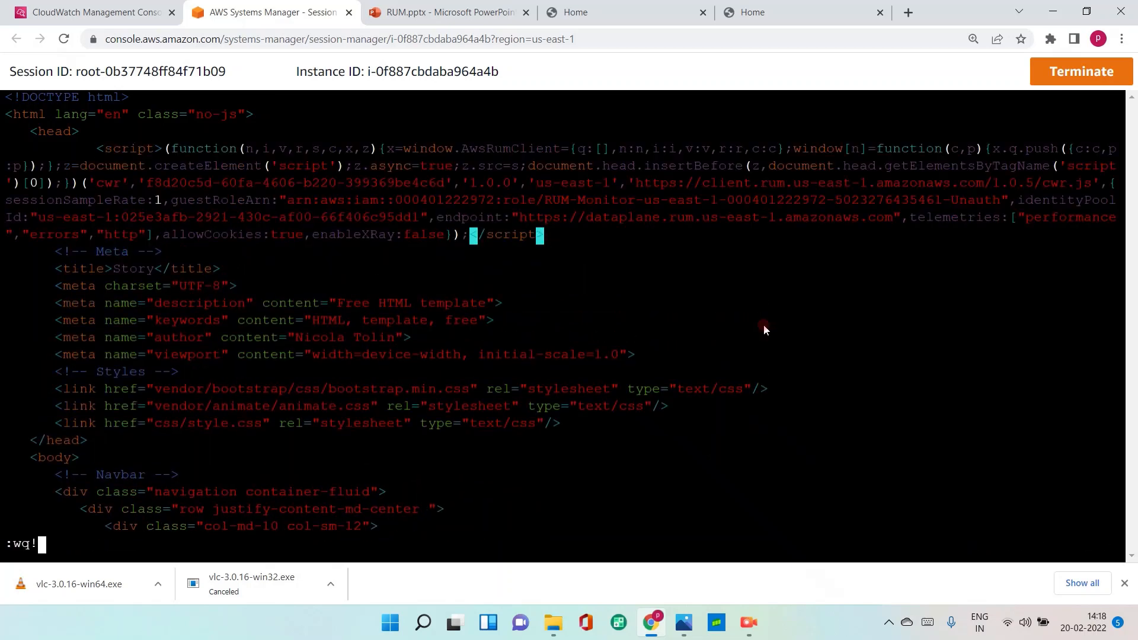
{"action": "key", "text": "Return"}
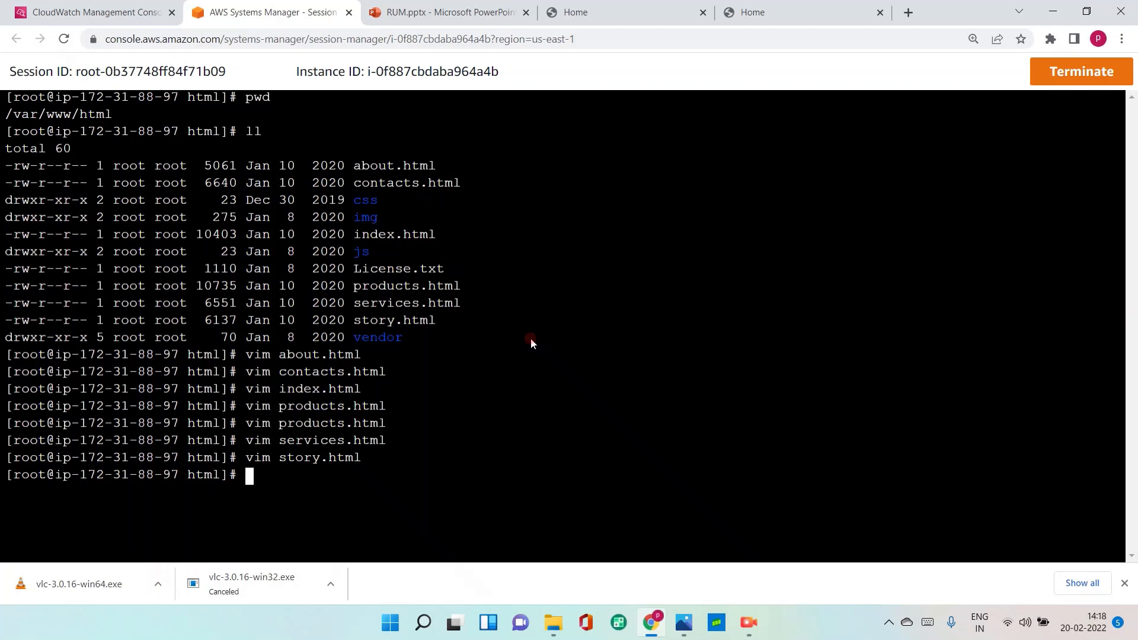
- Switch to the sample website's browser tab and reload its home page from the load balancer address
{"action": "left_click", "coordinate": [626, 13]}
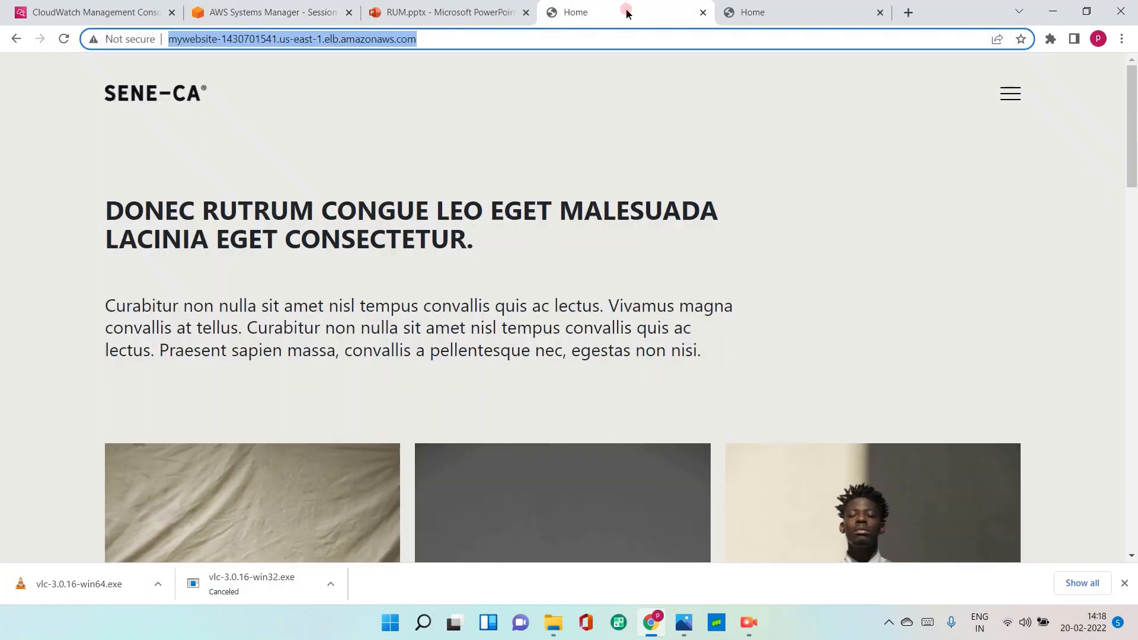
{"action": "left_click", "coordinate": [255, 94]}
{"action": "left_click", "coordinate": [422, 39]}
{"action": "key", "text": "Return"}
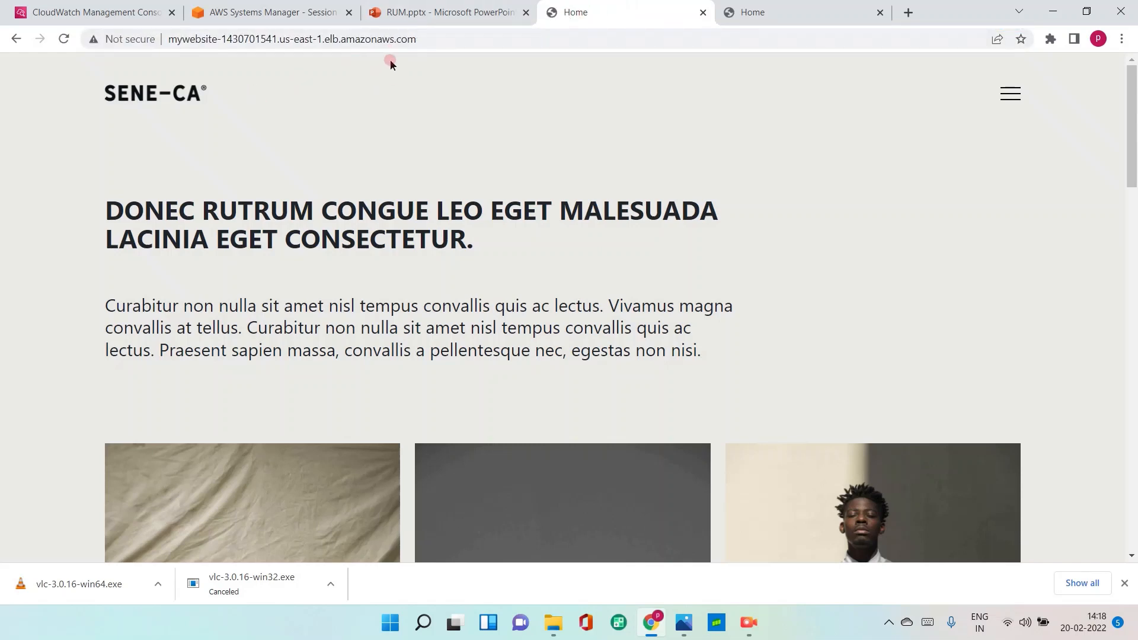
{"action": "scroll", "coordinate": [276, 142], "scroll_direction": "down", "scroll_amount": 2}
{"action": "scroll", "coordinate": [273, 142], "scroll_direction": "up", "scroll_amount": 2}
- Visit the website's About, Services, Story and Contacts pages one after another through its navigation
{"action": "left_click", "coordinate": [1010, 96]}
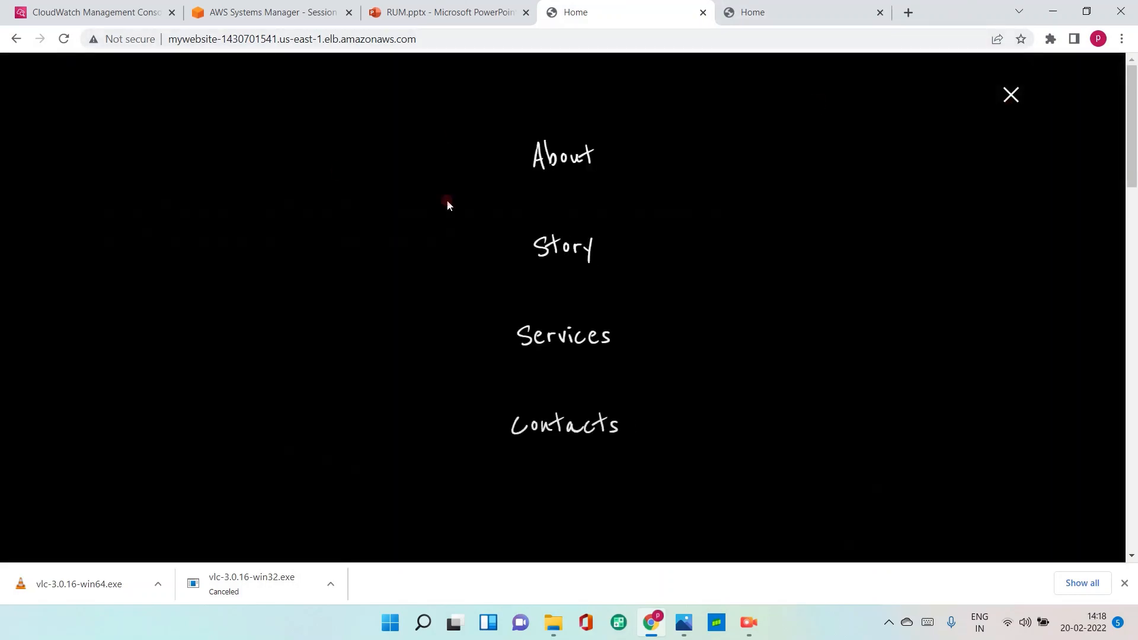
{"action": "left_click", "coordinate": [561, 161]}
{"action": "left_click", "coordinate": [1006, 97]}
{"action": "left_click", "coordinate": [566, 336]}
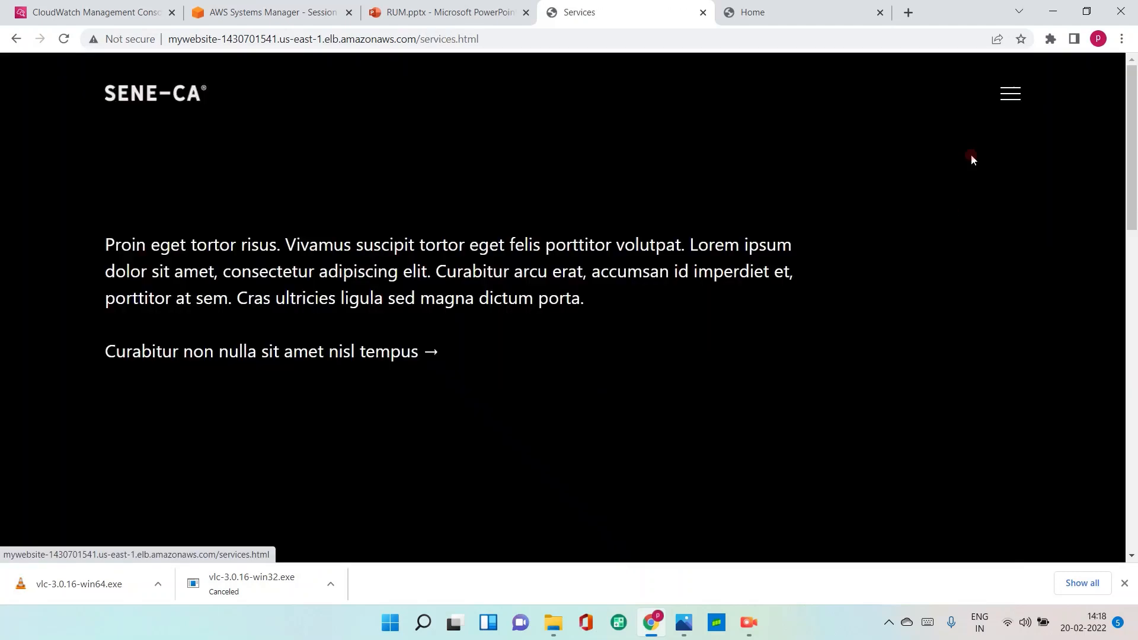
{"action": "left_click", "coordinate": [1008, 96]}
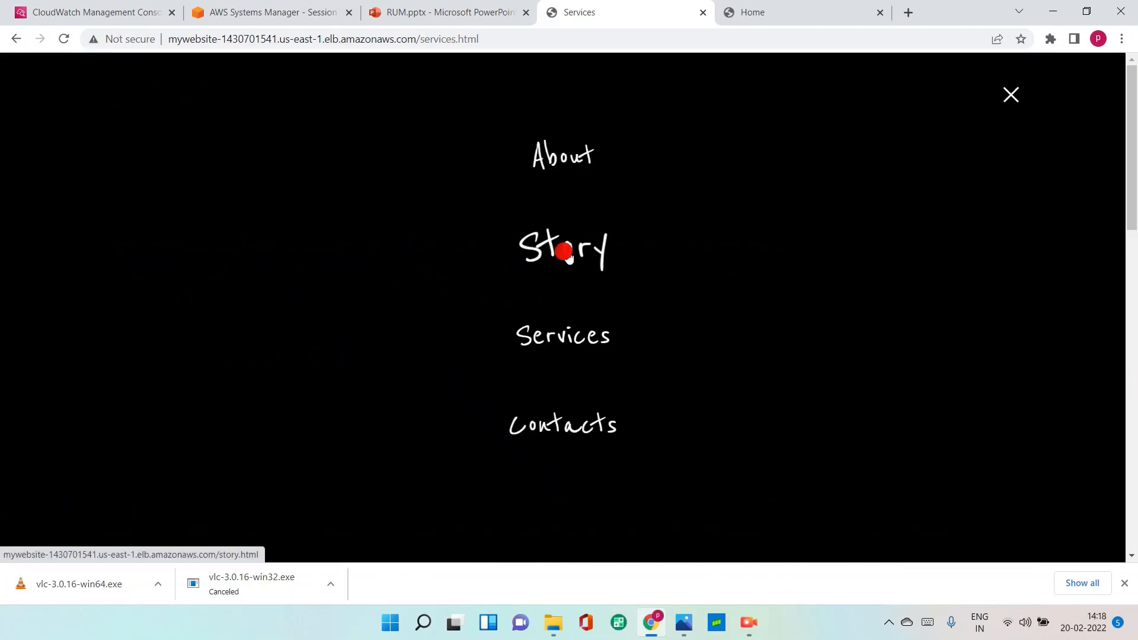
{"action": "left_click", "coordinate": [563, 246]}
{"action": "left_click", "coordinate": [1019, 98]}
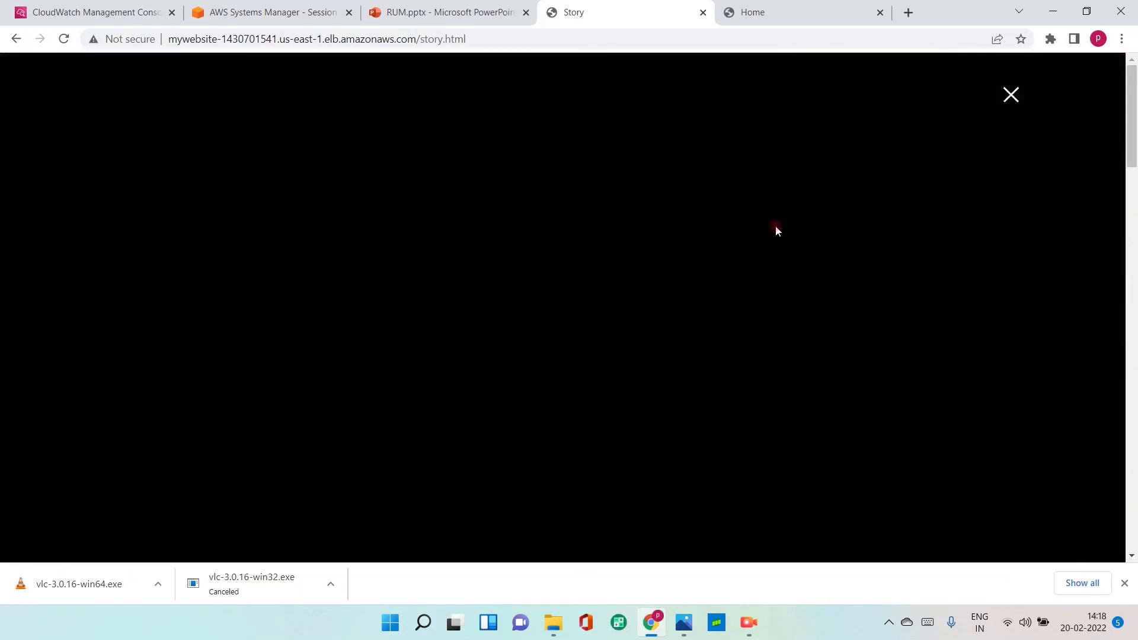
{"action": "left_click", "coordinate": [595, 417]}
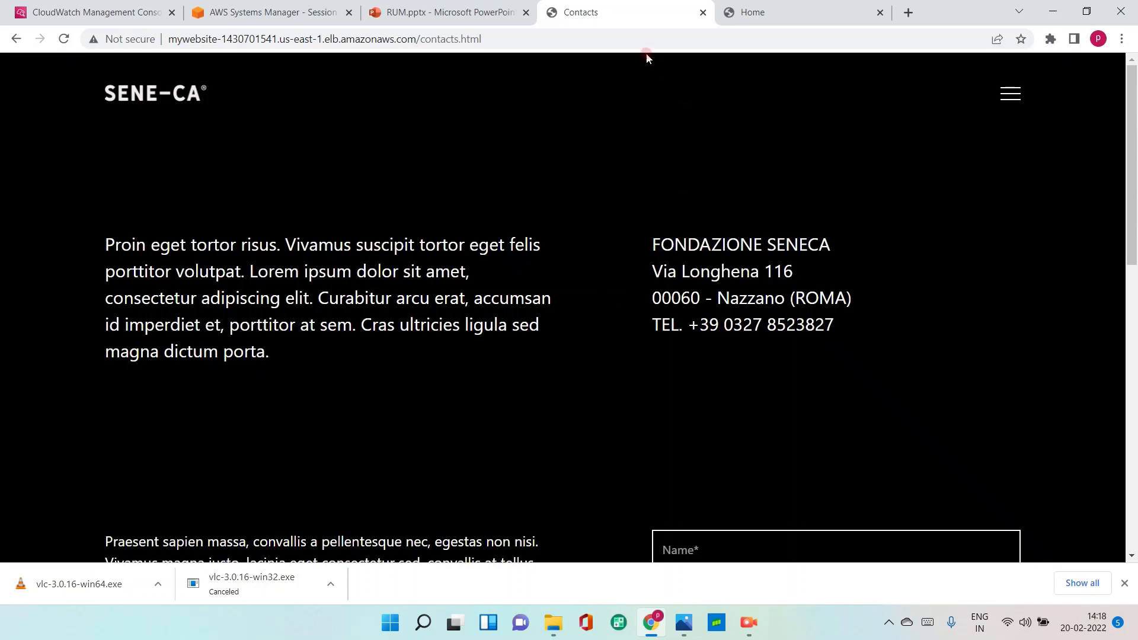
- Return to the CloudWatch console, search the AWS services for cognito and open Cognito
{"action": "left_click", "coordinate": [267, 11]}
{"action": "left_click", "coordinate": [94, 14]}
{"action": "left_click", "coordinate": [238, 70]}
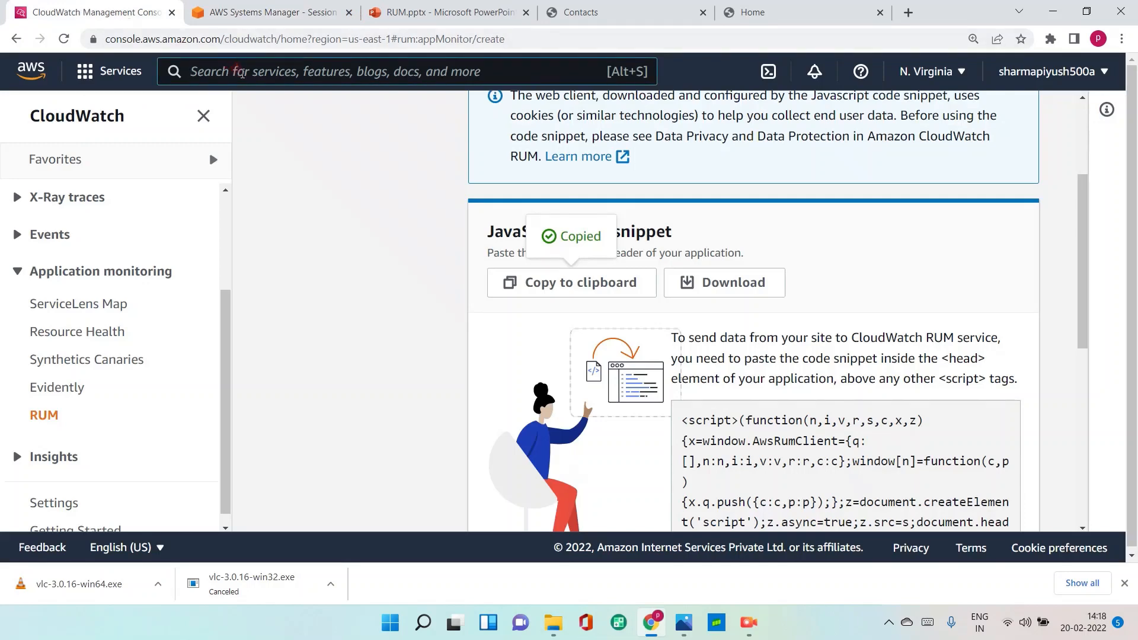
{"action": "type", "text": "co"}
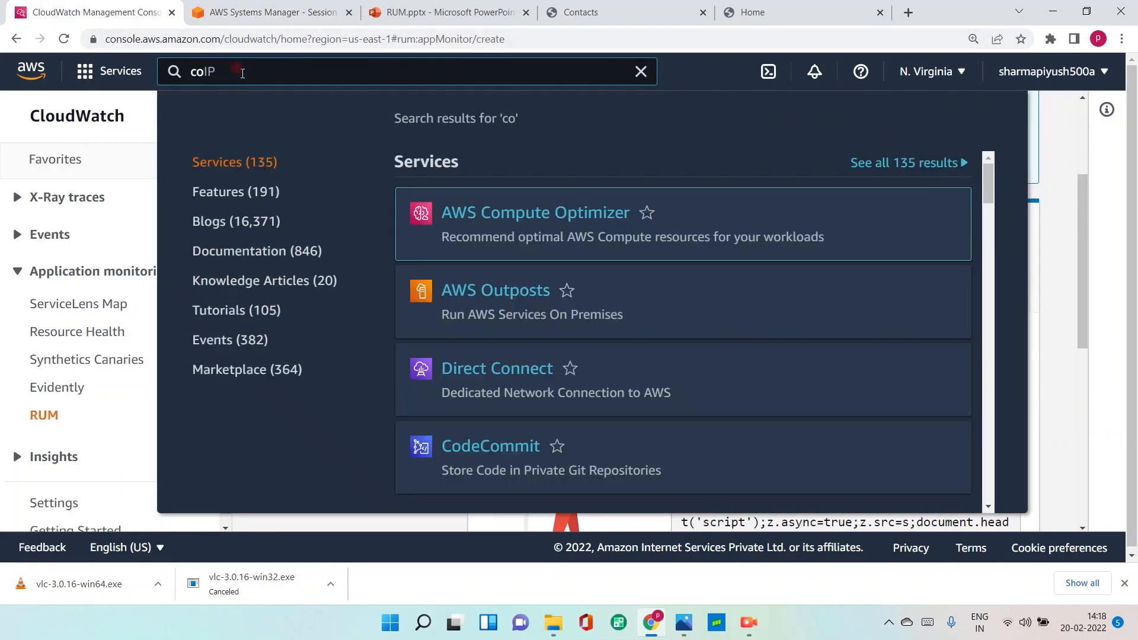
{"action": "type", "text": "gnito"}
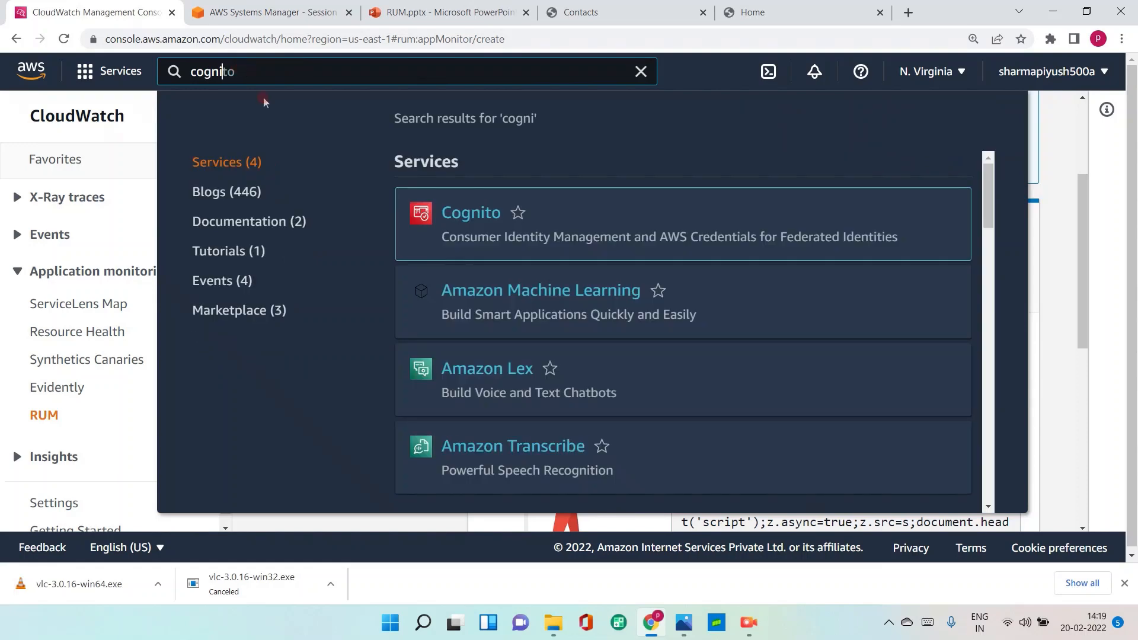
{"action": "left_click", "coordinate": [460, 213]}
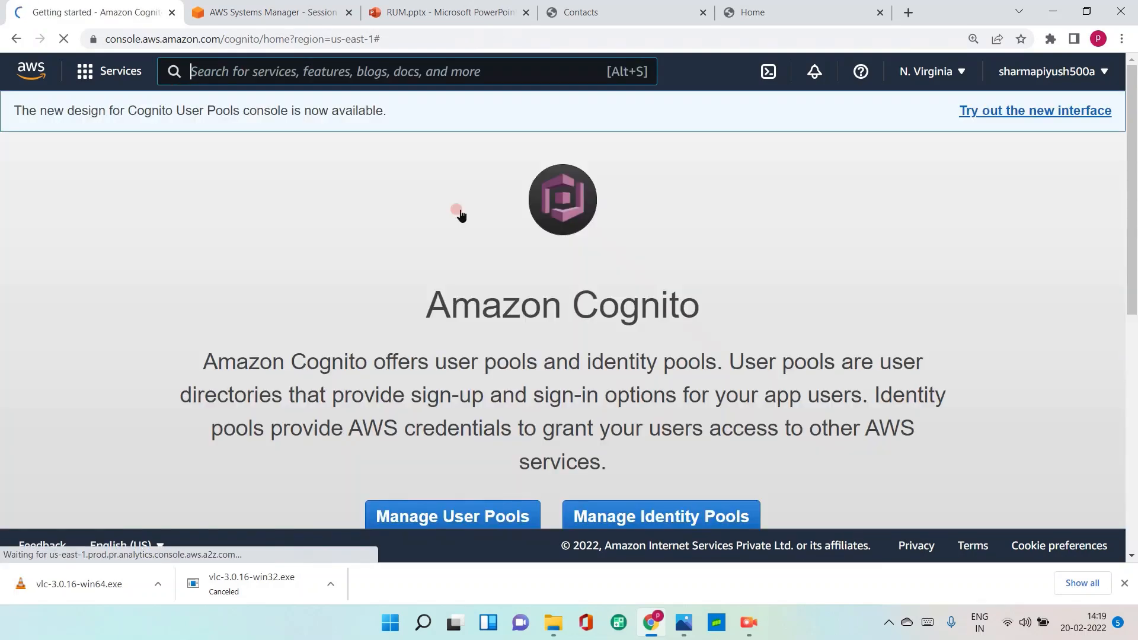
- Open Cognito's identity pools and examine the RUM-Monitor pool's identity count and activity chart
{"action": "scroll", "coordinate": [402, 178], "scroll_direction": "down", "scroll_amount": 5}
{"action": "scroll", "coordinate": [403, 181], "scroll_direction": "down", "scroll_amount": 4}
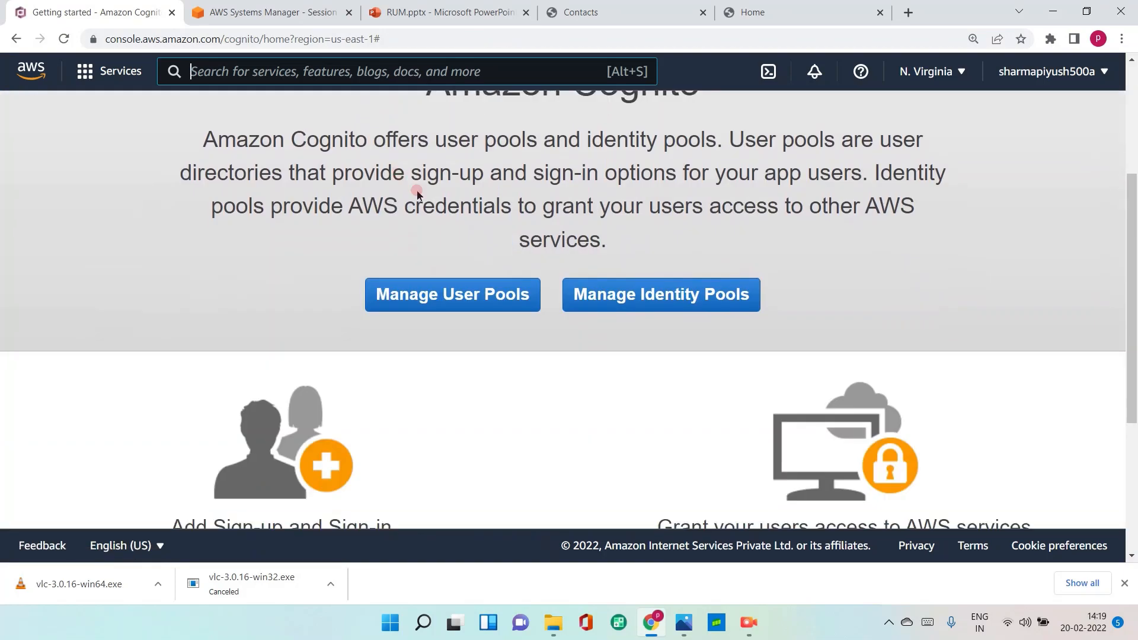
{"action": "left_click", "coordinate": [664, 313]}
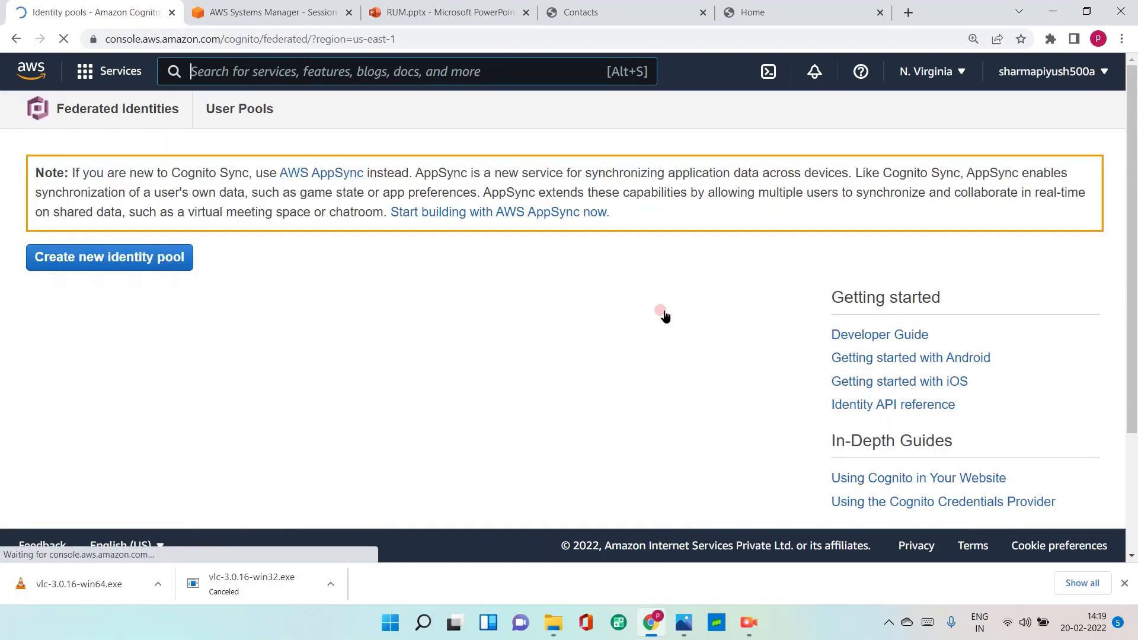
{"action": "scroll", "coordinate": [332, 271], "scroll_direction": "down", "scroll_amount": 3}
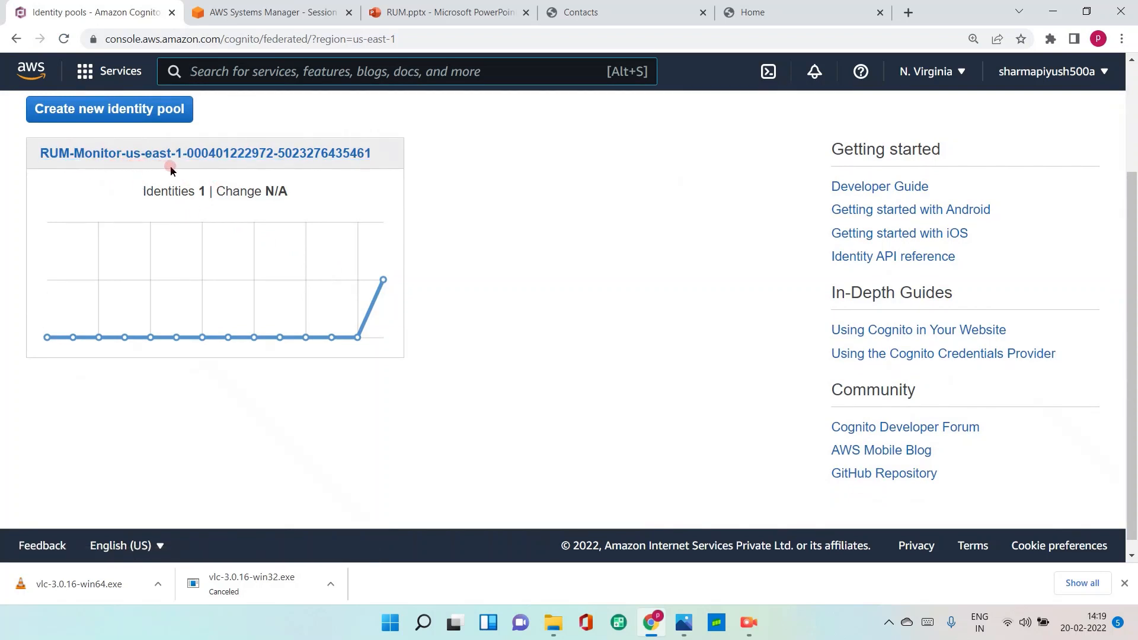
{"action": "scroll", "coordinate": [163, 169], "scroll_direction": "up", "scroll_amount": 1}
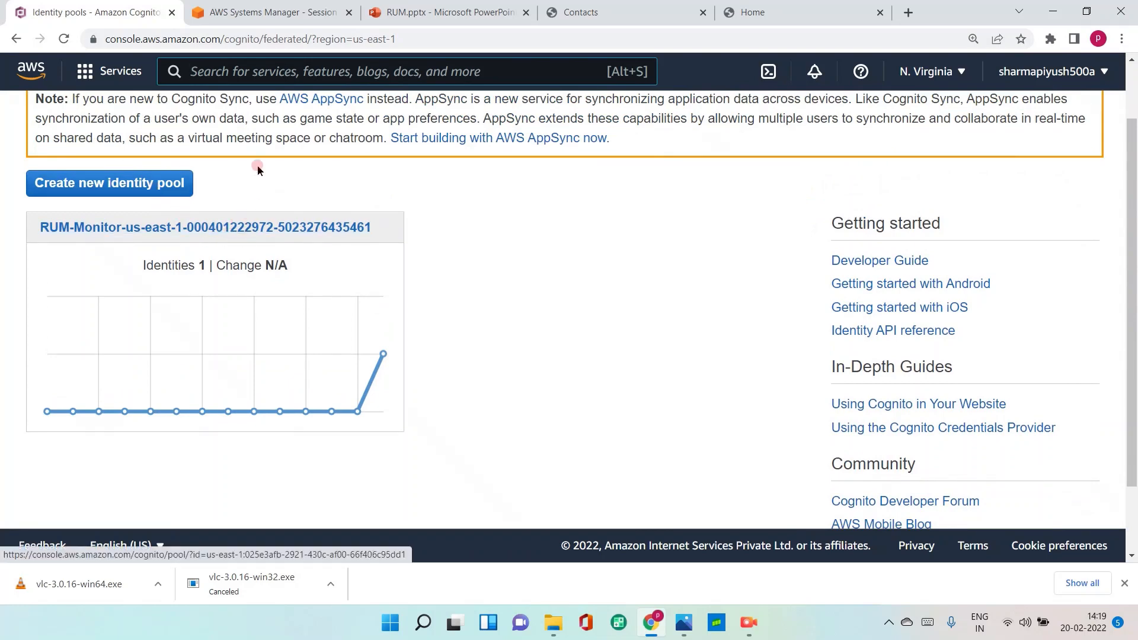
- Open the RUM-Monitor identity pool and examine its identity totals, authentication methods and total identities chart
{"action": "left_click", "coordinate": [169, 66]}
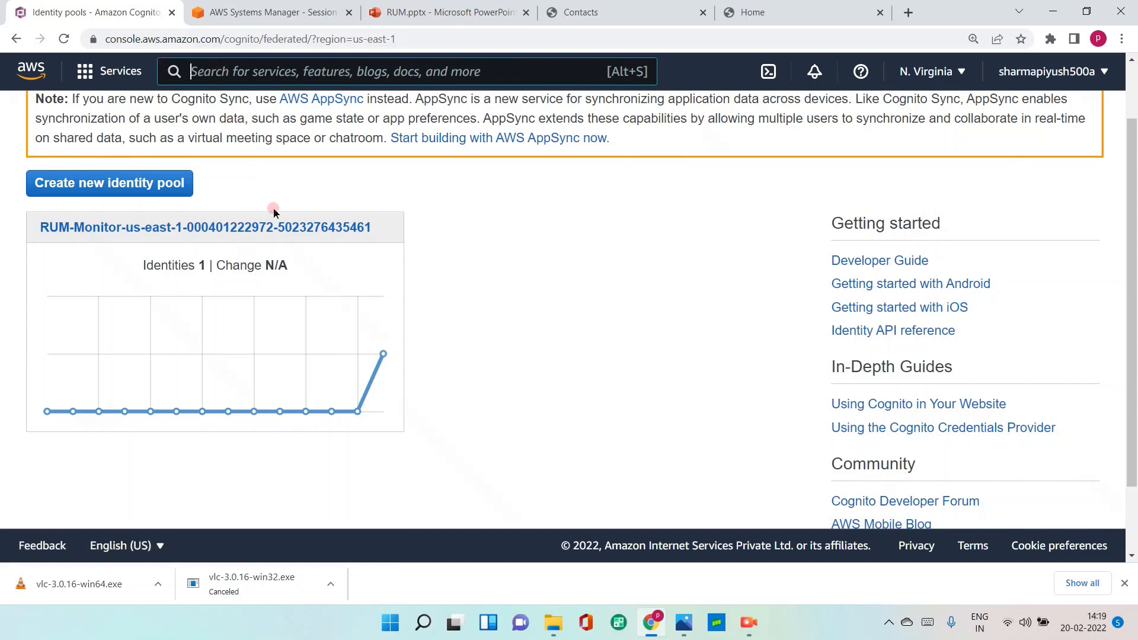
{"action": "scroll", "coordinate": [274, 212], "scroll_direction": "down", "scroll_amount": 2}
{"action": "scroll", "coordinate": [274, 211], "scroll_direction": "up", "scroll_amount": 3}
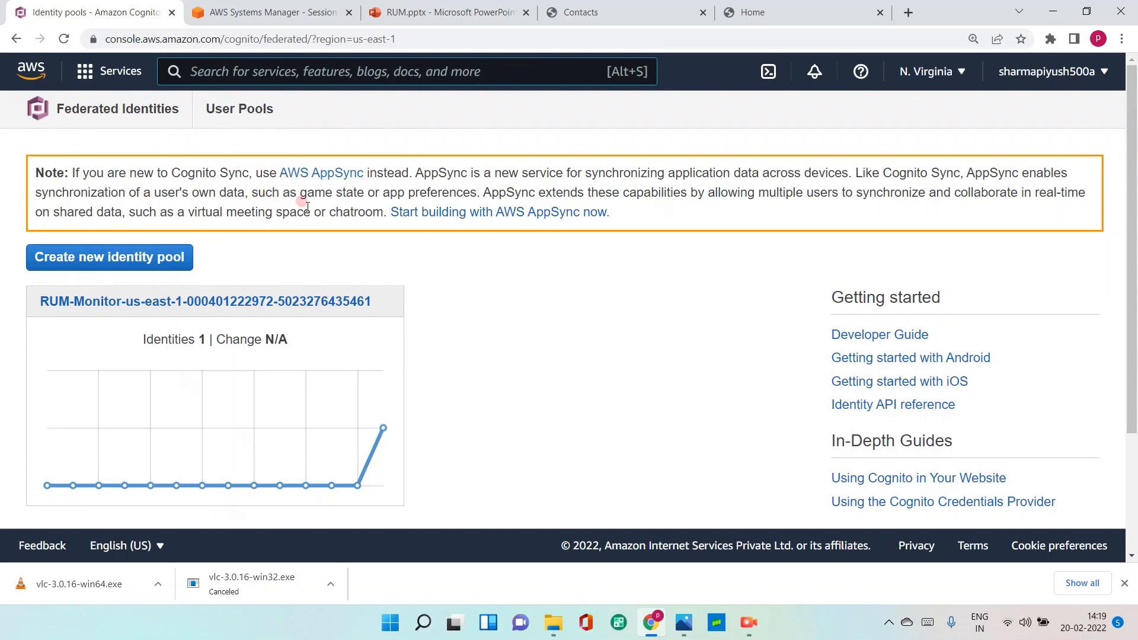
{"action": "scroll", "coordinate": [321, 260], "scroll_direction": "down", "scroll_amount": 3}
{"action": "scroll", "coordinate": [320, 262], "scroll_direction": "up", "scroll_amount": 3}
{"action": "left_click", "coordinate": [317, 288]}
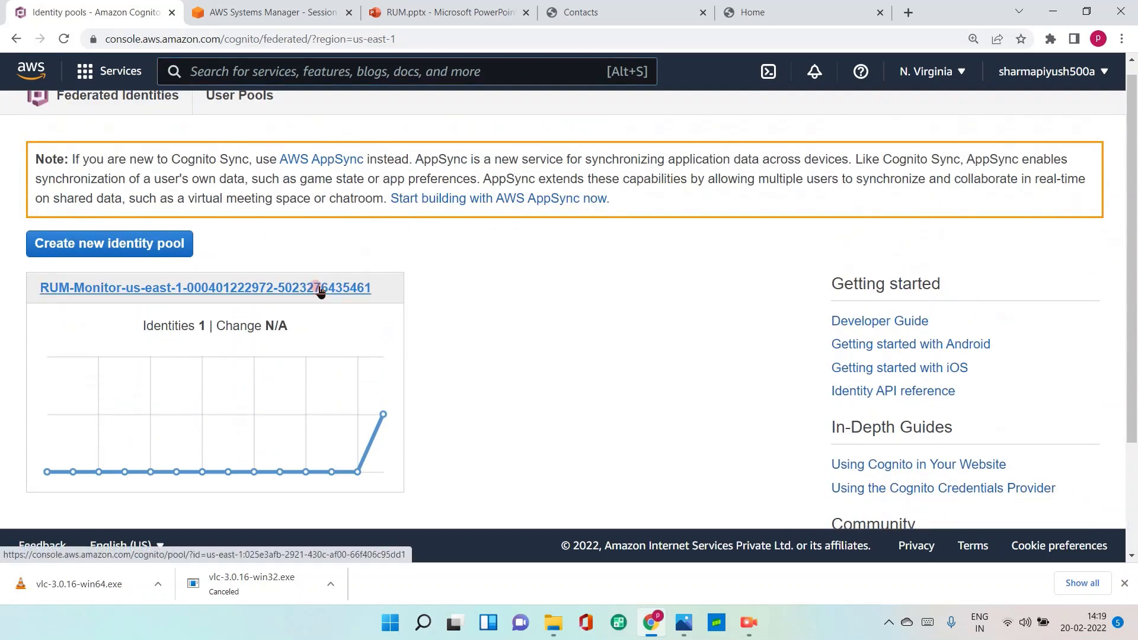
{"action": "scroll", "coordinate": [319, 291], "scroll_direction": "down", "scroll_amount": 3}
{"action": "scroll", "coordinate": [319, 291], "scroll_direction": "up", "scroll_amount": 3}
{"action": "left_click", "coordinate": [299, 288]}
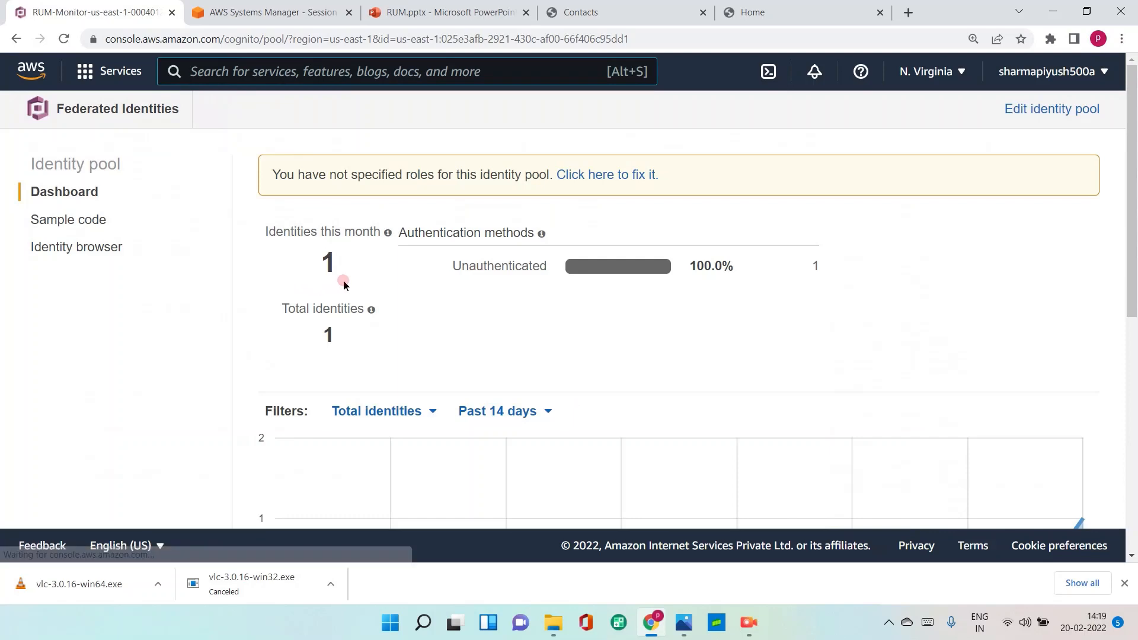
{"action": "scroll", "coordinate": [378, 281], "scroll_direction": "down", "scroll_amount": 5}
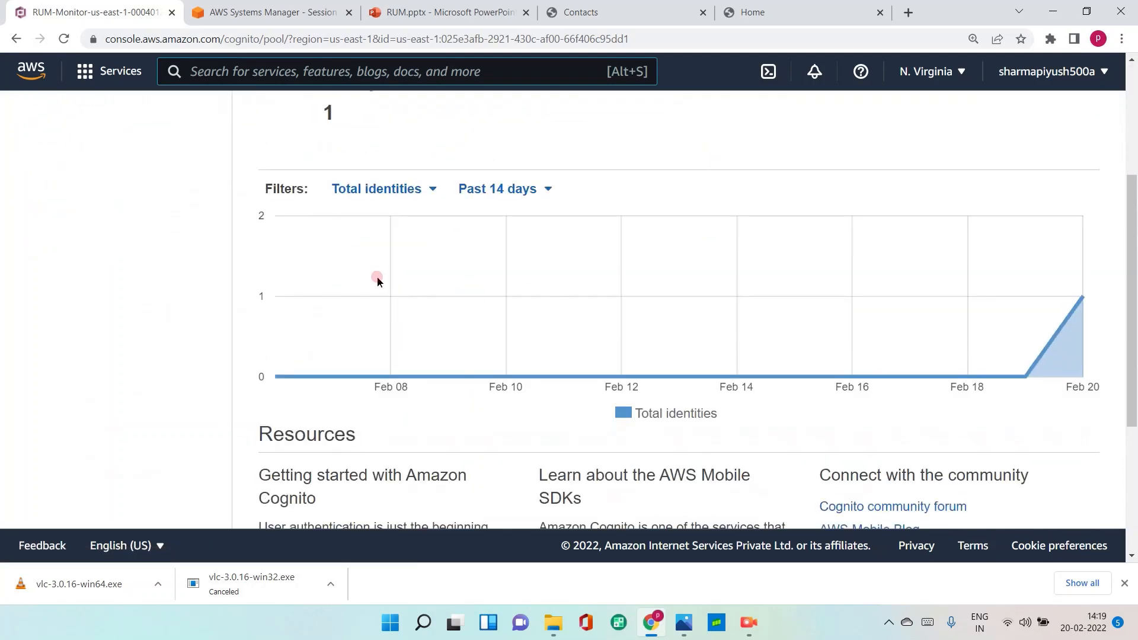
{"action": "scroll", "coordinate": [377, 279], "scroll_direction": "up", "scroll_amount": 5}
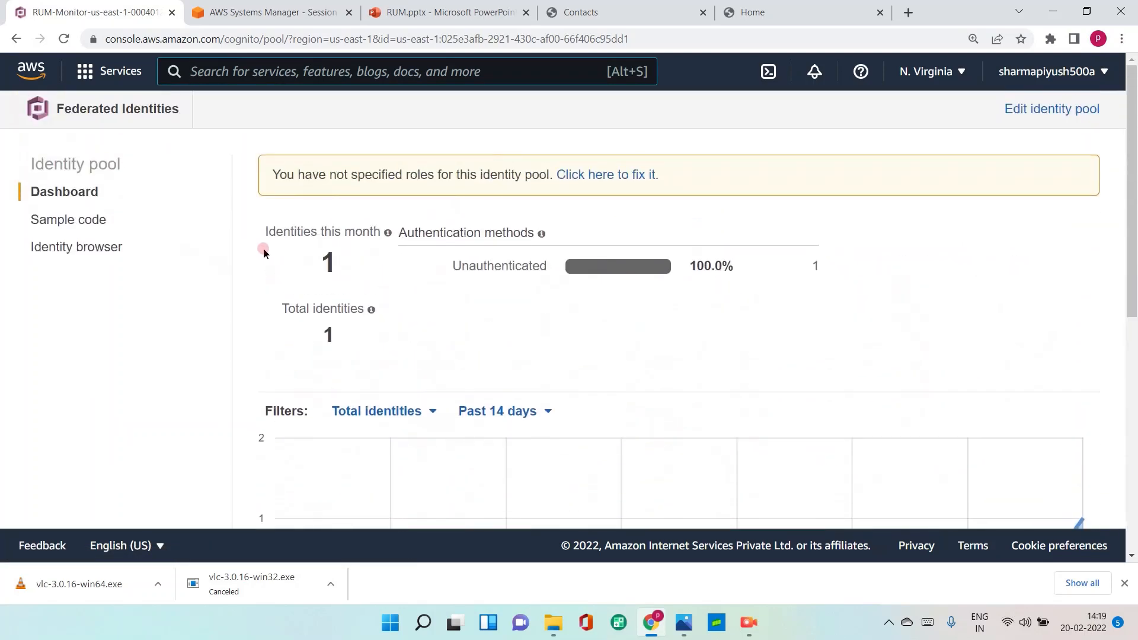
- Open the identity pool's edit page and review its name, pool ID and assigned unauthenticated role
{"action": "left_click", "coordinate": [1052, 107]}
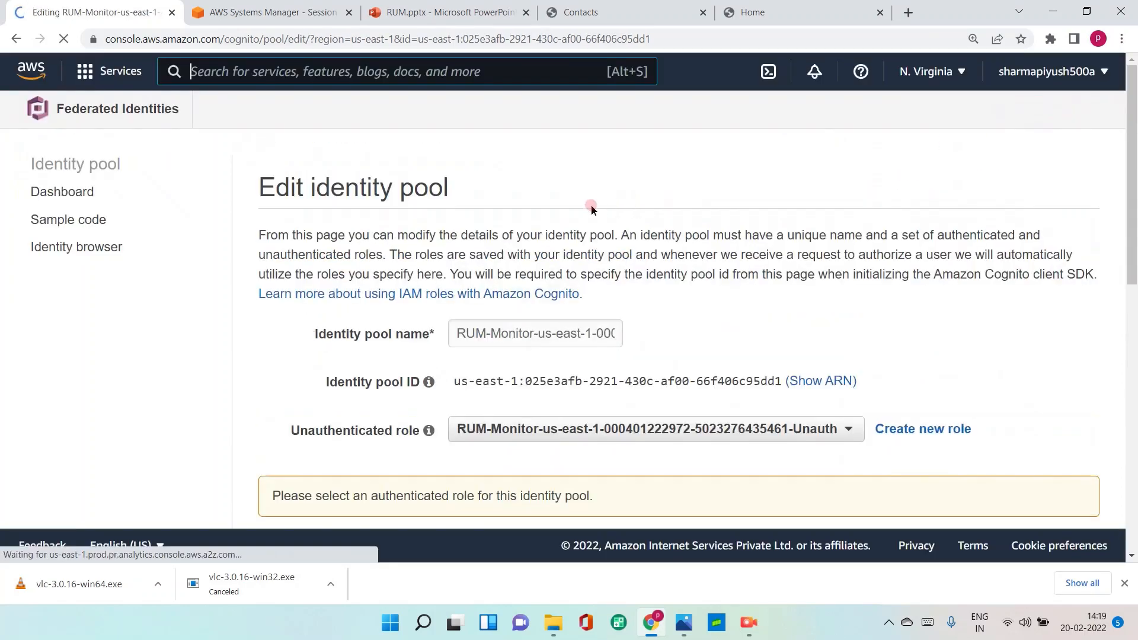
{"action": "scroll", "coordinate": [467, 342], "scroll_direction": "down", "scroll_amount": 1}
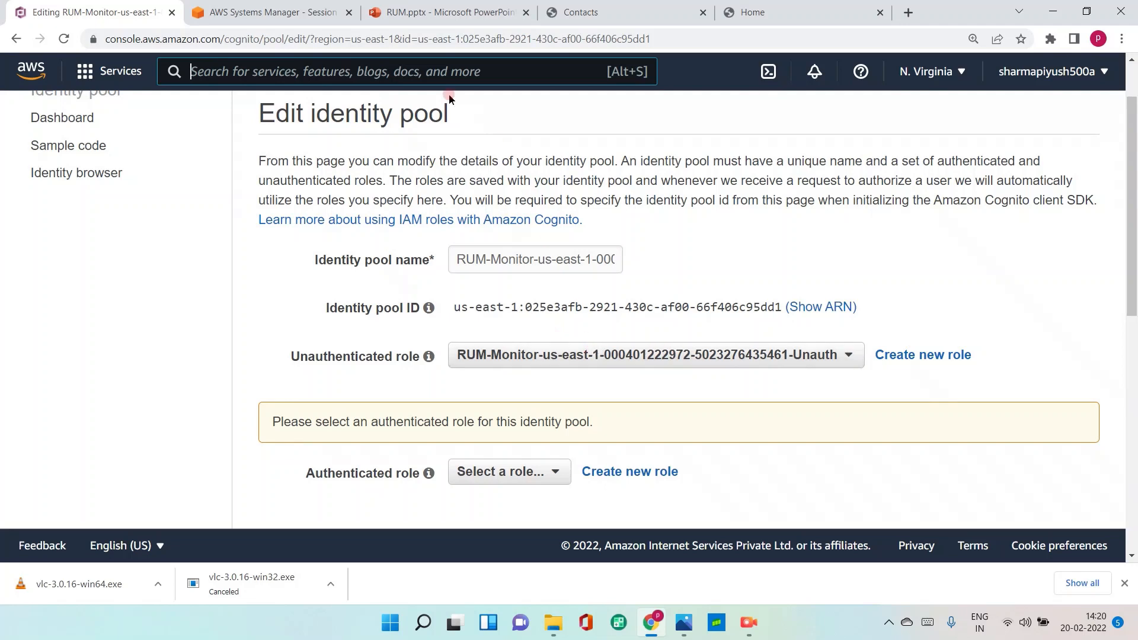
{"action": "scroll", "coordinate": [704, 155], "scroll_direction": "up", "scroll_amount": 1}
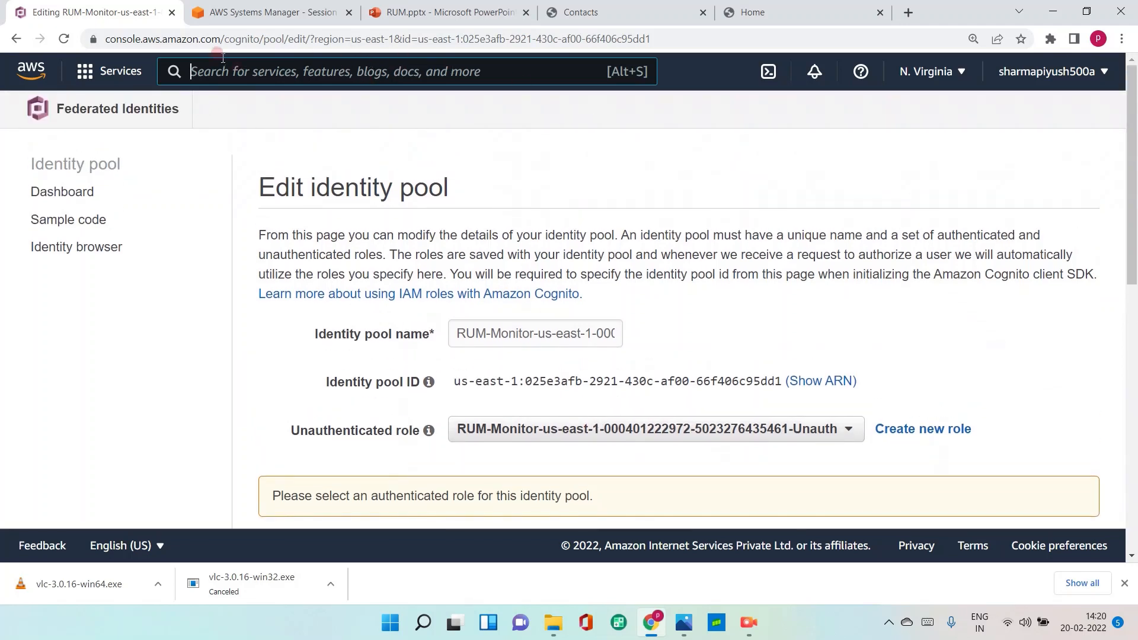
- Search the AWS services for iam, open IAM and show its list of roles
{"action": "type", "text": "iam"}
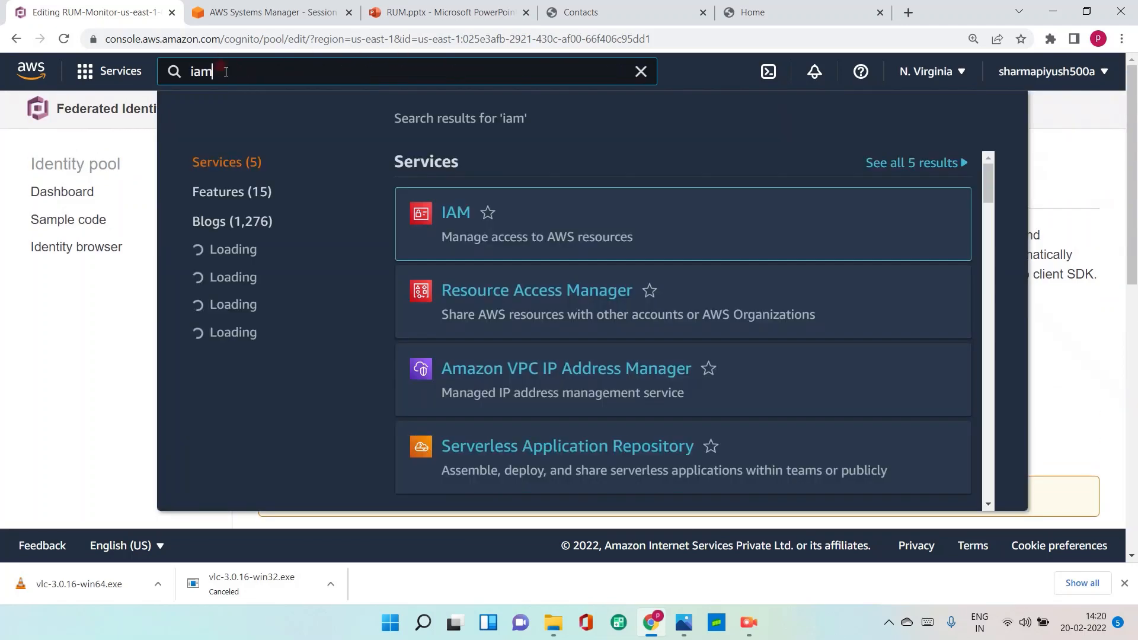
{"action": "left_click", "coordinate": [450, 215]}
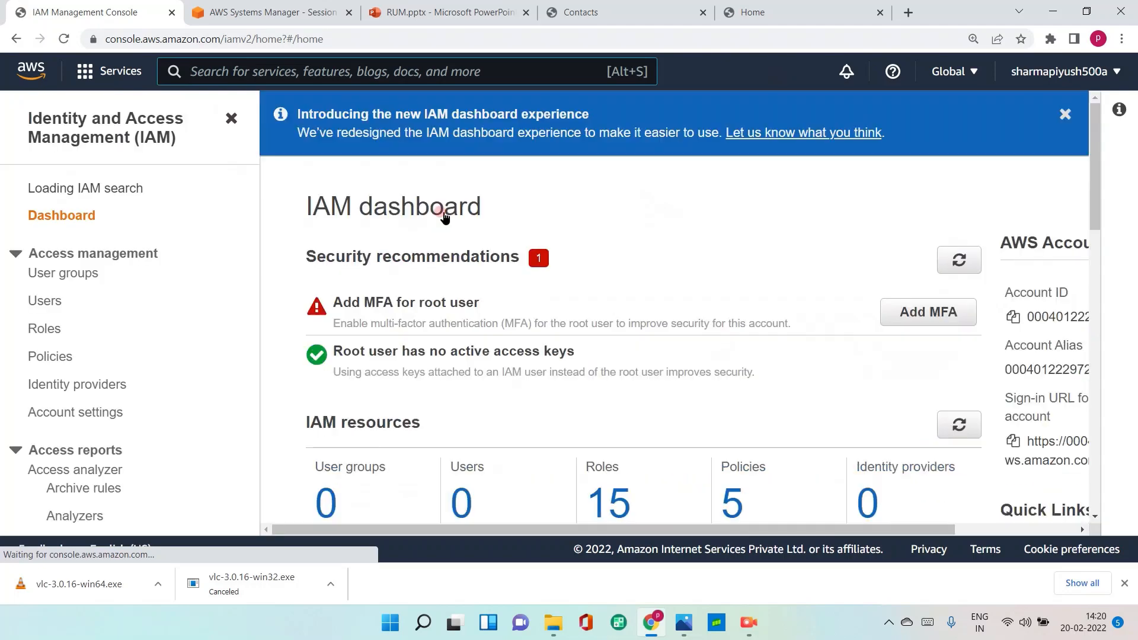
{"action": "left_click", "coordinate": [46, 331]}
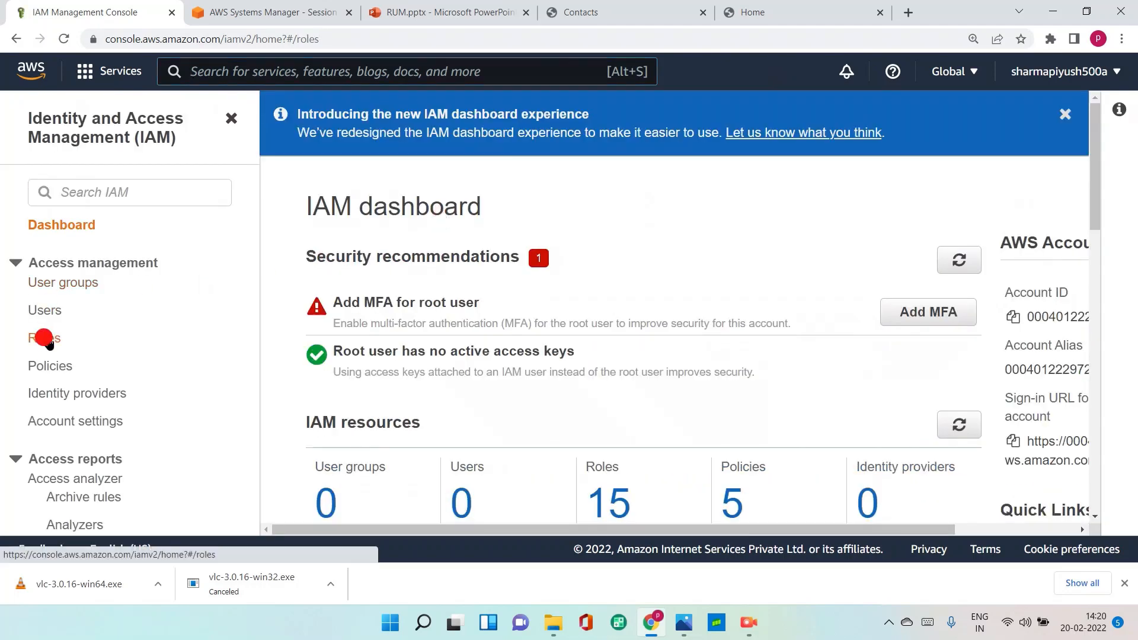
- Filter the IAM roles by "ru" and open the RUM-Monitor role ending in Unauth
{"action": "left_click", "coordinate": [382, 333]}
{"action": "type", "text": "ru"}
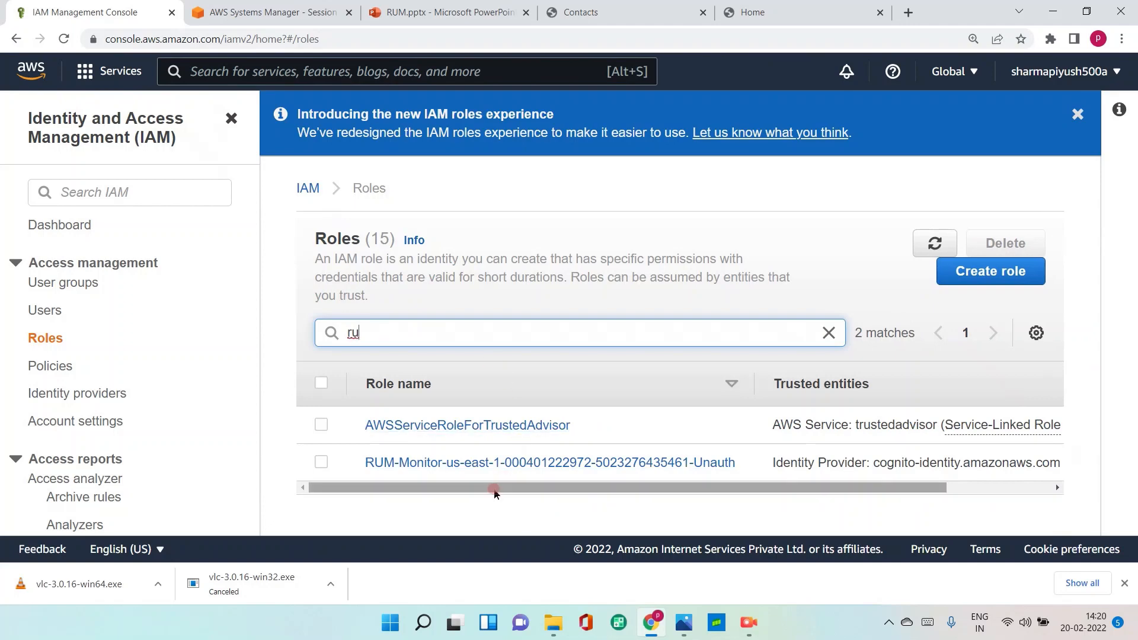
{"action": "left_click", "coordinate": [477, 462]}
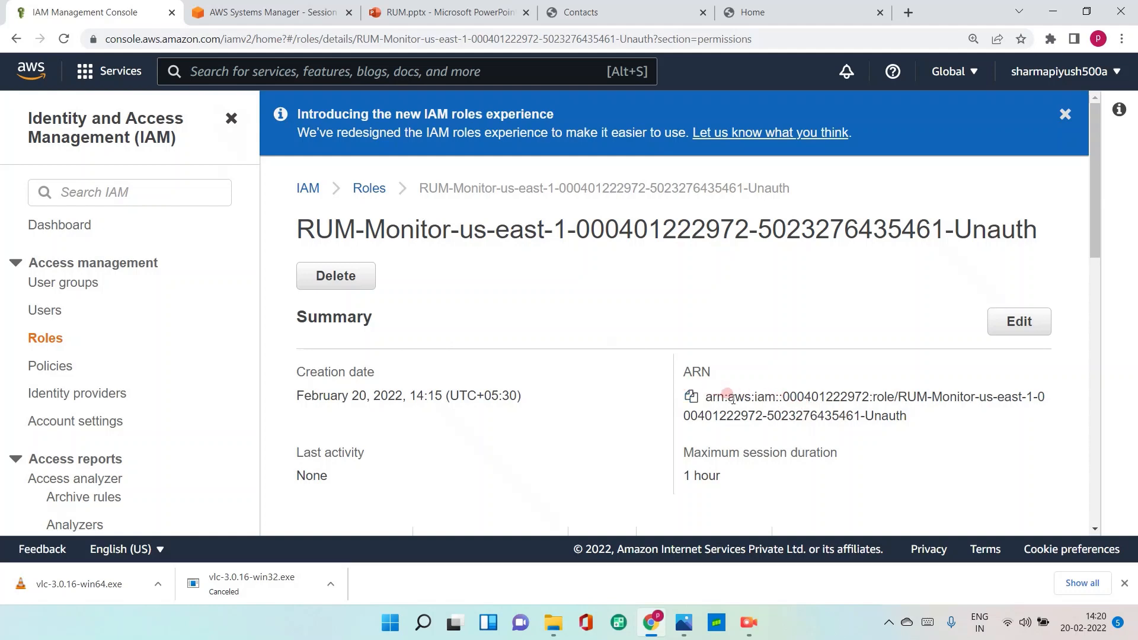
- Review the role's attached permissions policies and open the RUMPutBatchMetrics policy
{"action": "scroll", "coordinate": [734, 402], "scroll_direction": "down", "scroll_amount": 3}
{"action": "scroll", "coordinate": [719, 399], "scroll_direction": "down", "scroll_amount": 4}
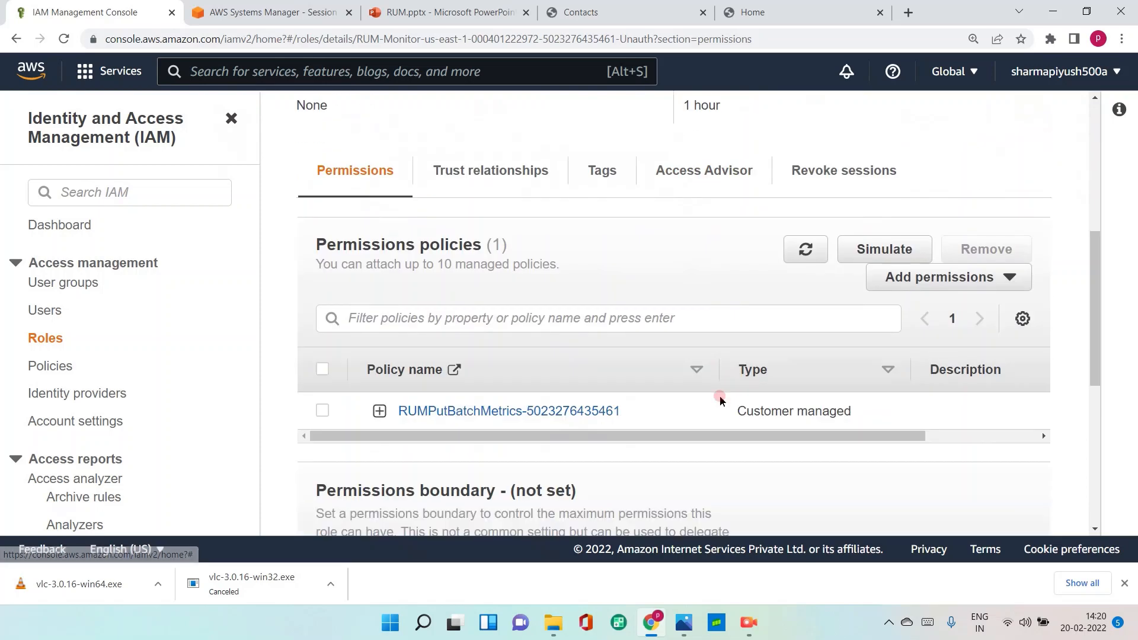
{"action": "left_click", "coordinate": [511, 415]}
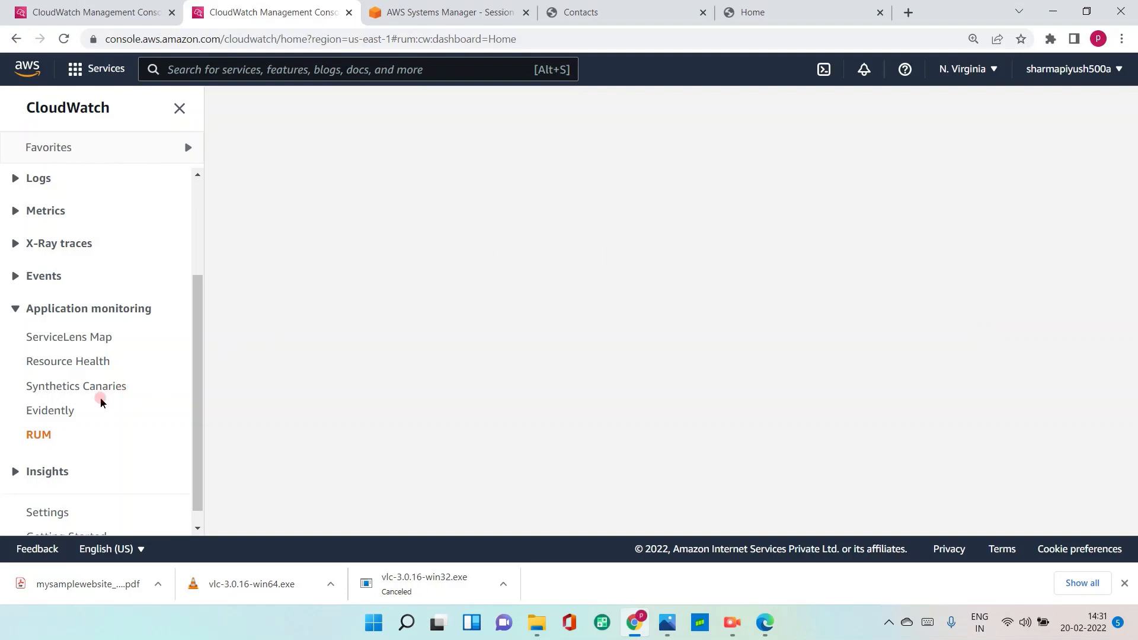
- Open CloudWatch RUM and examine mysamplewebsite's overview: page loads, Apdex for India on the country map, errors and sessions
{"action": "left_click", "coordinate": [46, 435]}
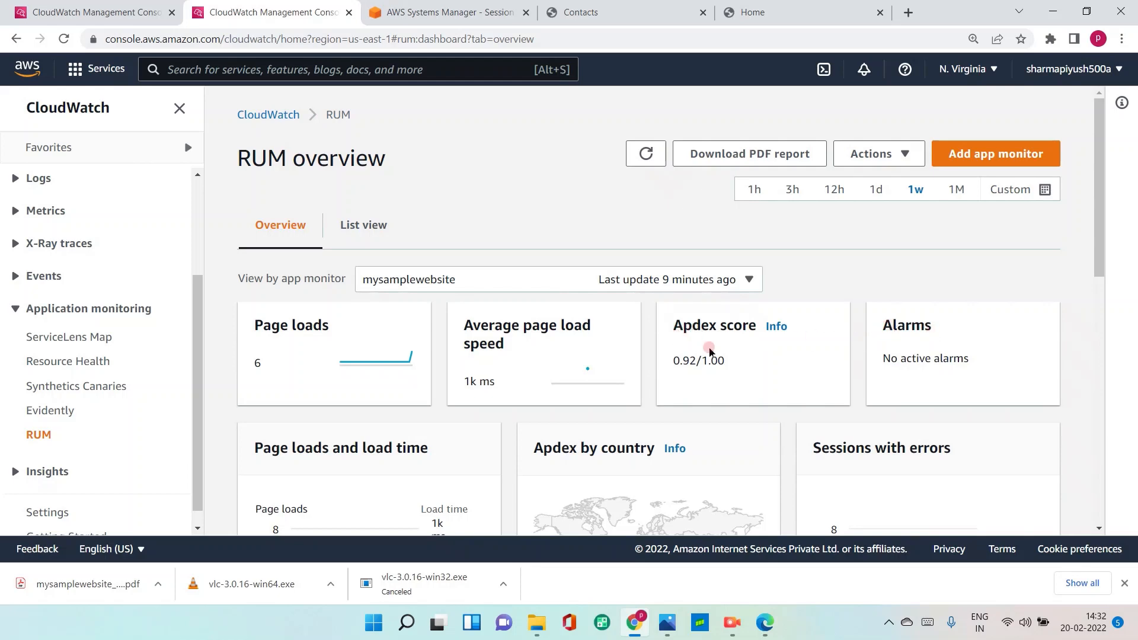
{"action": "scroll", "coordinate": [602, 365], "scroll_direction": "down", "scroll_amount": 5}
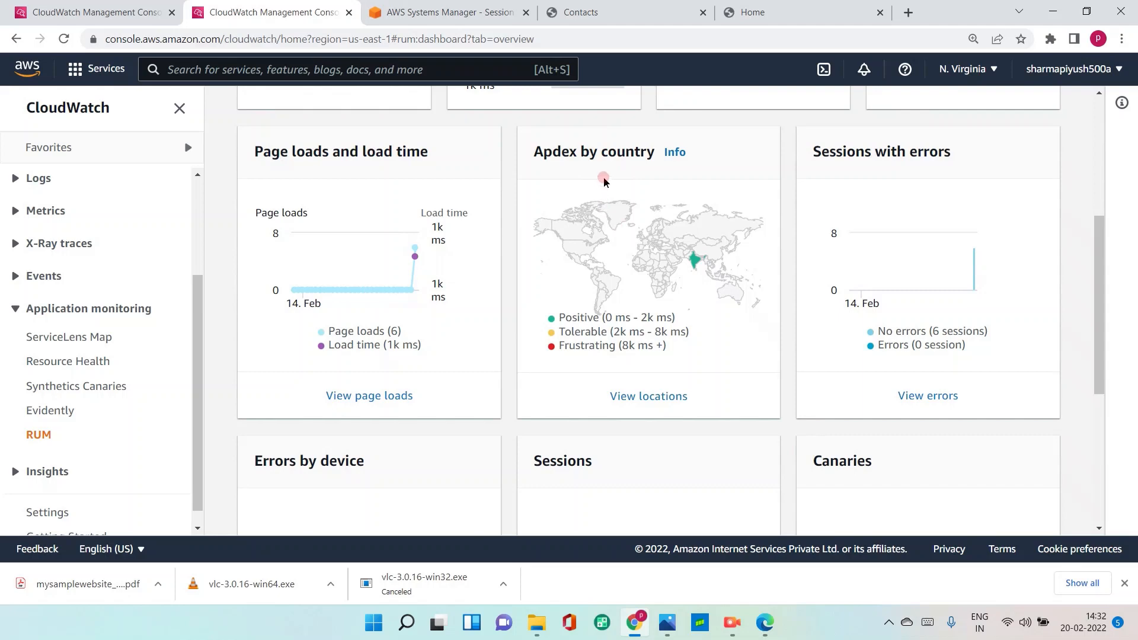
{"action": "mouse_move", "coordinate": [694, 260]}
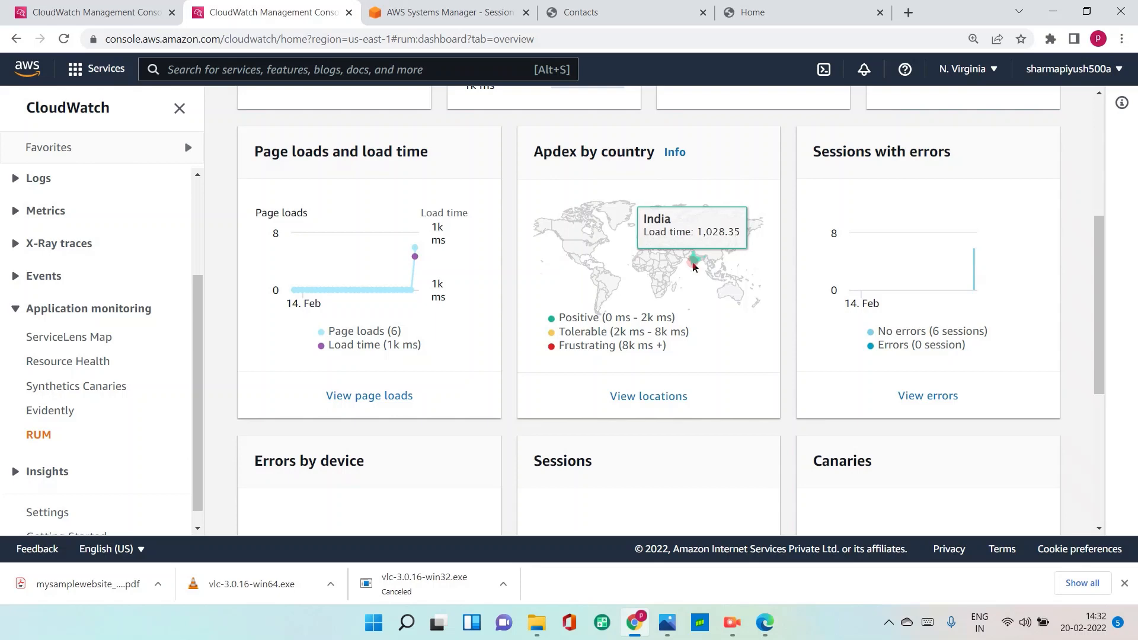
{"action": "scroll", "coordinate": [484, 310], "scroll_direction": "down", "scroll_amount": 2}
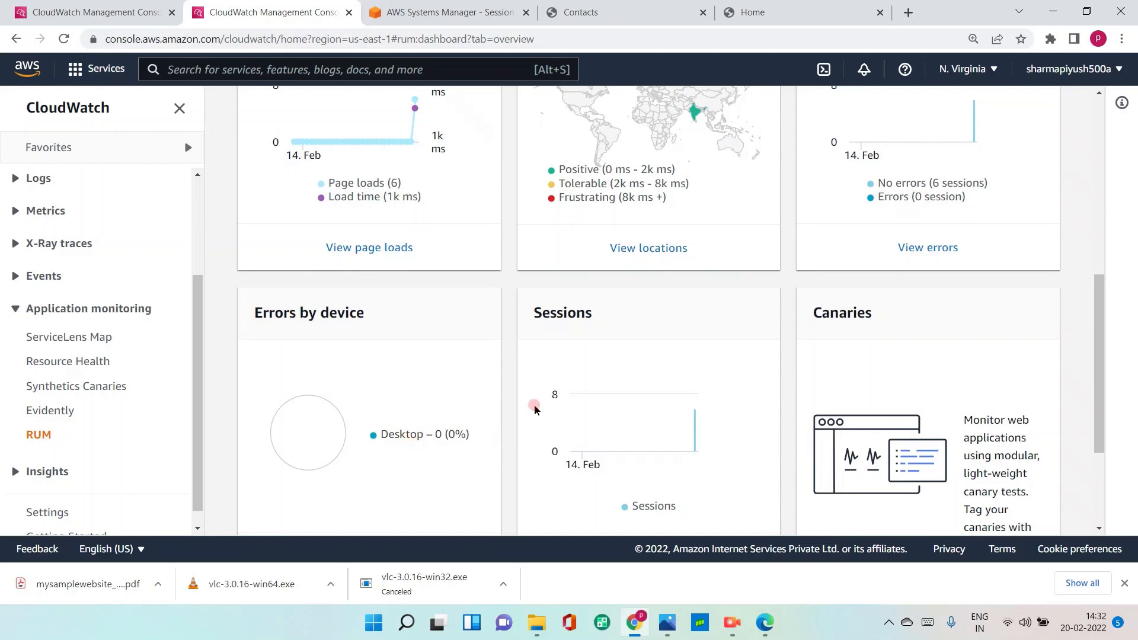
{"action": "scroll", "coordinate": [605, 362], "scroll_direction": "down", "scroll_amount": 3}
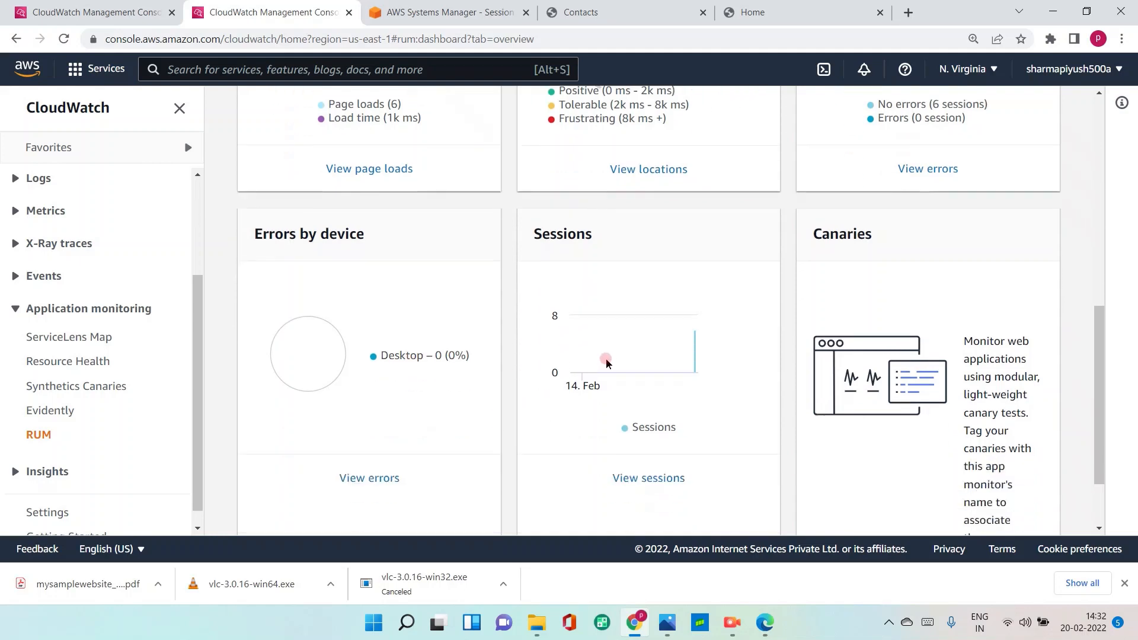
{"action": "scroll", "coordinate": [490, 358], "scroll_direction": "up", "scroll_amount": 5}
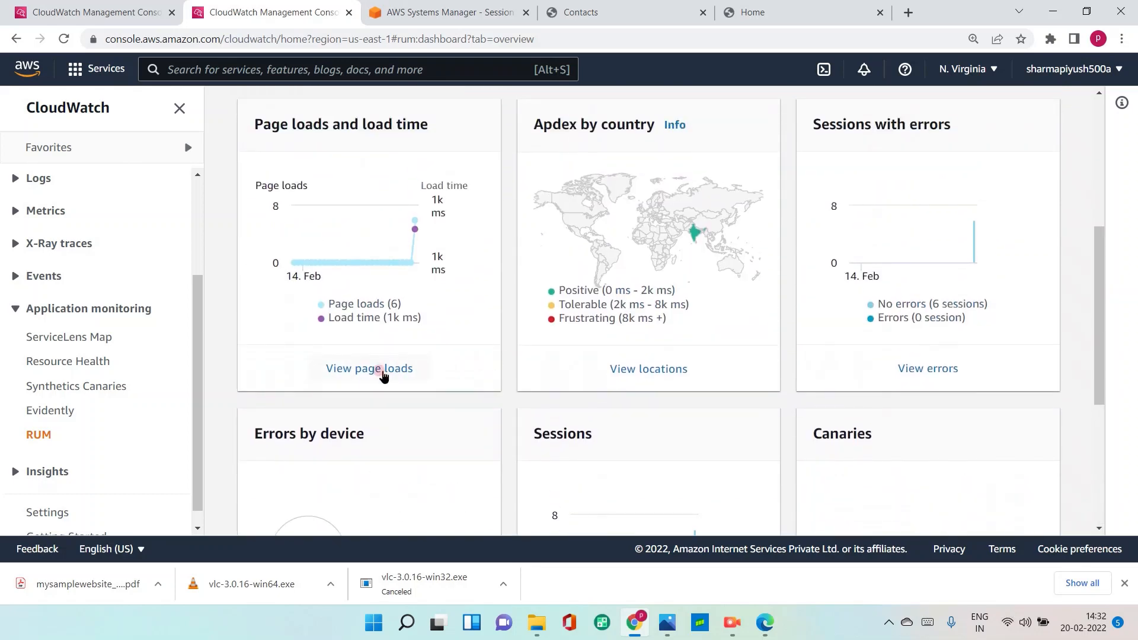
- Open mysamplewebsite's page loads details and examine the load times by time of day, web vitals and page load step durations
{"action": "left_click", "coordinate": [359, 366]}
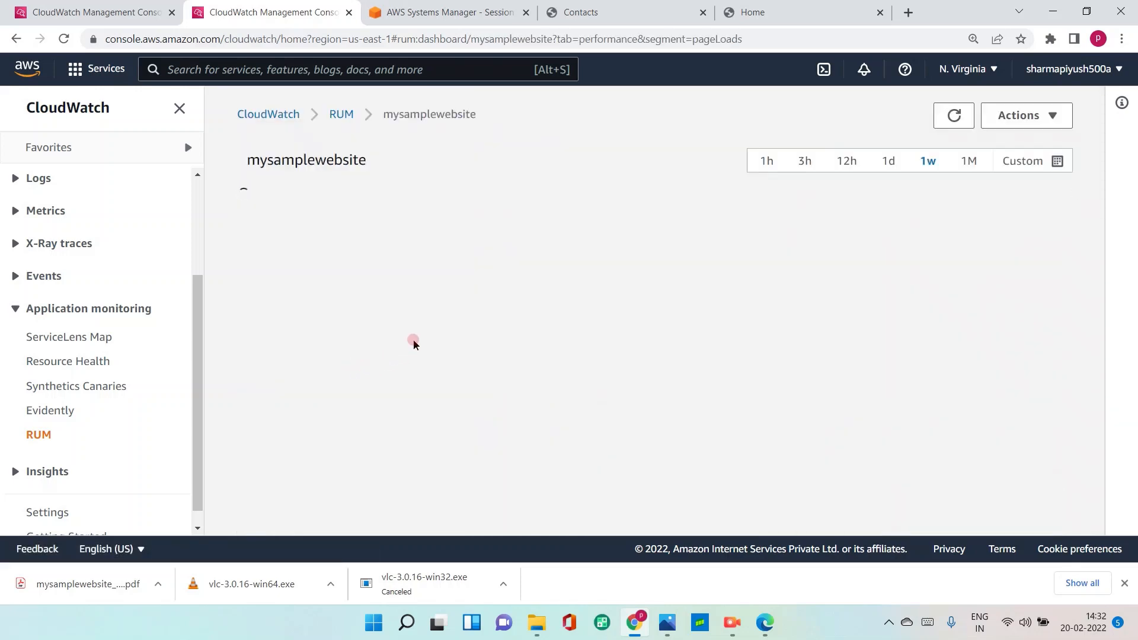
{"action": "scroll", "coordinate": [415, 341], "scroll_direction": "down", "scroll_amount": 5}
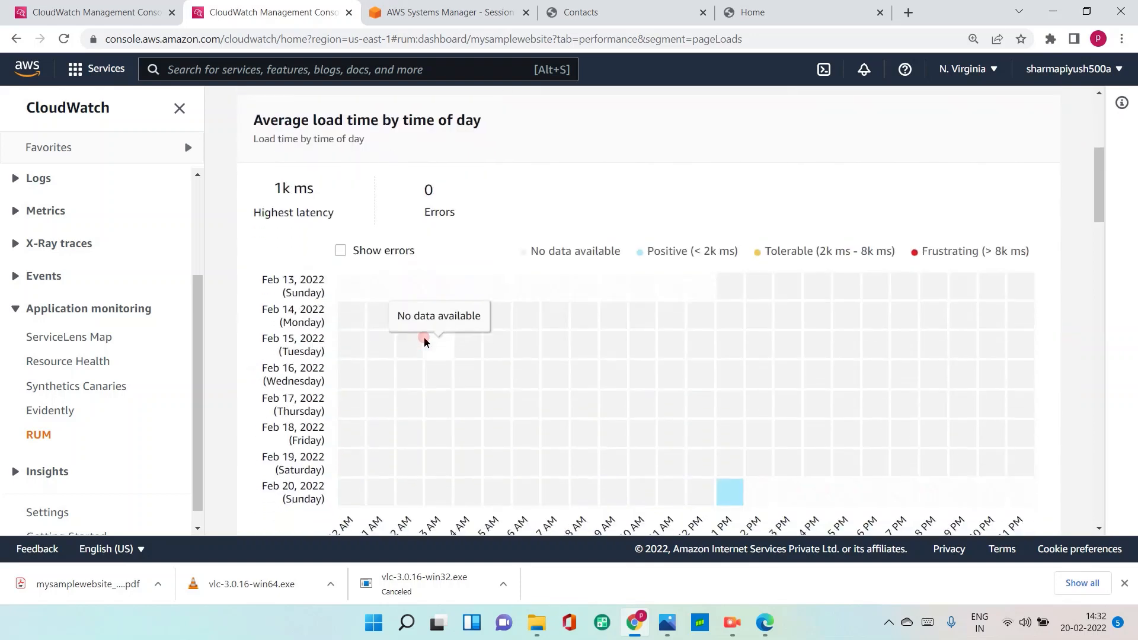
{"action": "scroll", "coordinate": [496, 356], "scroll_direction": "down", "scroll_amount": 3}
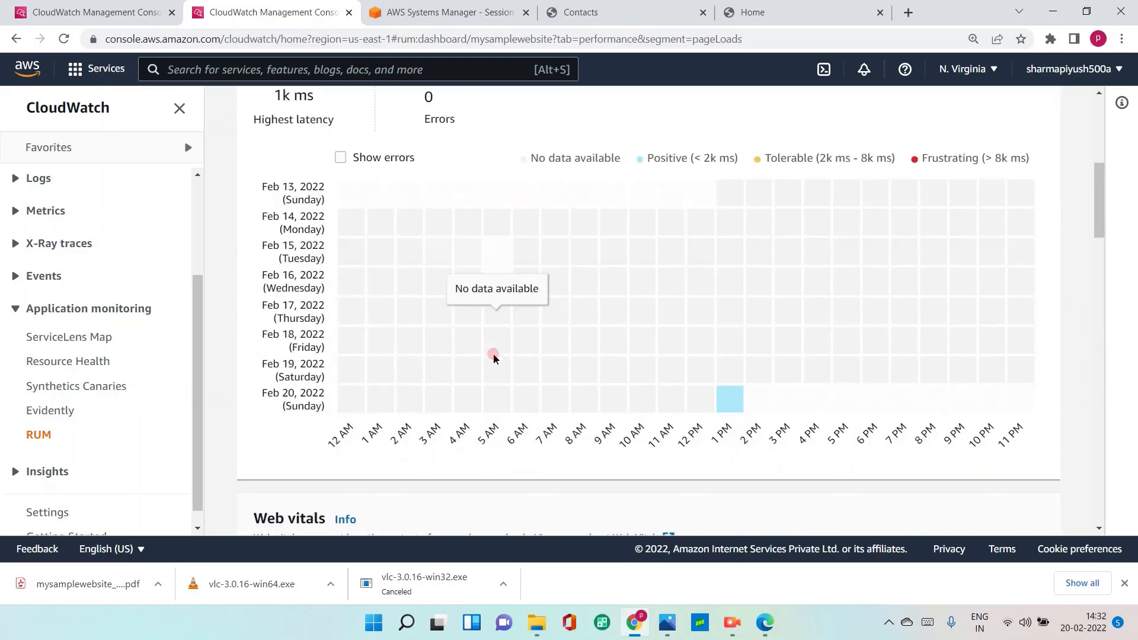
{"action": "scroll", "coordinate": [505, 295], "scroll_direction": "down", "scroll_amount": 6}
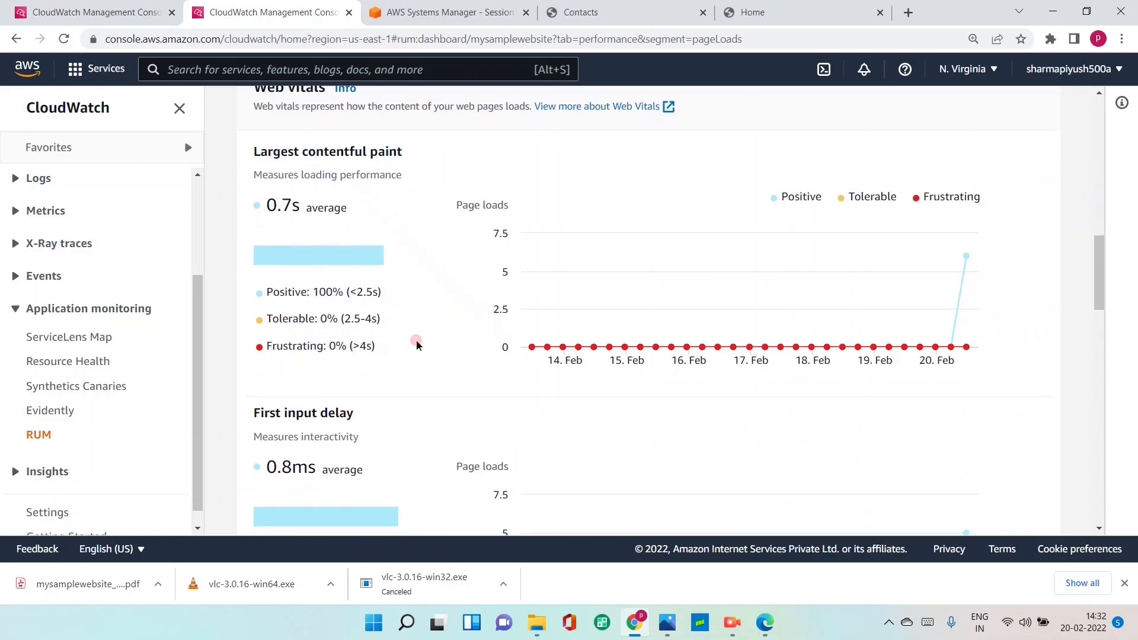
{"action": "scroll", "coordinate": [415, 347], "scroll_direction": "down", "scroll_amount": 5}
{"action": "scroll", "coordinate": [416, 346], "scroll_direction": "down", "scroll_amount": 13}
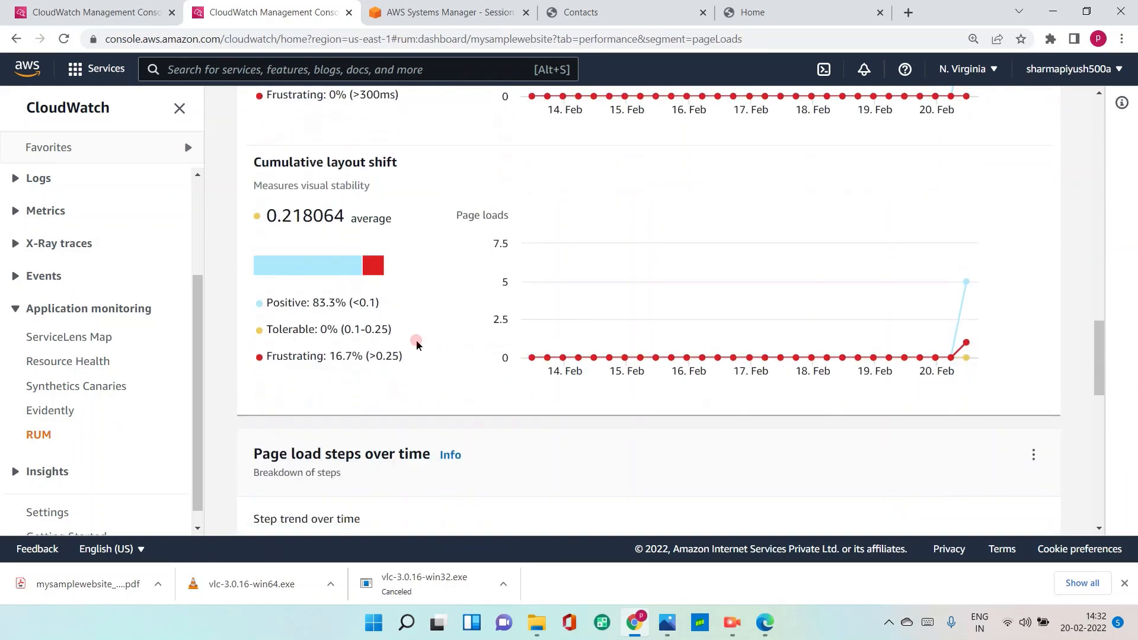
{"action": "scroll", "coordinate": [416, 344], "scroll_direction": "down", "scroll_amount": 3}
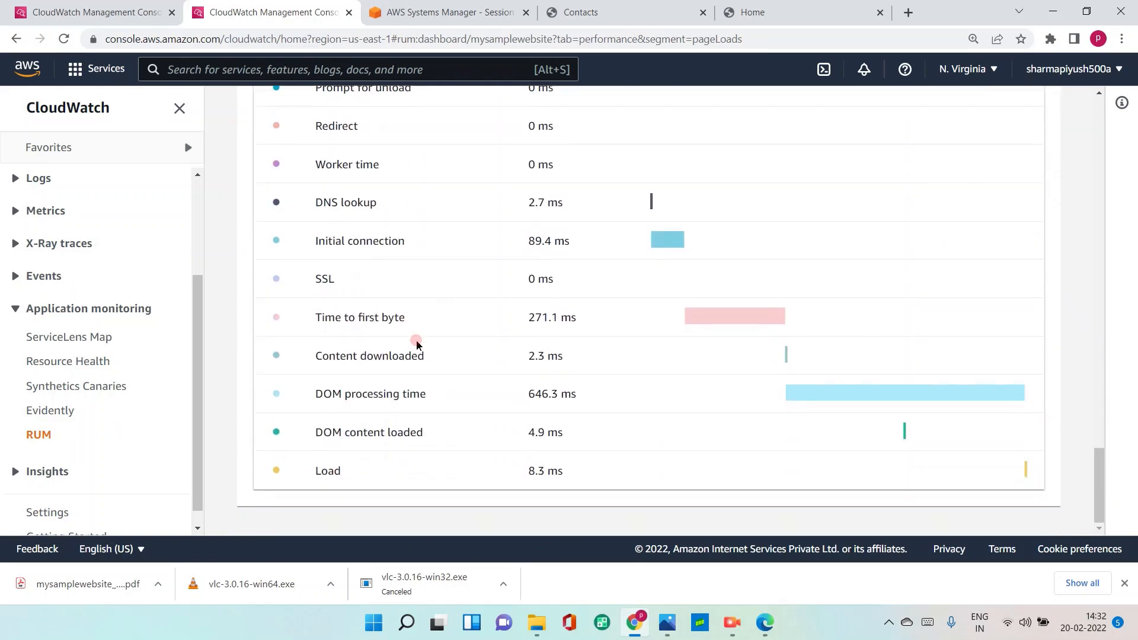
{"action": "scroll", "coordinate": [415, 342], "scroll_direction": "up", "scroll_amount": 3}
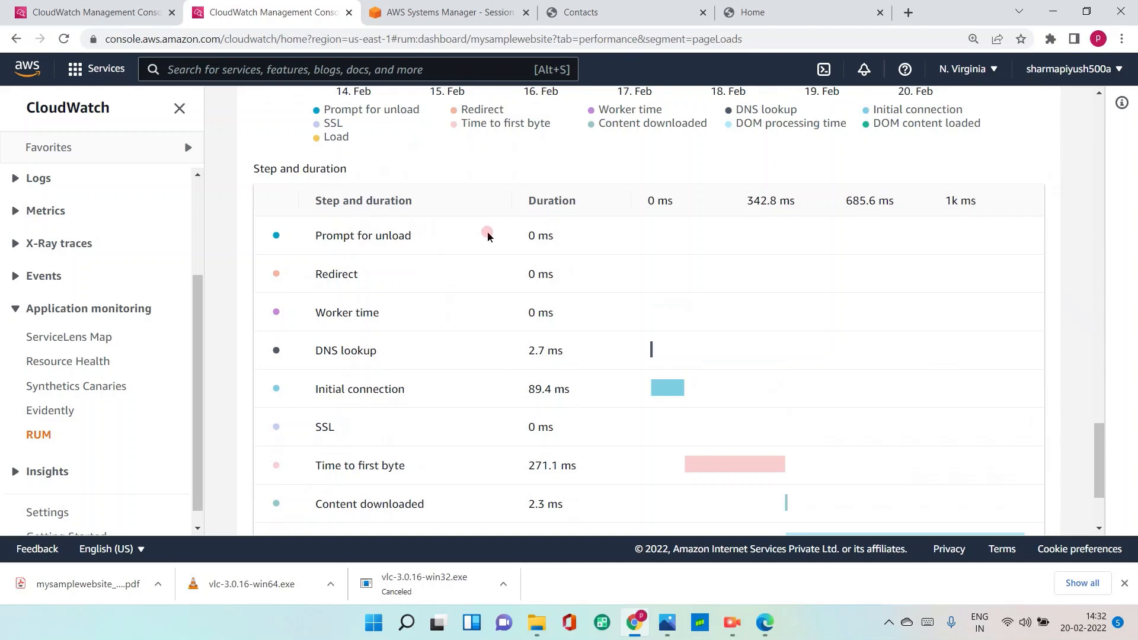
{"action": "scroll", "coordinate": [588, 285], "scroll_direction": "down", "scroll_amount": 3}
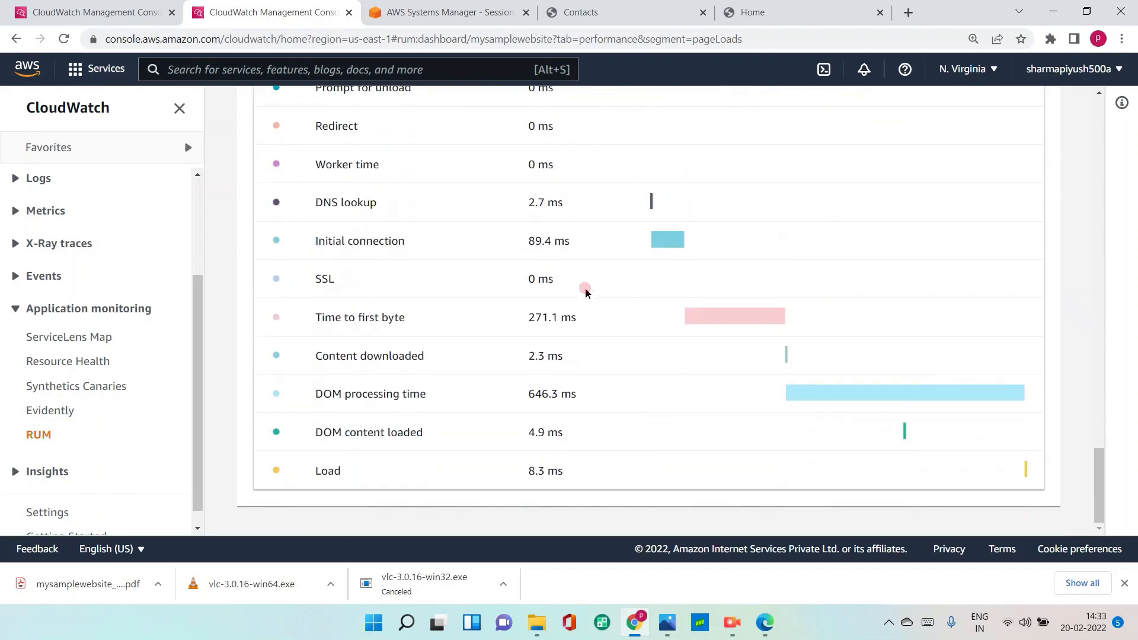
- Show mysamplewebsite's errors and sessions data and look through the error summary and error list
{"action": "scroll", "coordinate": [586, 291], "scroll_direction": "up", "scroll_amount": 15}
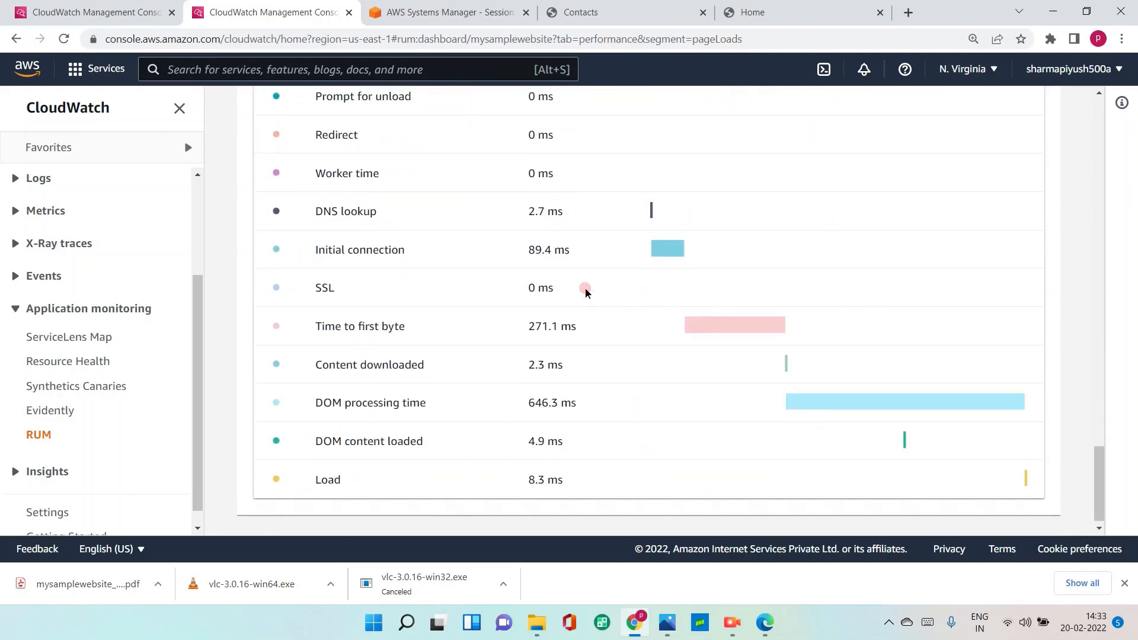
{"action": "scroll", "coordinate": [586, 291], "scroll_direction": "up", "scroll_amount": 15}
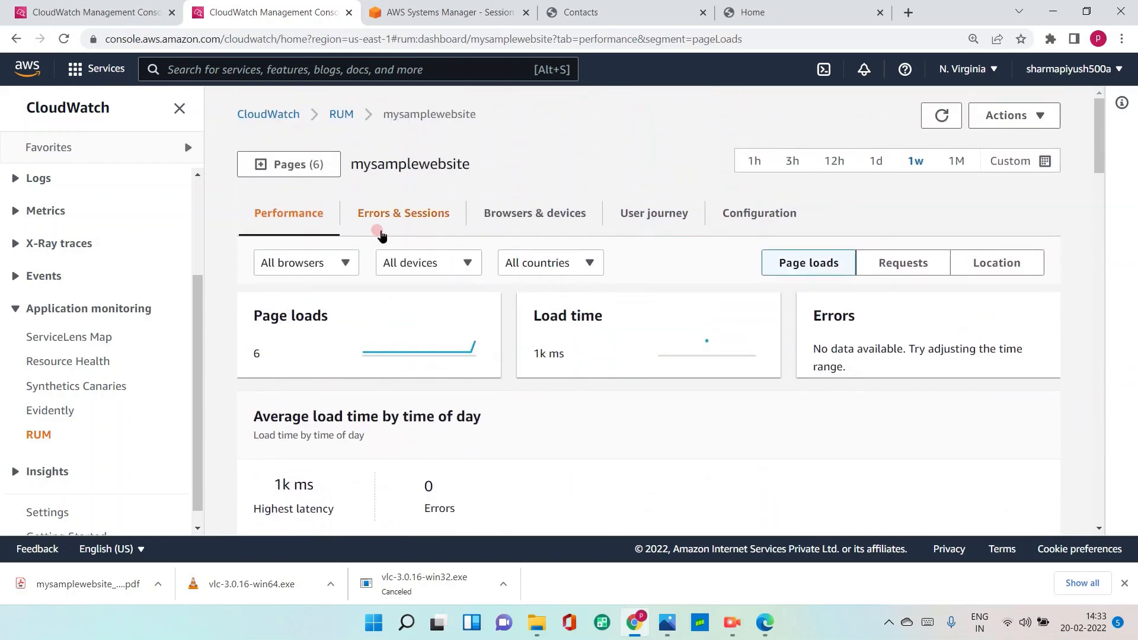
{"action": "left_click", "coordinate": [387, 214]}
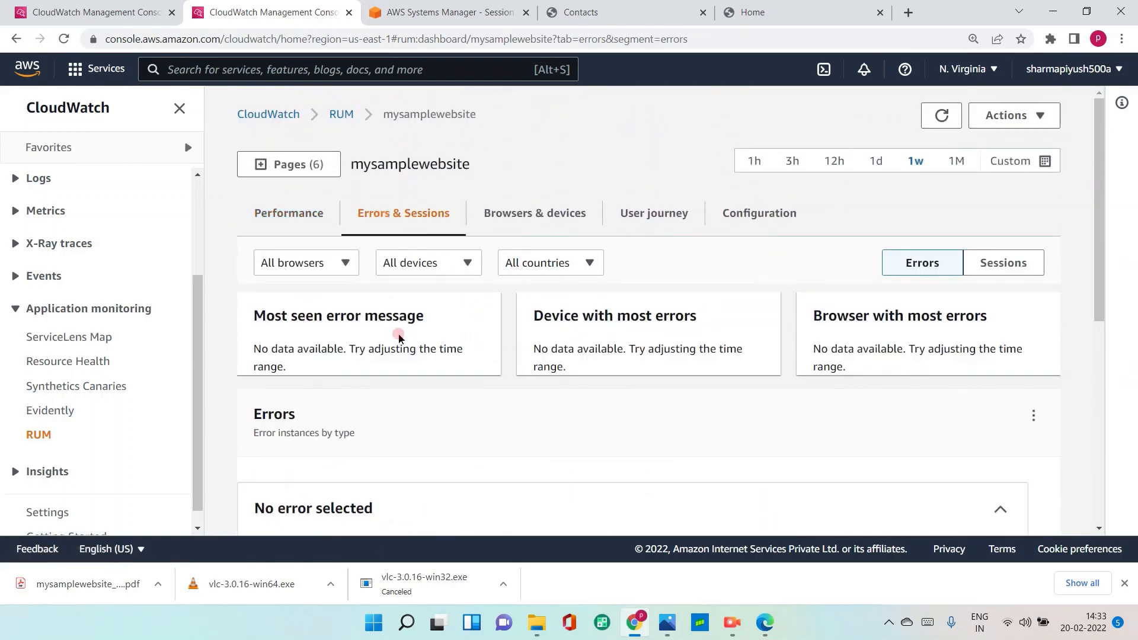
{"action": "scroll", "coordinate": [399, 335], "scroll_direction": "down", "scroll_amount": 7}
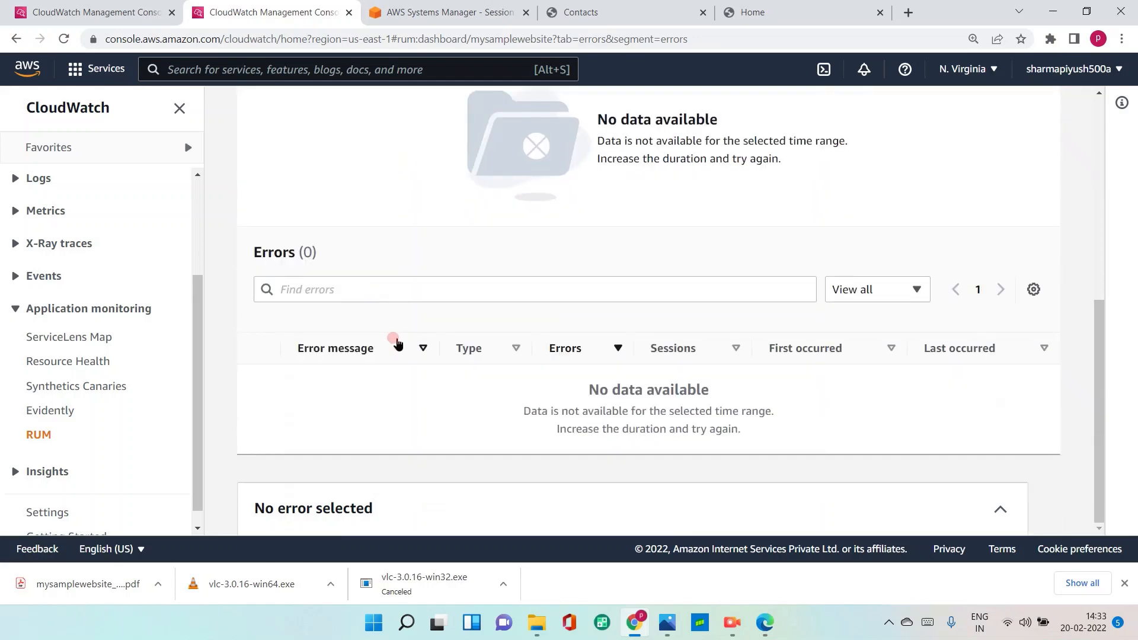
{"action": "scroll", "coordinate": [396, 341], "scroll_direction": "up", "scroll_amount": 7}
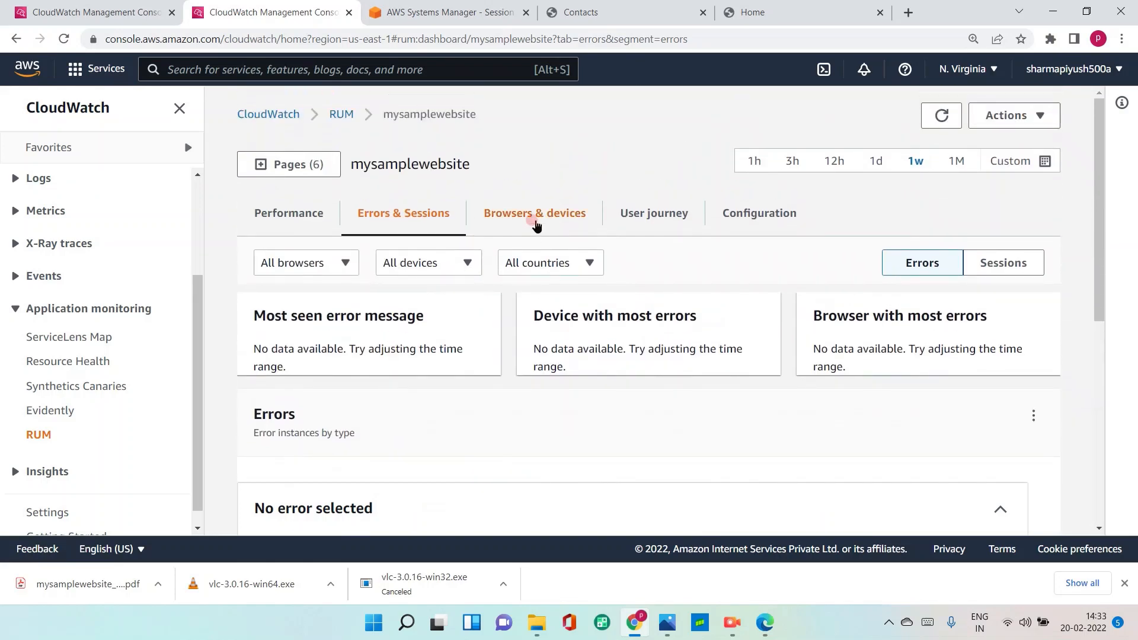
- Show mysamplewebsite's browsers and devices data and examine the browser breakdown, errors, average page load time and throughput by browser
{"action": "left_click", "coordinate": [535, 224]}
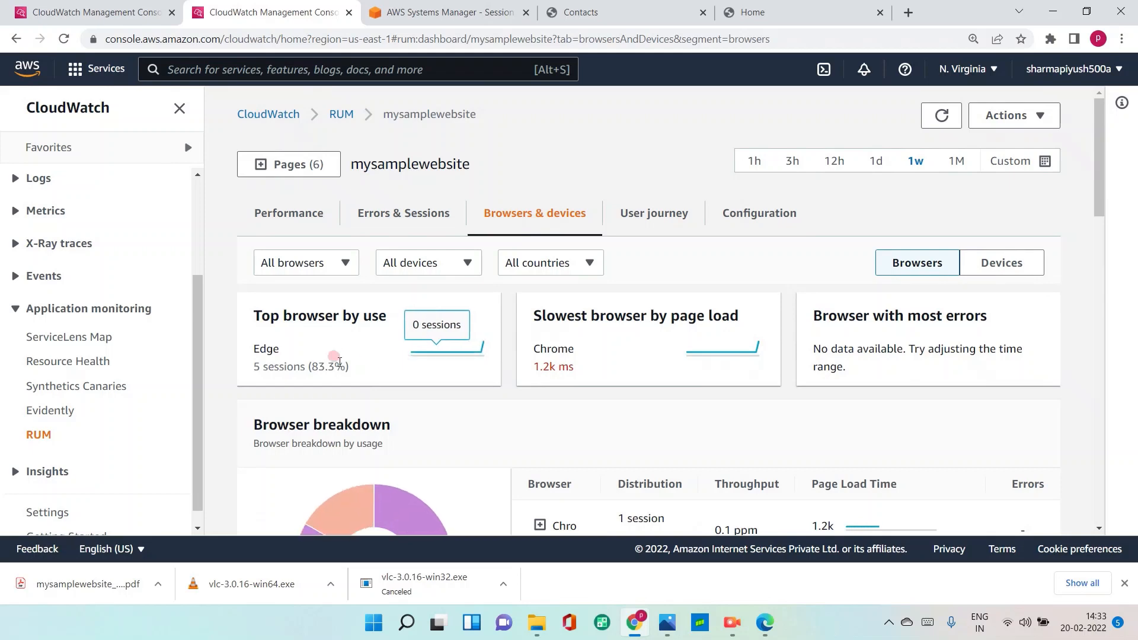
{"action": "scroll", "coordinate": [448, 356], "scroll_direction": "down", "scroll_amount": 1}
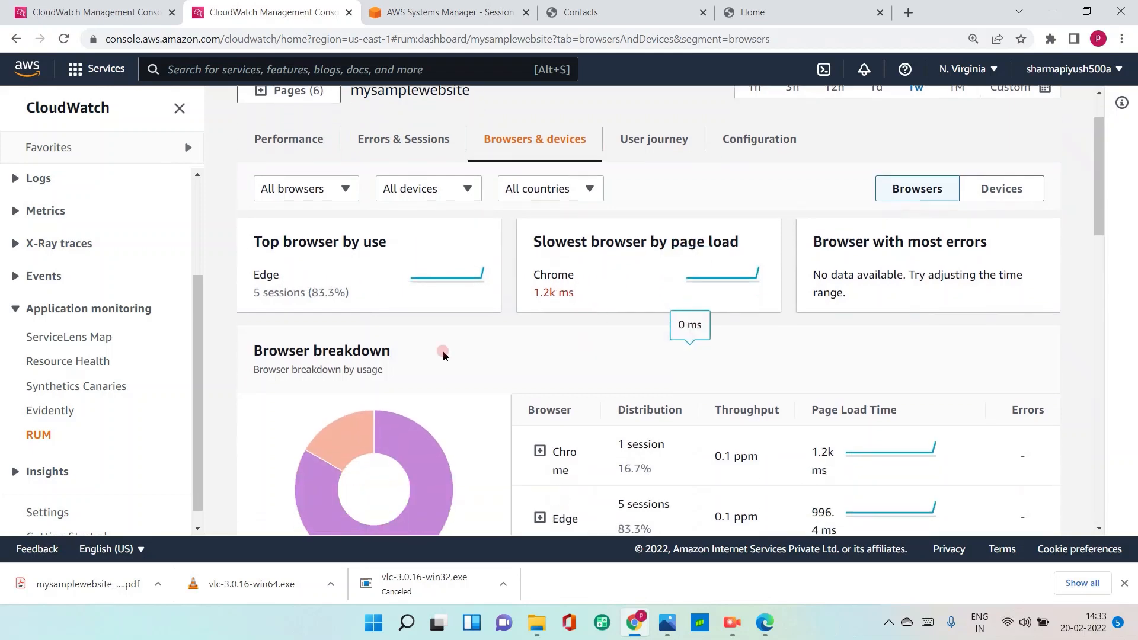
{"action": "scroll", "coordinate": [579, 356], "scroll_direction": "down", "scroll_amount": 2}
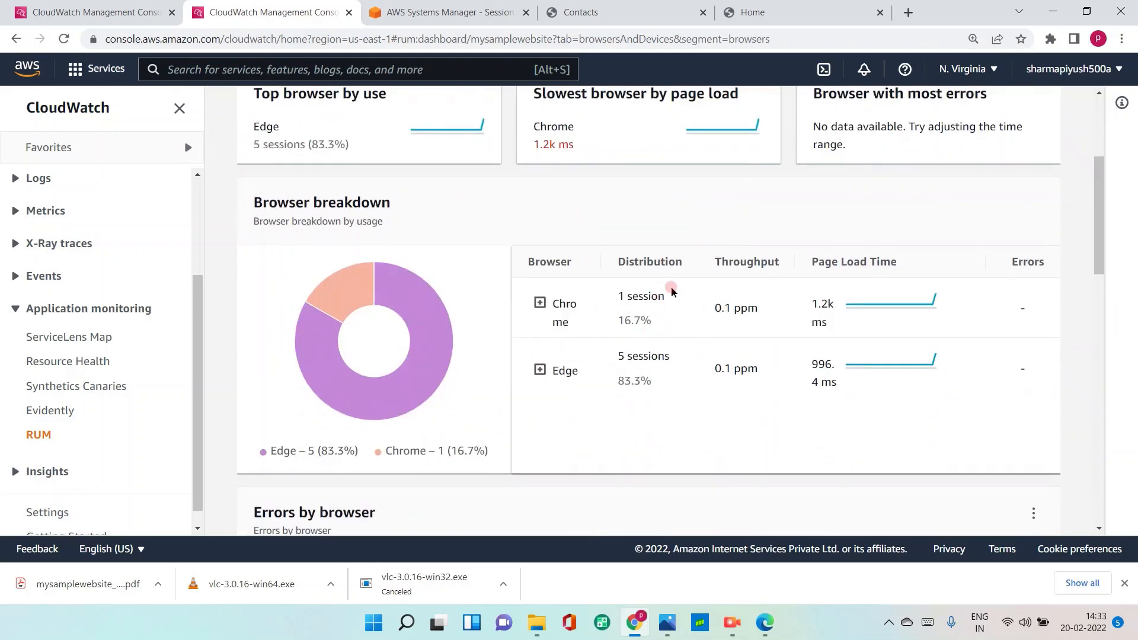
{"action": "scroll", "coordinate": [622, 317], "scroll_direction": "down", "scroll_amount": 3}
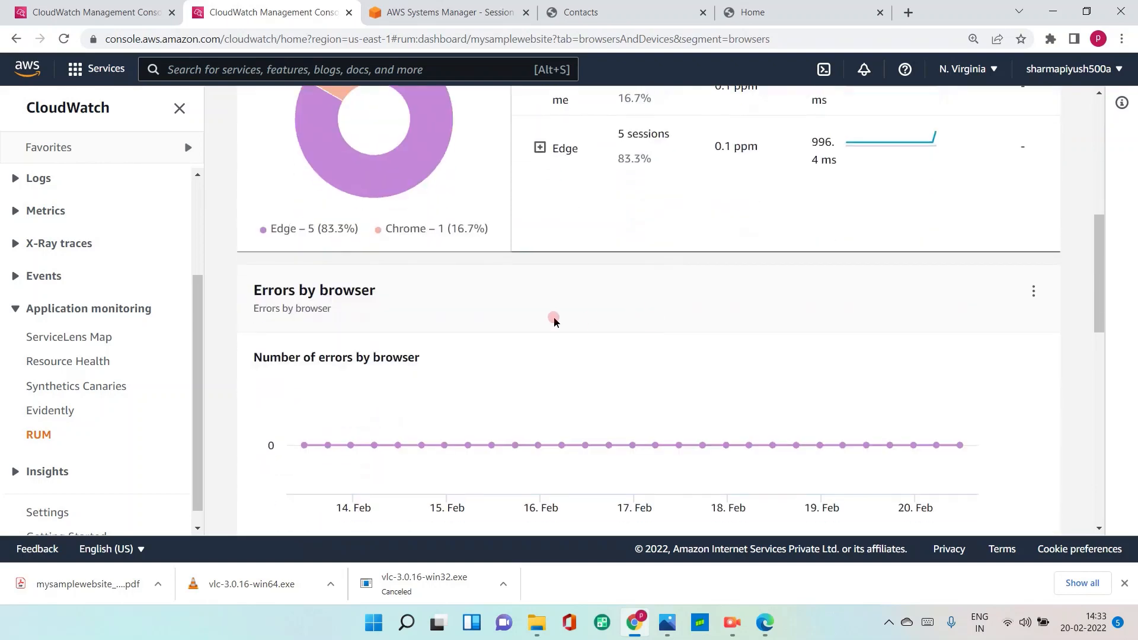
{"action": "scroll", "coordinate": [389, 325], "scroll_direction": "down", "scroll_amount": 3}
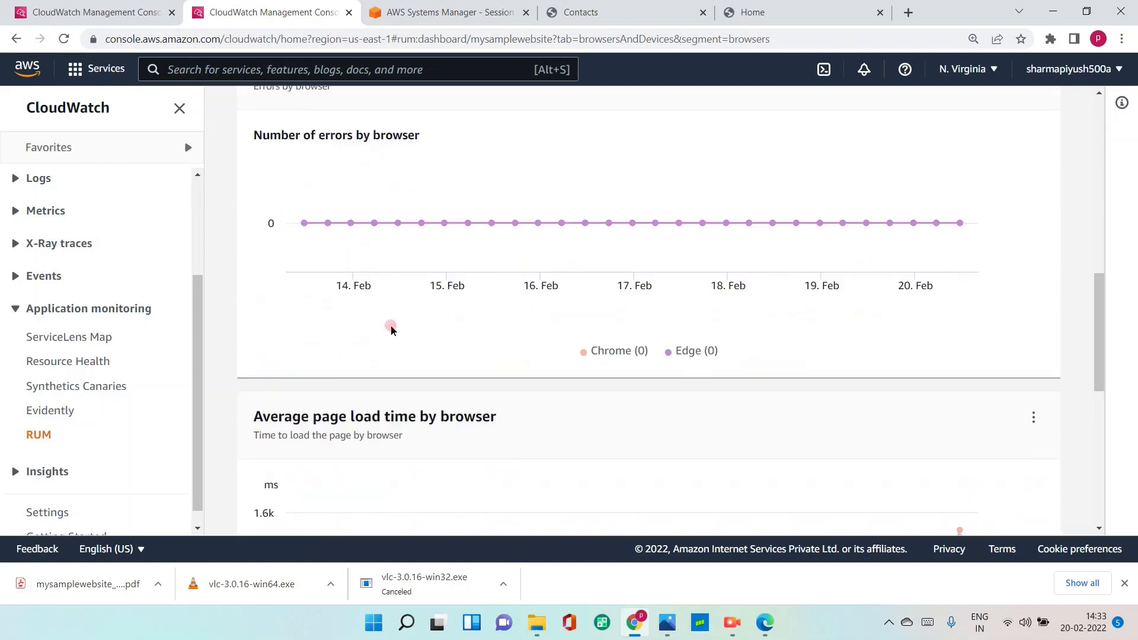
{"action": "scroll", "coordinate": [391, 330], "scroll_direction": "down", "scroll_amount": 7}
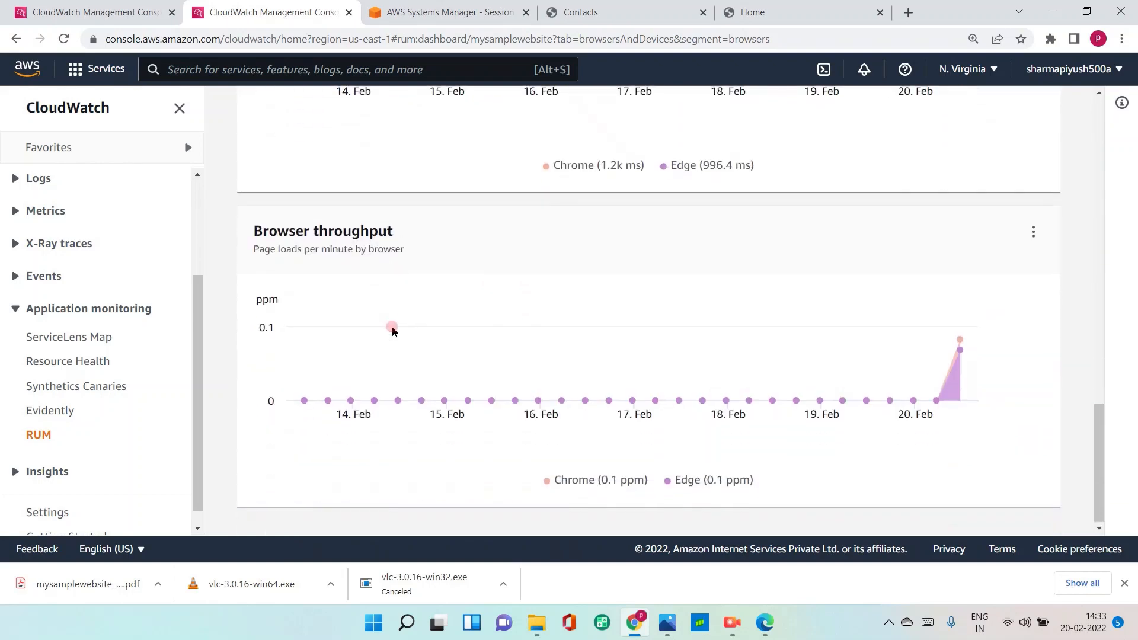
{"action": "scroll", "coordinate": [391, 329], "scroll_direction": "up", "scroll_amount": 15}
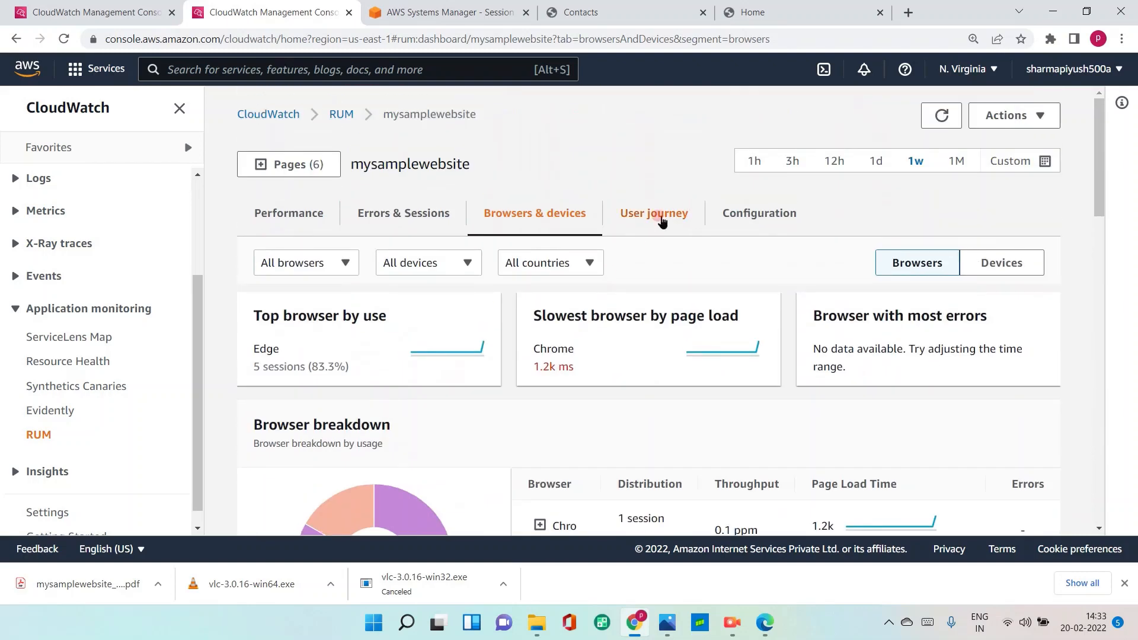
- Show mysamplewebsite's user journey and examine the landing pages, including the details of /story.html
{"action": "left_click", "coordinate": [663, 221]}
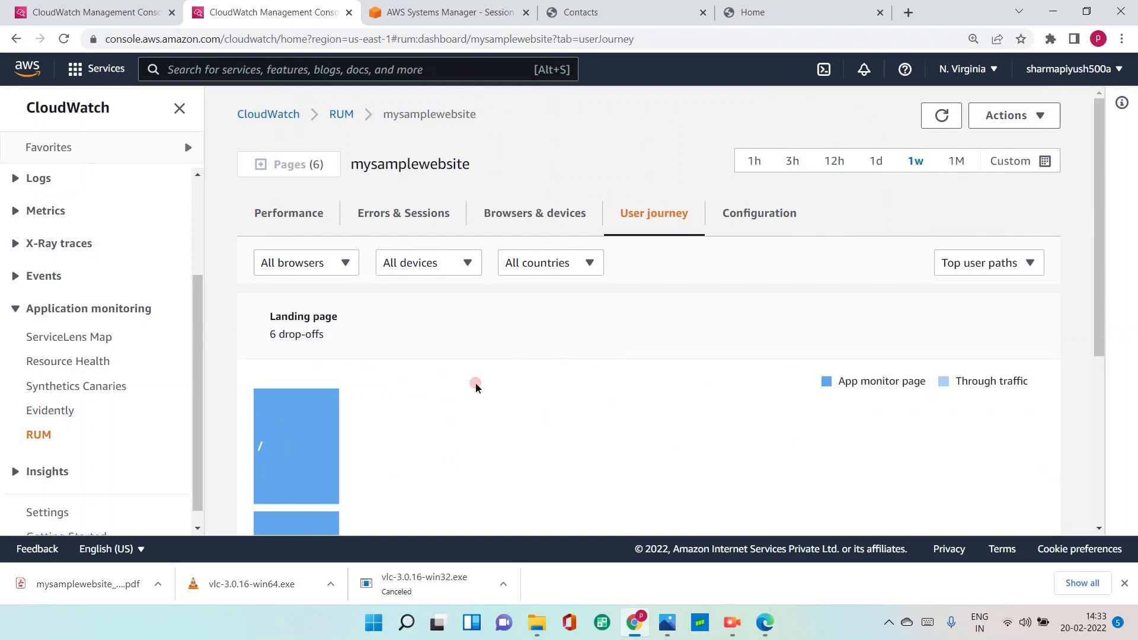
{"action": "scroll", "coordinate": [475, 386], "scroll_direction": "down", "scroll_amount": 5}
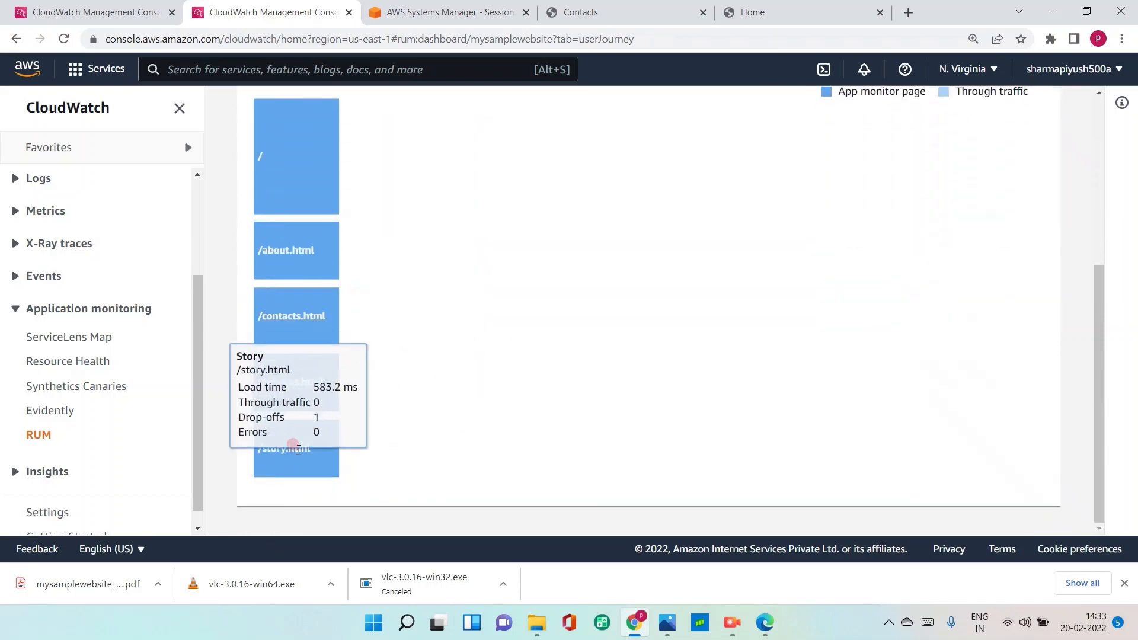
{"action": "scroll", "coordinate": [392, 246], "scroll_direction": "up", "scroll_amount": 3}
{"action": "scroll", "coordinate": [391, 246], "scroll_direction": "up", "scroll_amount": 2}
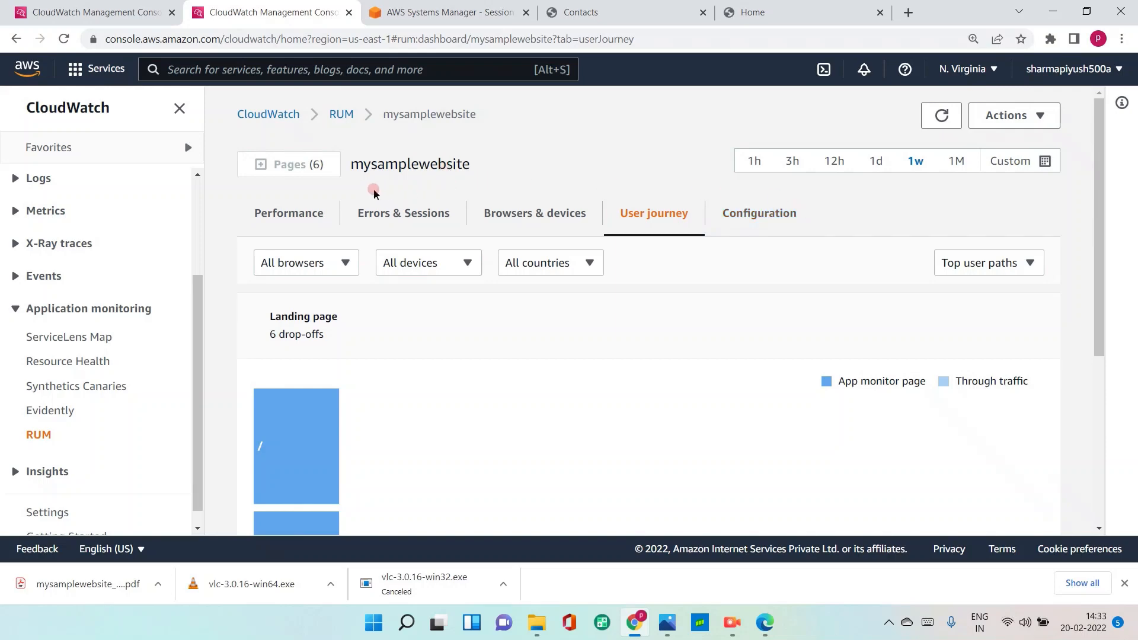
- Generate a PDF report of mysamplewebsite's page load performance with a 1h time range, keeping the suggested file name
{"action": "left_click", "coordinate": [312, 217]}
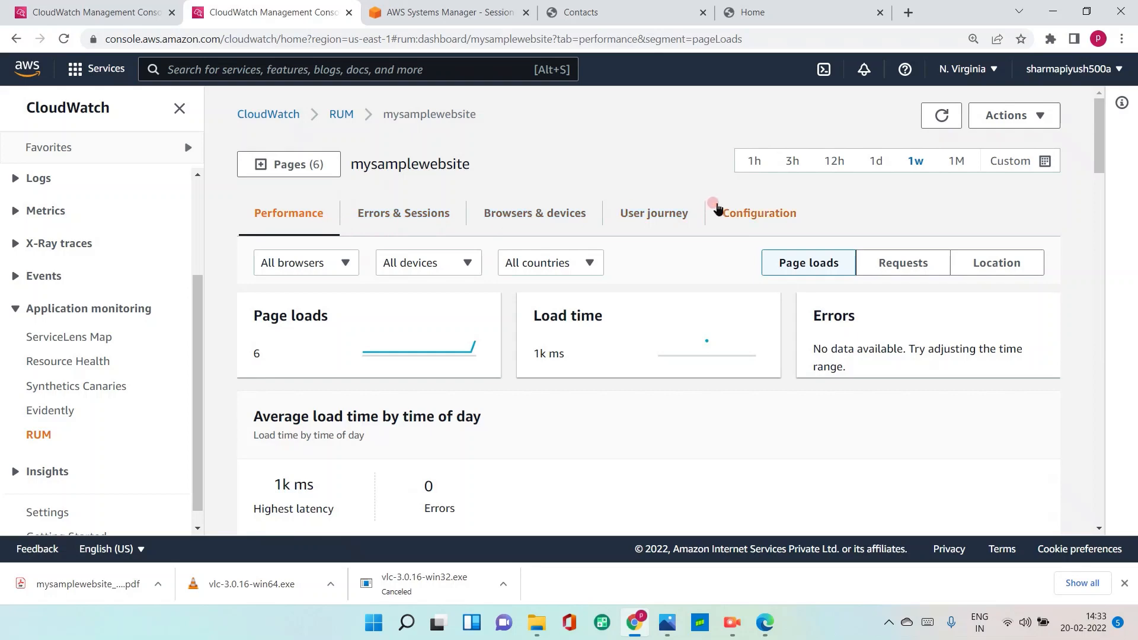
{"action": "left_click", "coordinate": [1011, 117]}
{"action": "left_click", "coordinate": [997, 169]}
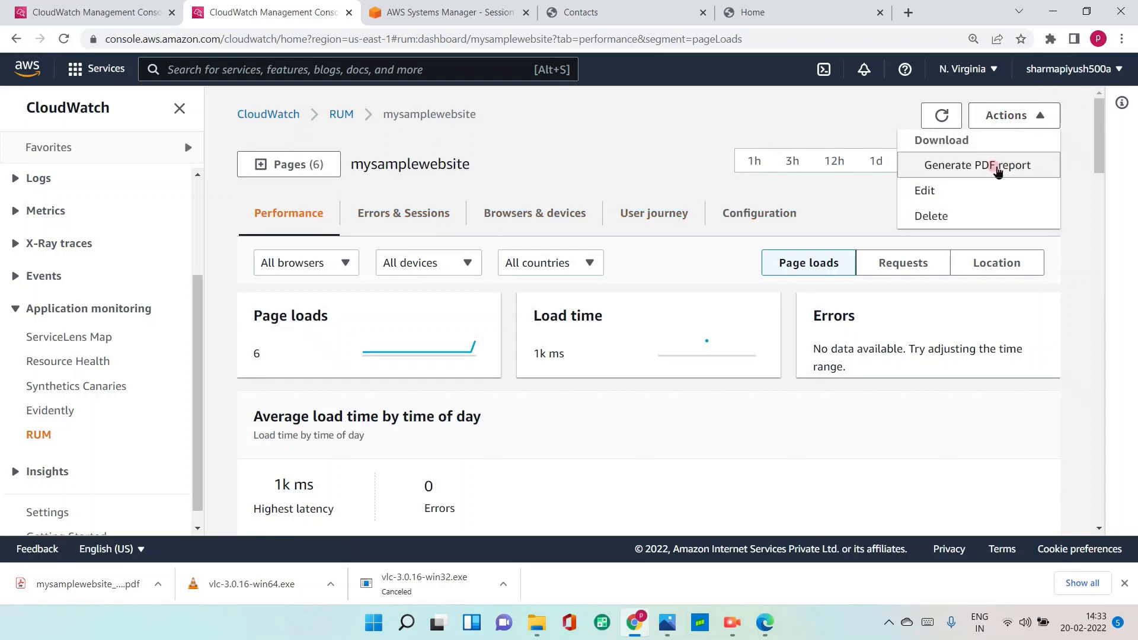
{"action": "left_click", "coordinate": [942, 165]}
{"action": "left_click", "coordinate": [626, 295]}
{"action": "left_click", "coordinate": [628, 294]}
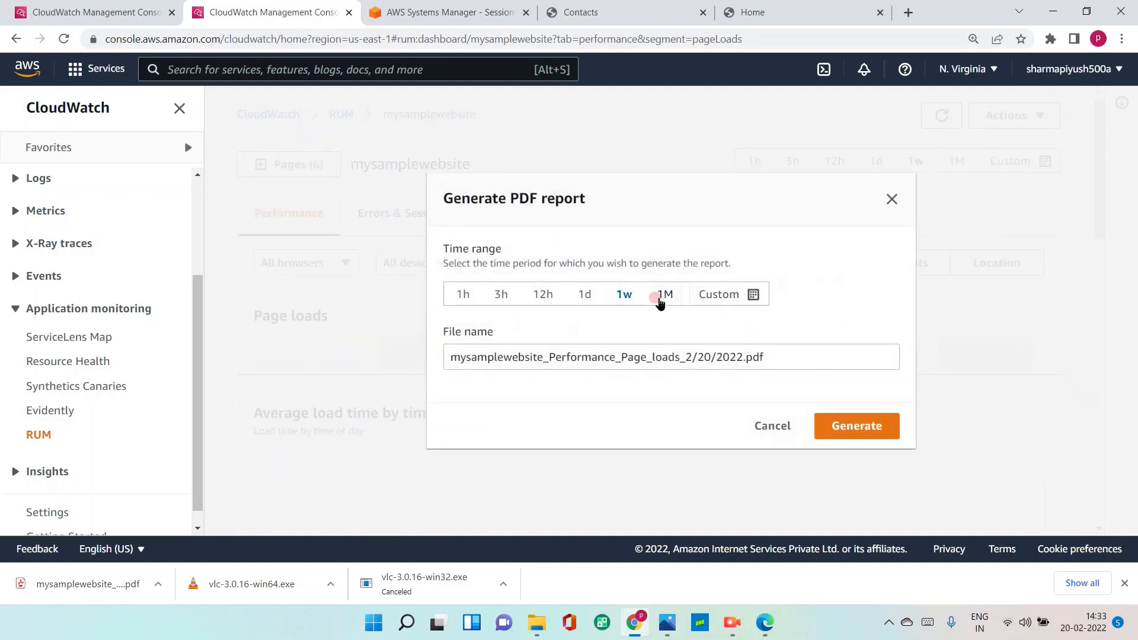
{"action": "left_click", "coordinate": [622, 297]}
{"action": "left_click", "coordinate": [460, 294]}
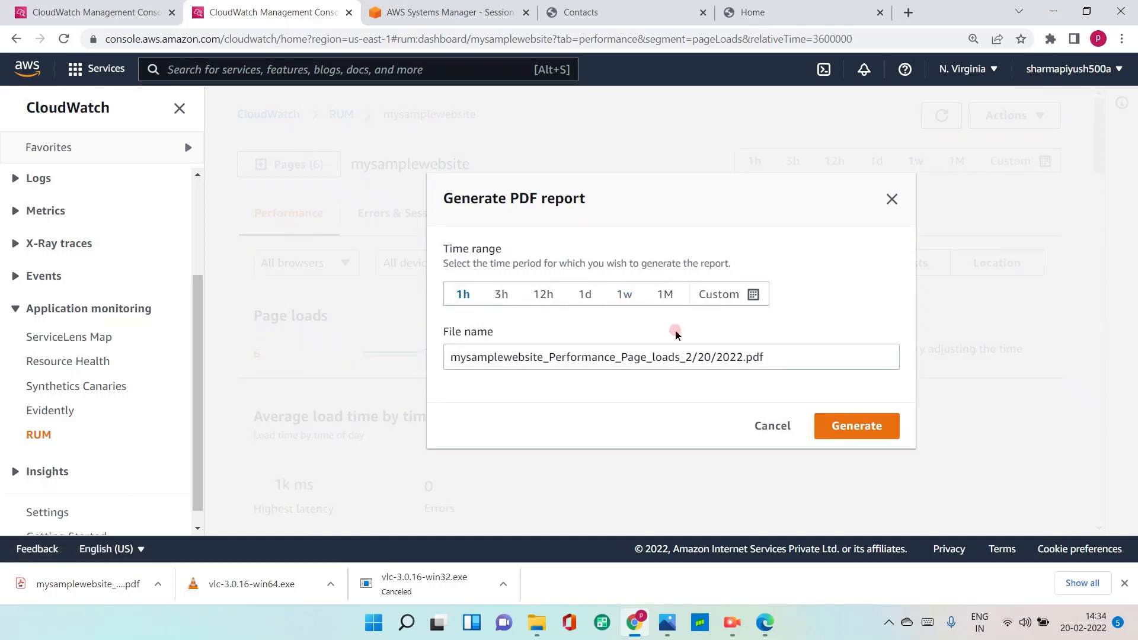
{"action": "left_click", "coordinate": [859, 427]}
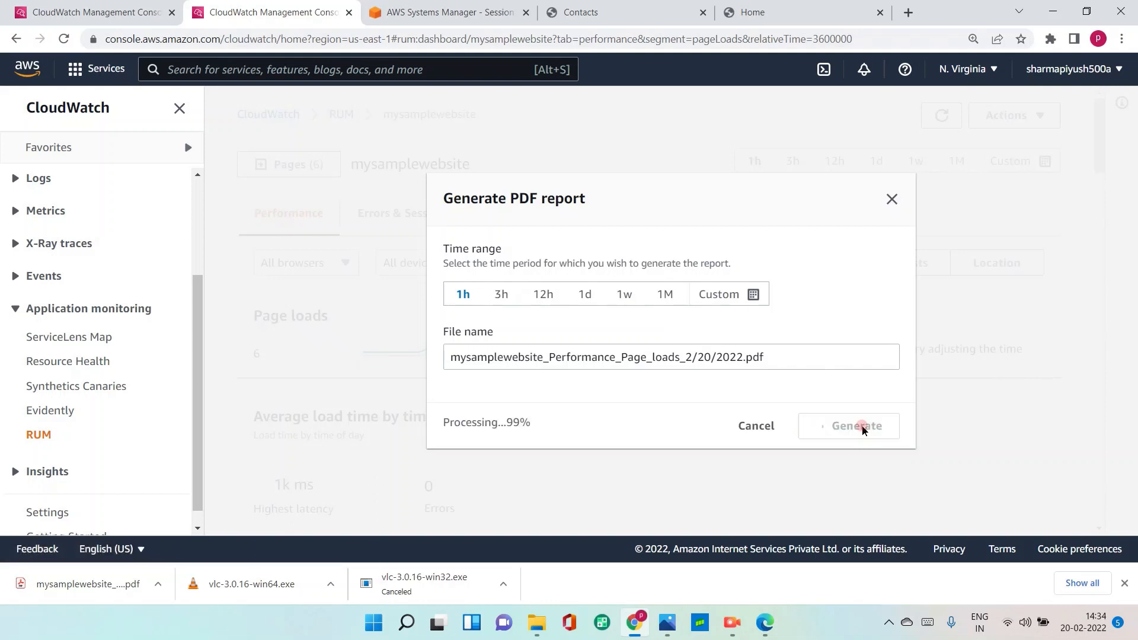
- Open the downloaded performance PDF report and look through its page loads, load time by time of day and web vitals
{"action": "left_click", "coordinate": [23, 584]}
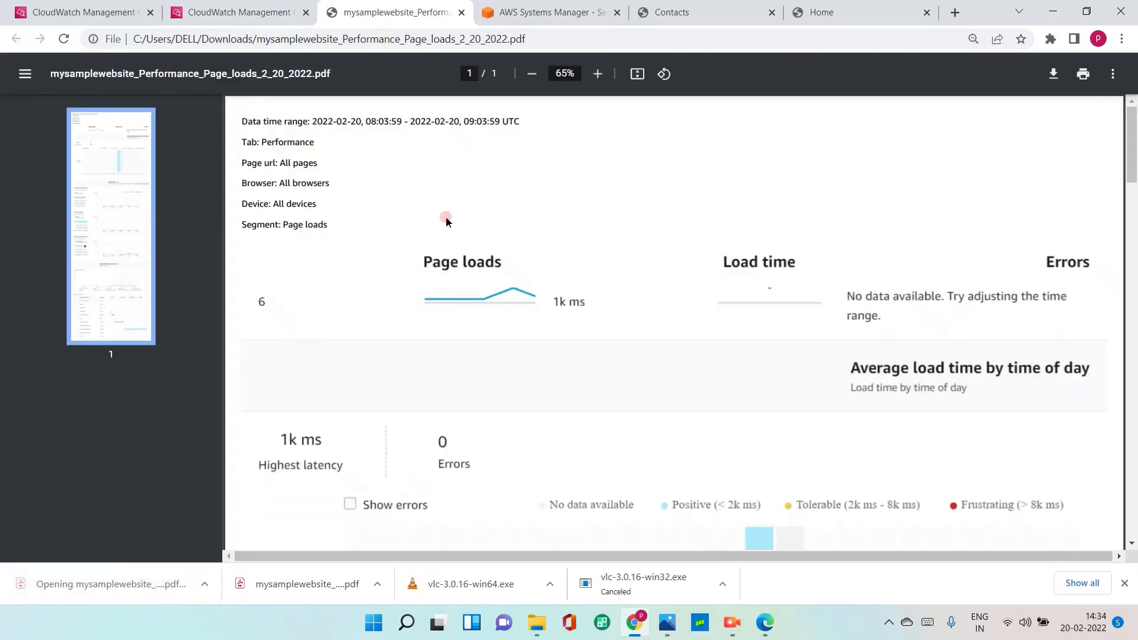
{"action": "scroll", "coordinate": [780, 312], "scroll_direction": "down", "scroll_amount": 12}
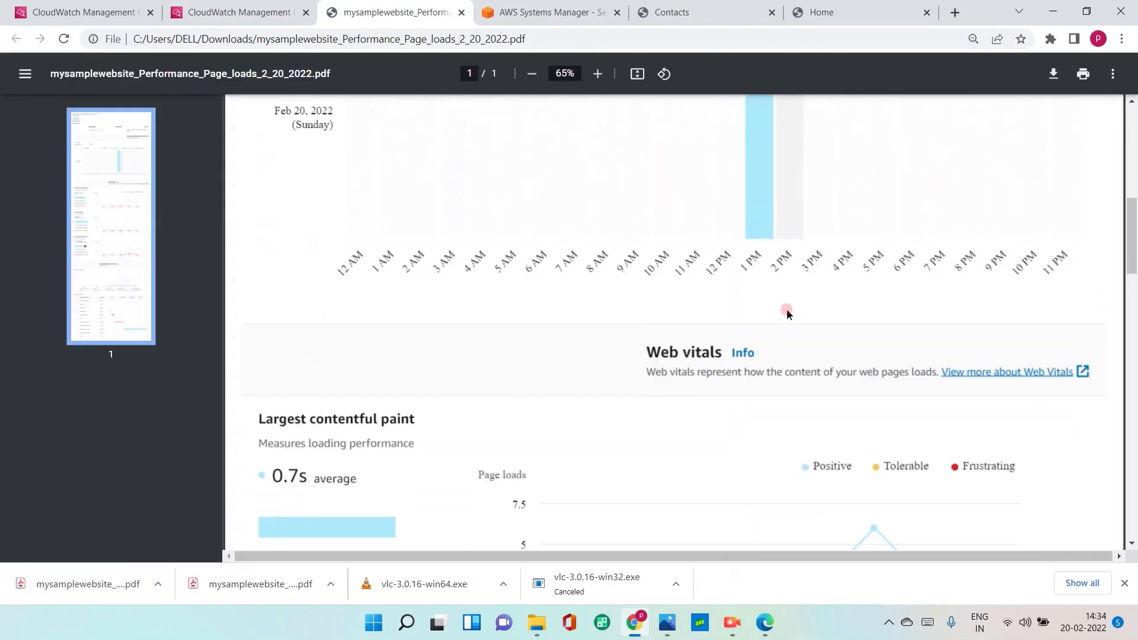
{"action": "scroll", "coordinate": [787, 314], "scroll_direction": "down", "scroll_amount": 8}
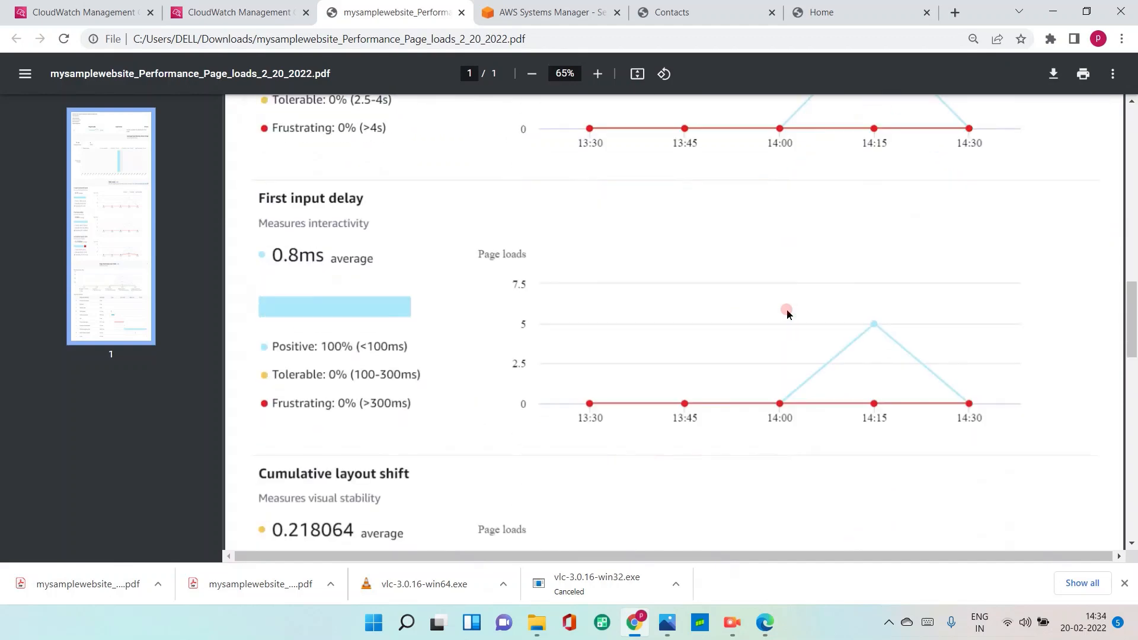
{"action": "scroll", "coordinate": [787, 315], "scroll_direction": "down", "scroll_amount": 2}
{"action": "scroll", "coordinate": [787, 314], "scroll_direction": "up", "scroll_amount": 14}
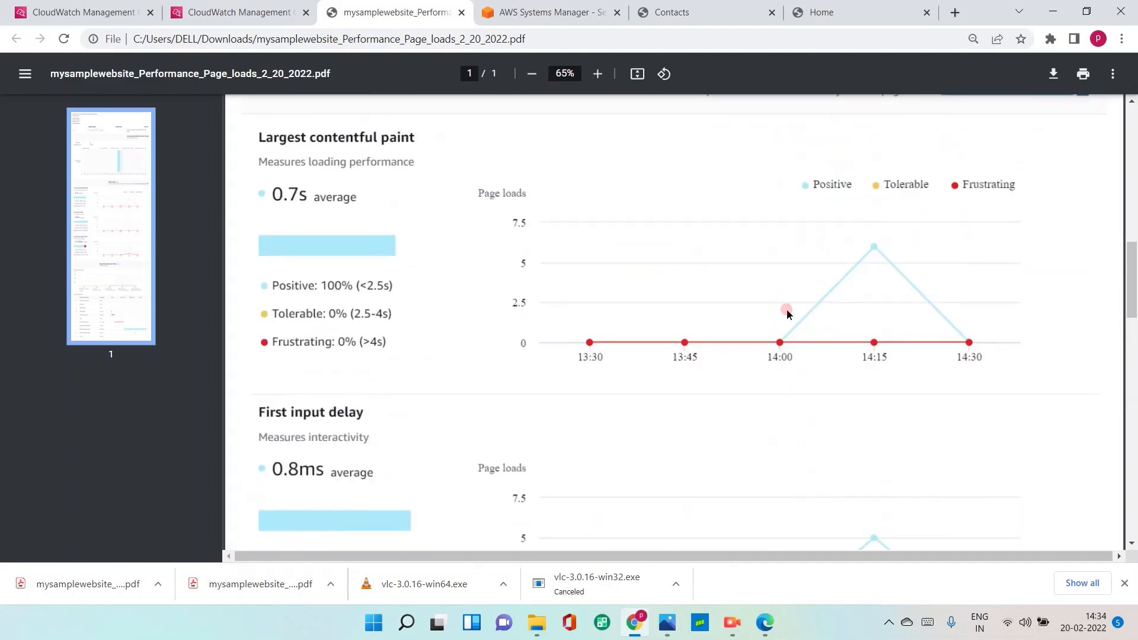
{"action": "scroll", "coordinate": [787, 314], "scroll_direction": "up", "scroll_amount": 8}
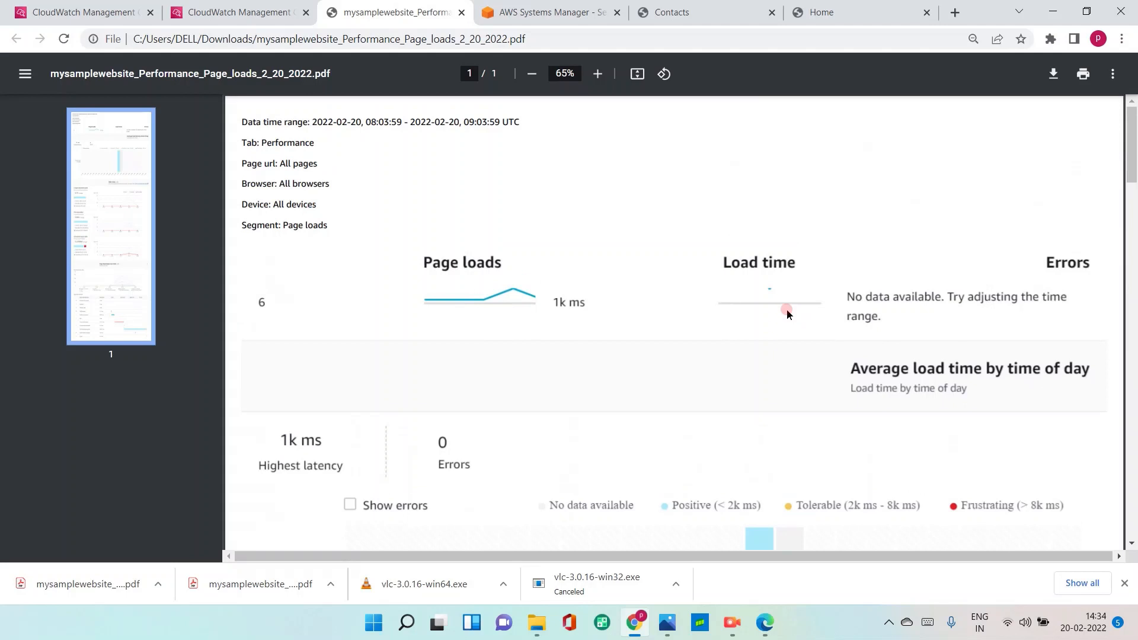